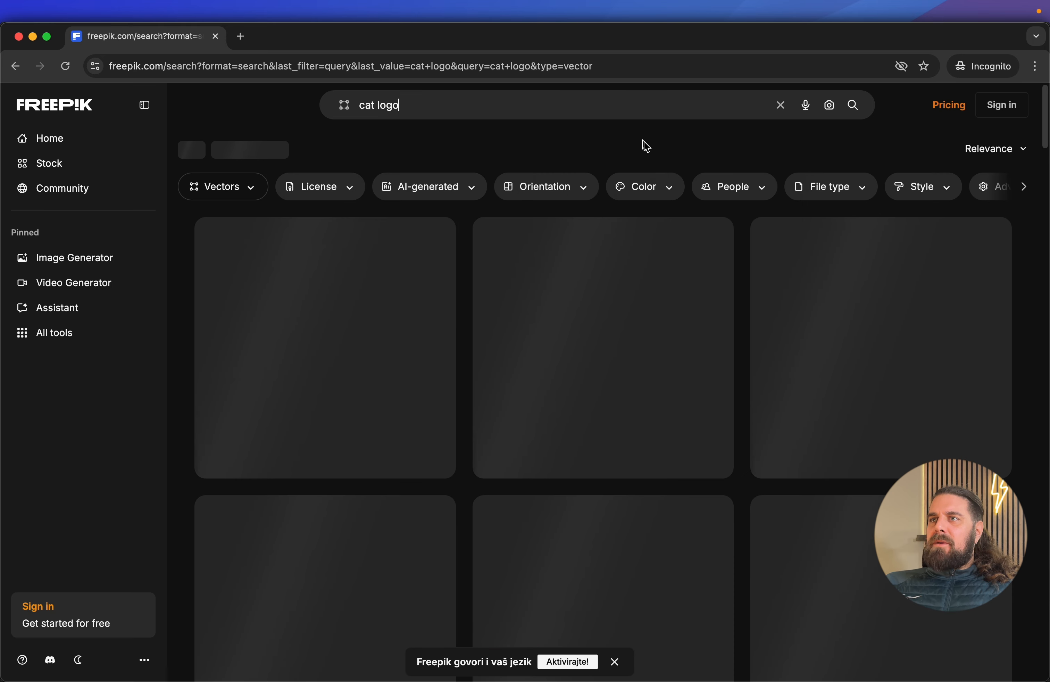
- Limit the cat logo vector results to Free licenses and download the "meow!" duotone cat logo to the Downloads folder
left_click(317, 188)
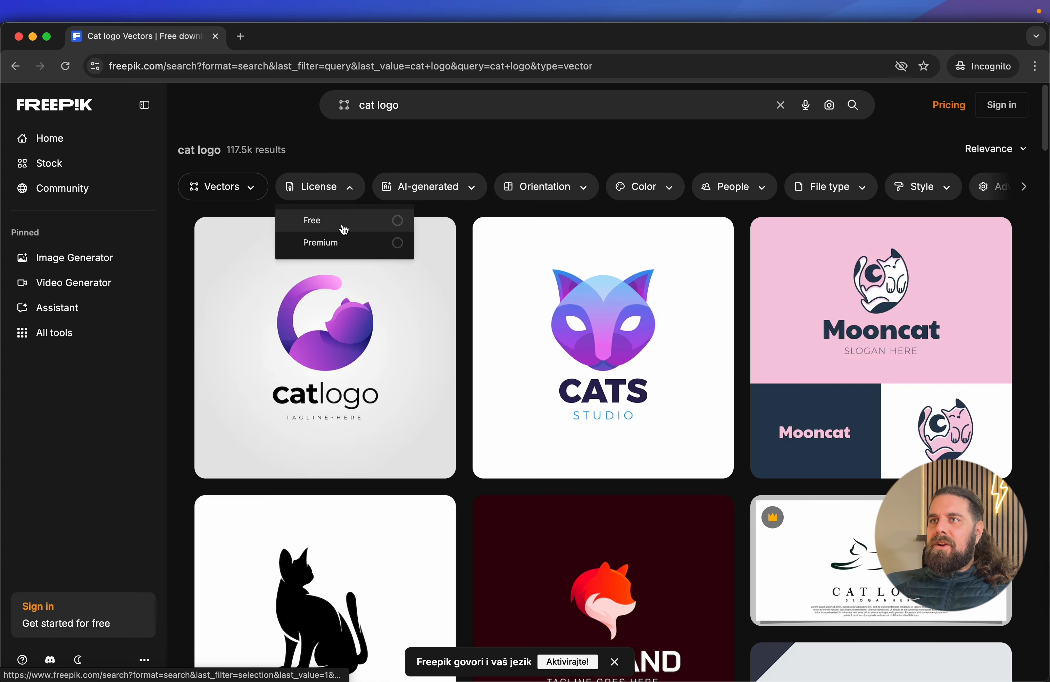
left_click(324, 222)
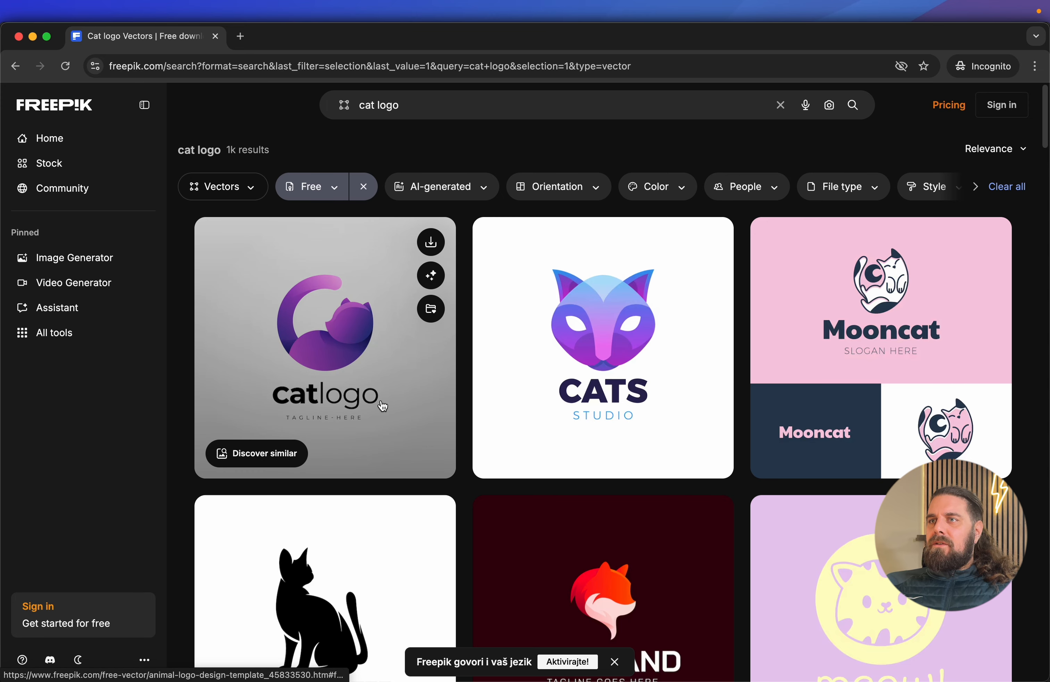
scroll(603, 364, "down", 2)
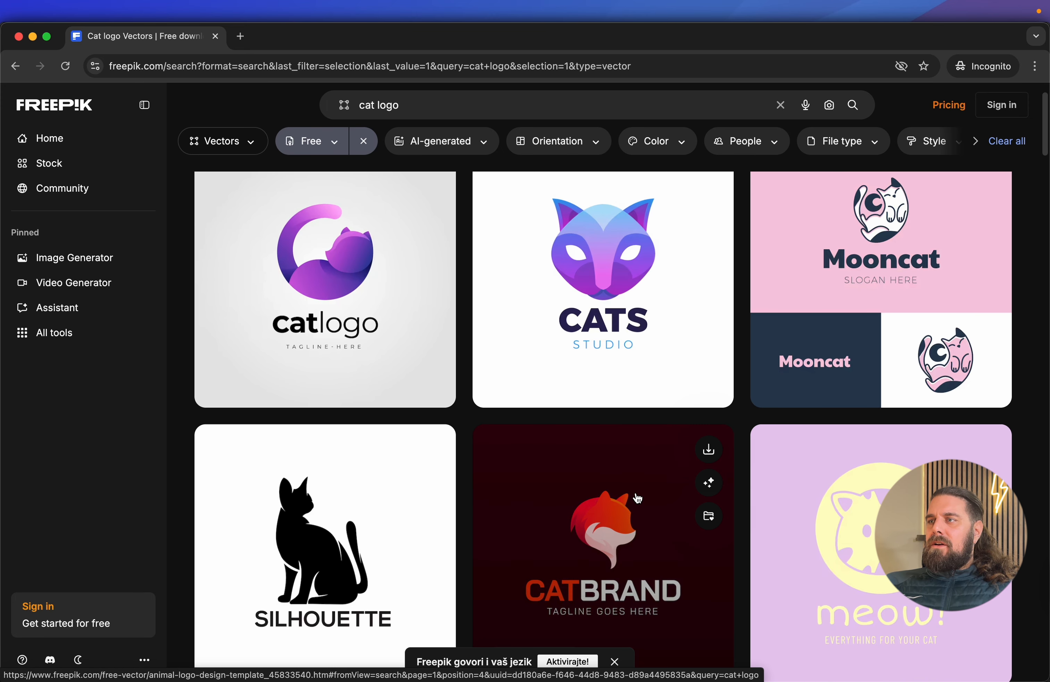
scroll(611, 509, "down", 5)
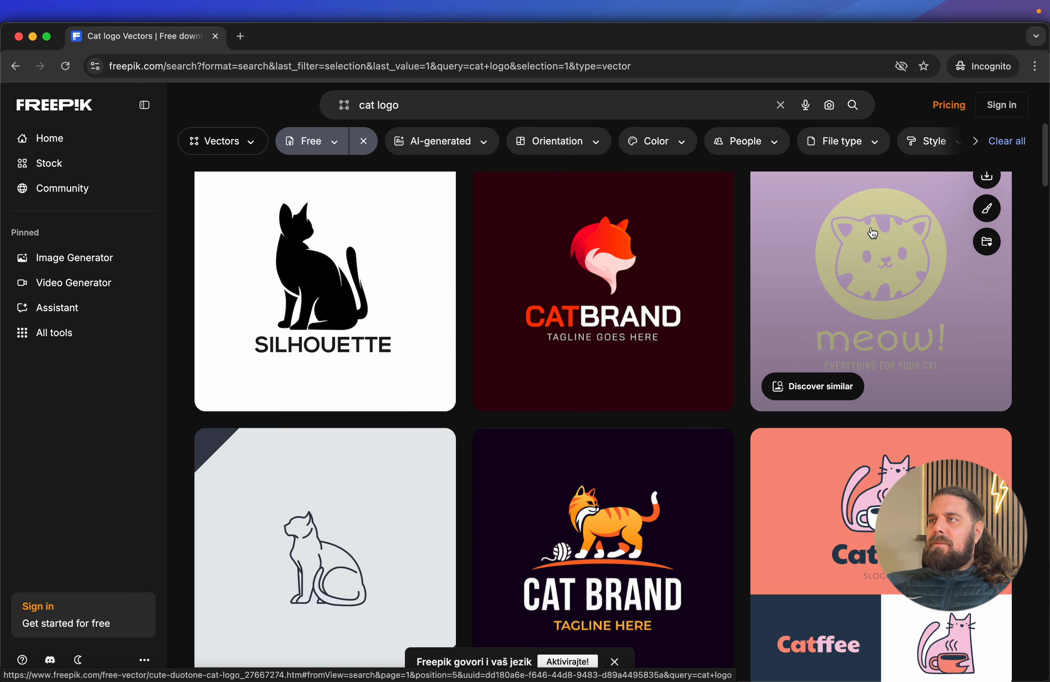
scroll(956, 212, "up", 1)
left_click(989, 193)
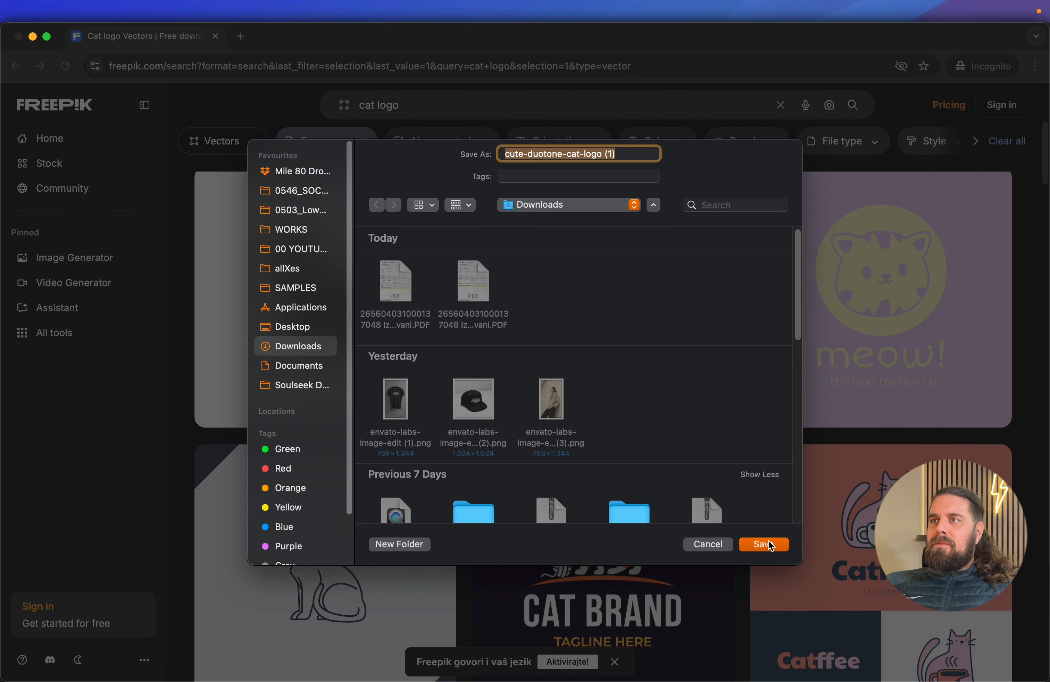
left_click(765, 546)
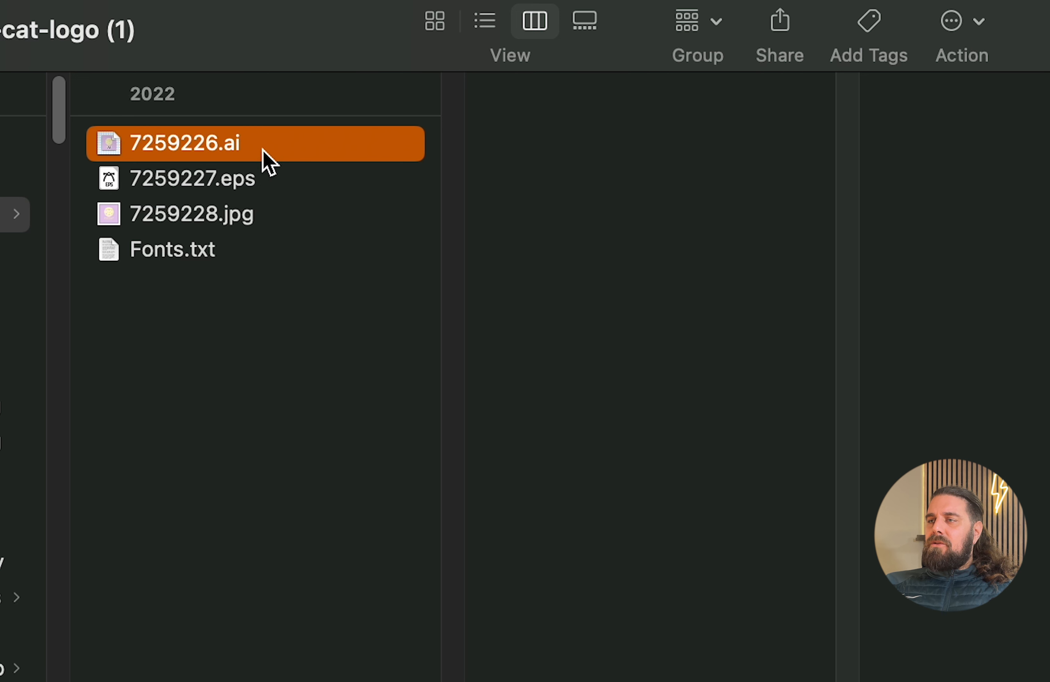
- Preview the AI, EPS and JPG files in the downloaded cat logo folder
left_click(258, 190)
left_click(267, 217)
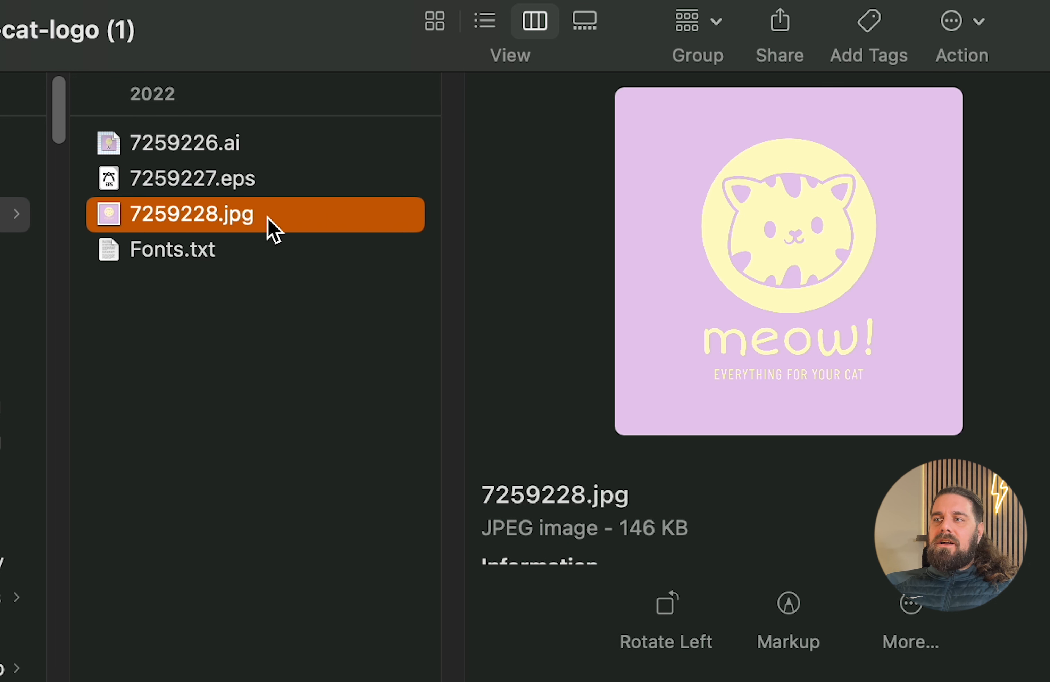
left_click(282, 283)
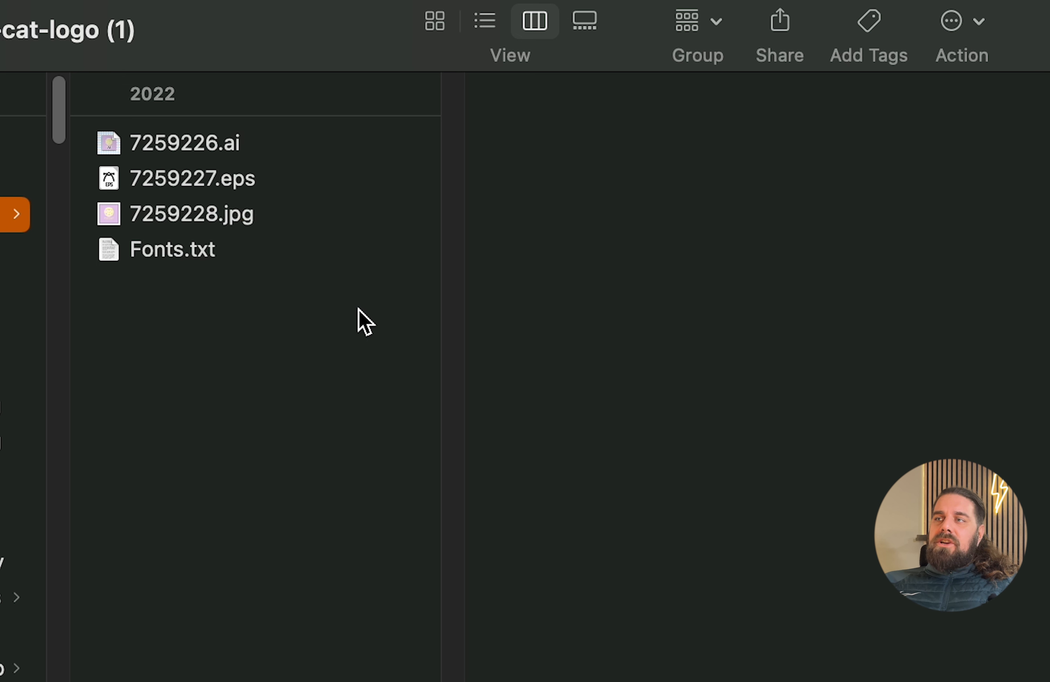
left_click(264, 153)
left_click(259, 187)
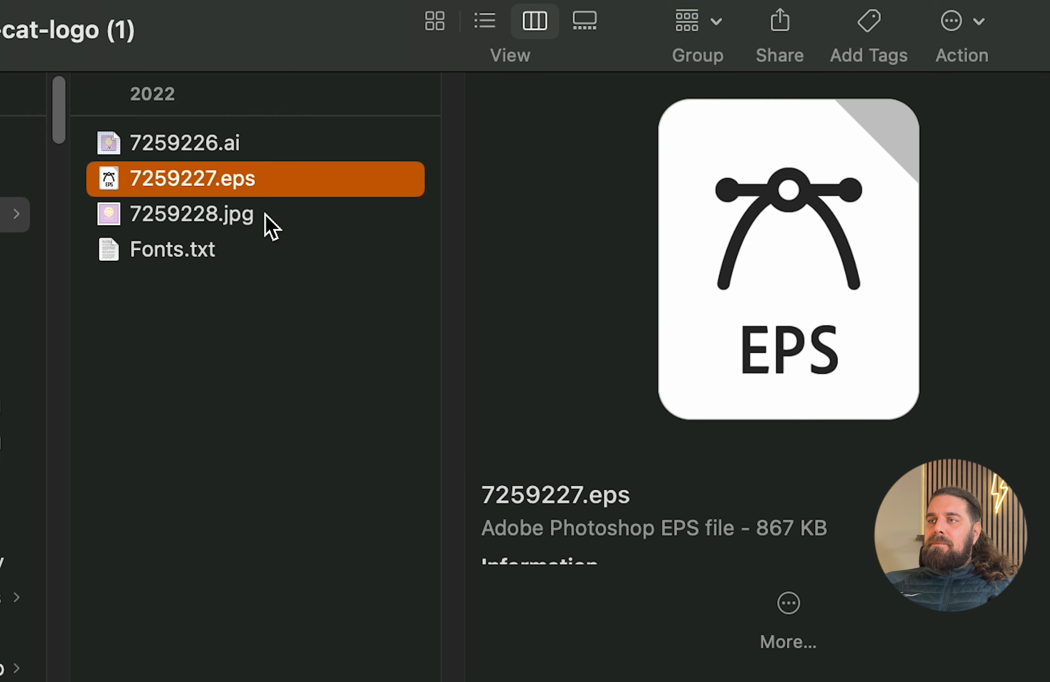
left_click(268, 221)
left_click(258, 339)
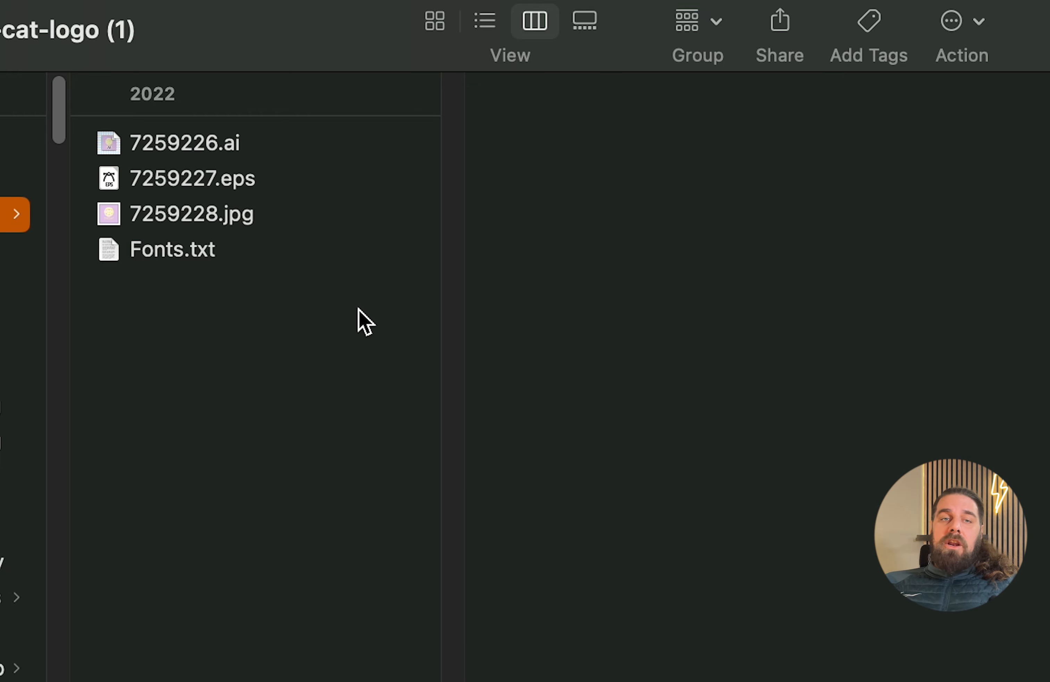
- Open 7259226.ai in Adobe Illustrator 2026
right_click(243, 142)
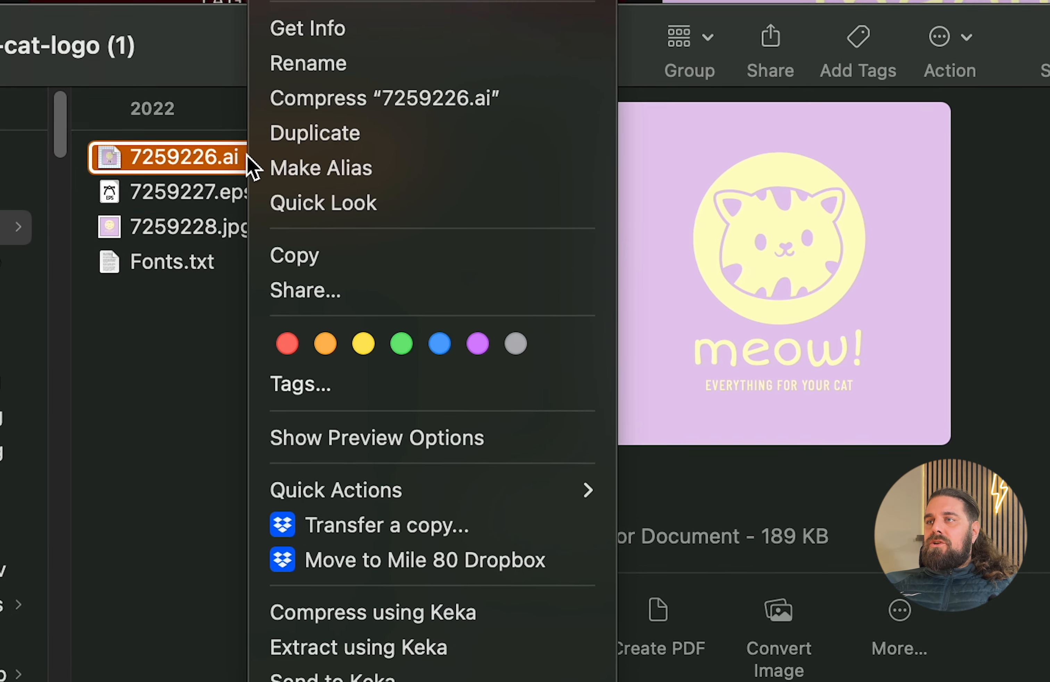
mouse_move(418, 70)
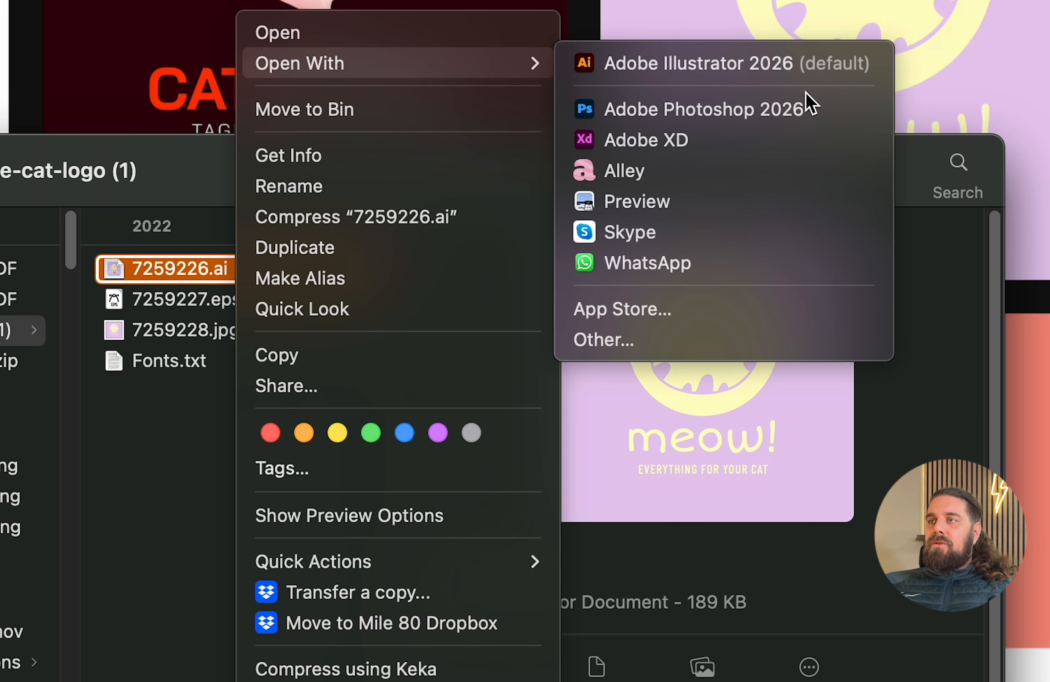
left_click(782, 68)
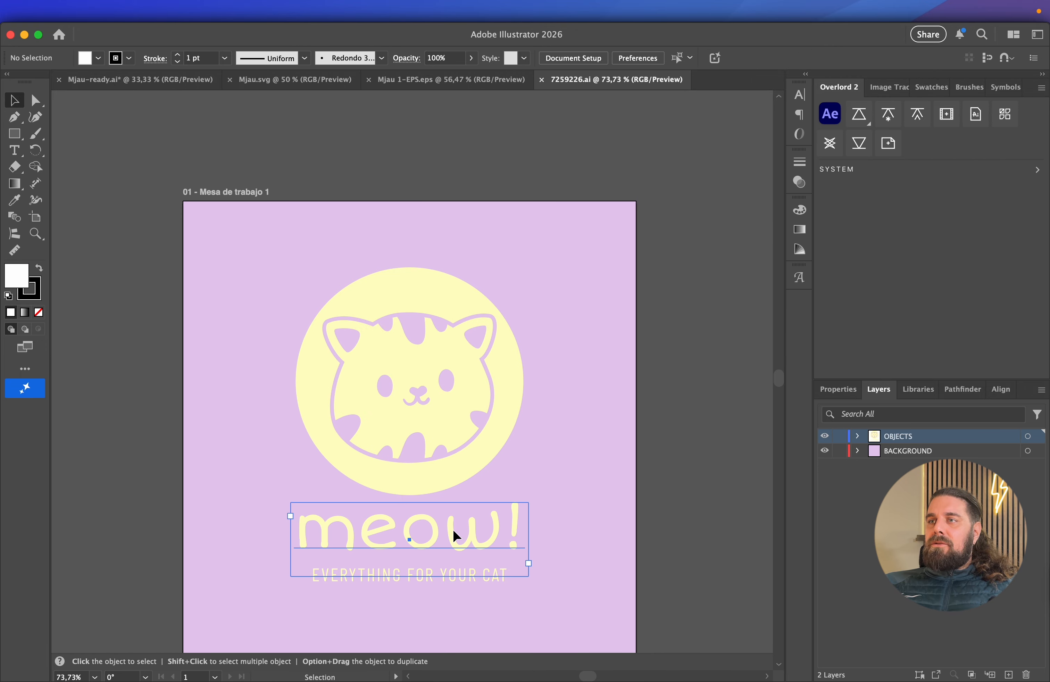
- Replace the logo's "meow!" text with "mjau!"
left_click(449, 534)
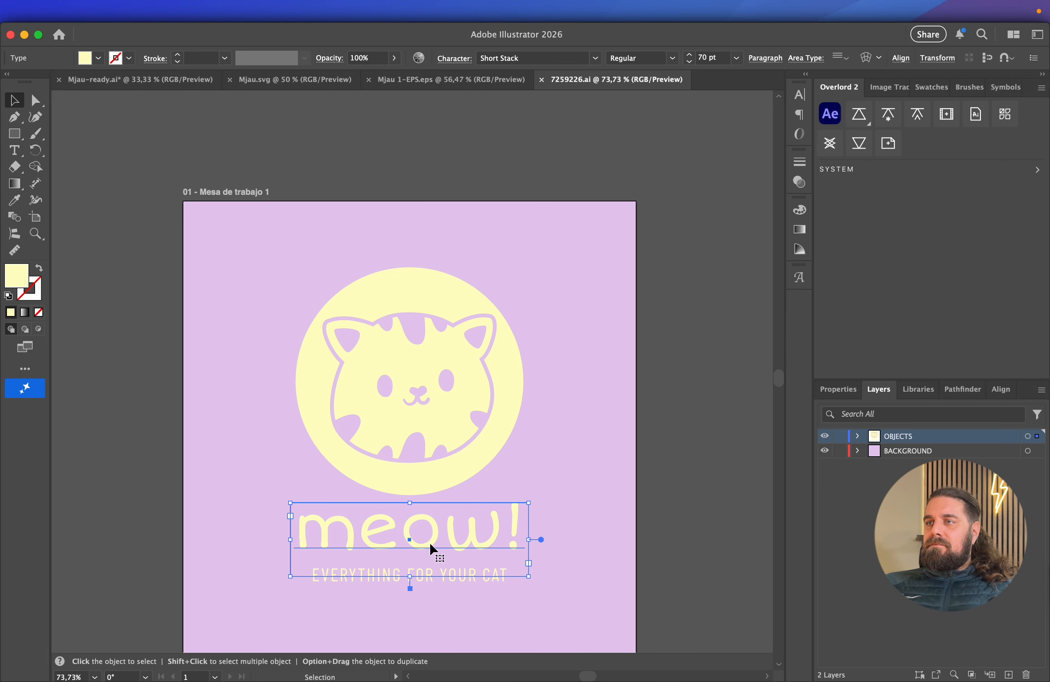
double_click(437, 530)
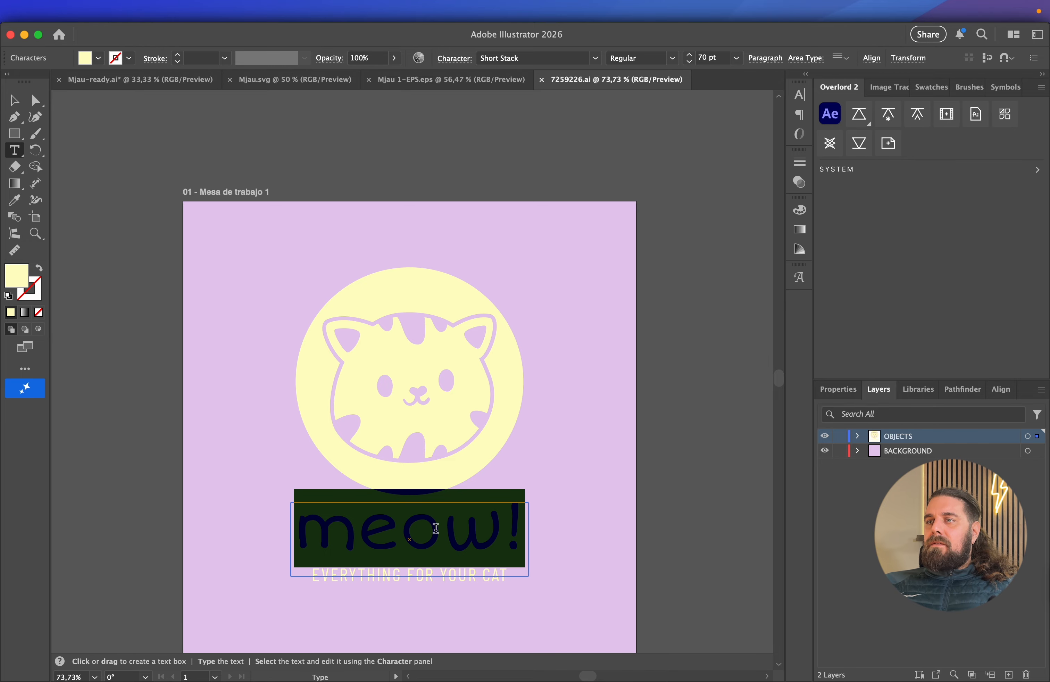
type("mjau!")
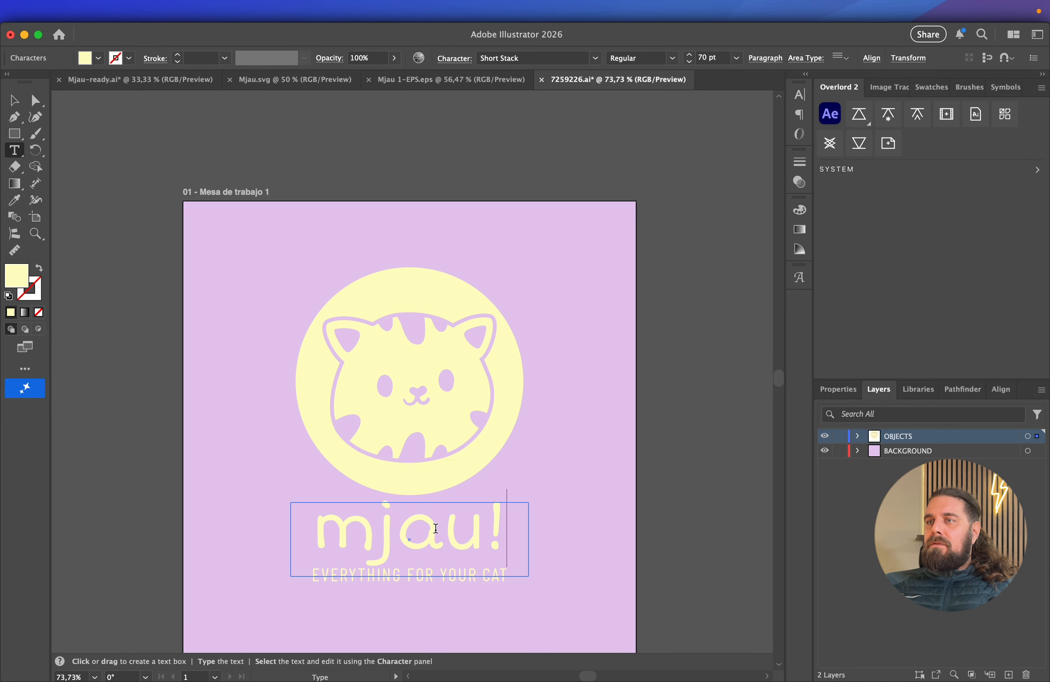
key("Escape")
- Replace the tagline below the logo name with "SVE ZA MAČKE TEBRA"
double_click(464, 575)
key("super+a")
type("SVE ZA")
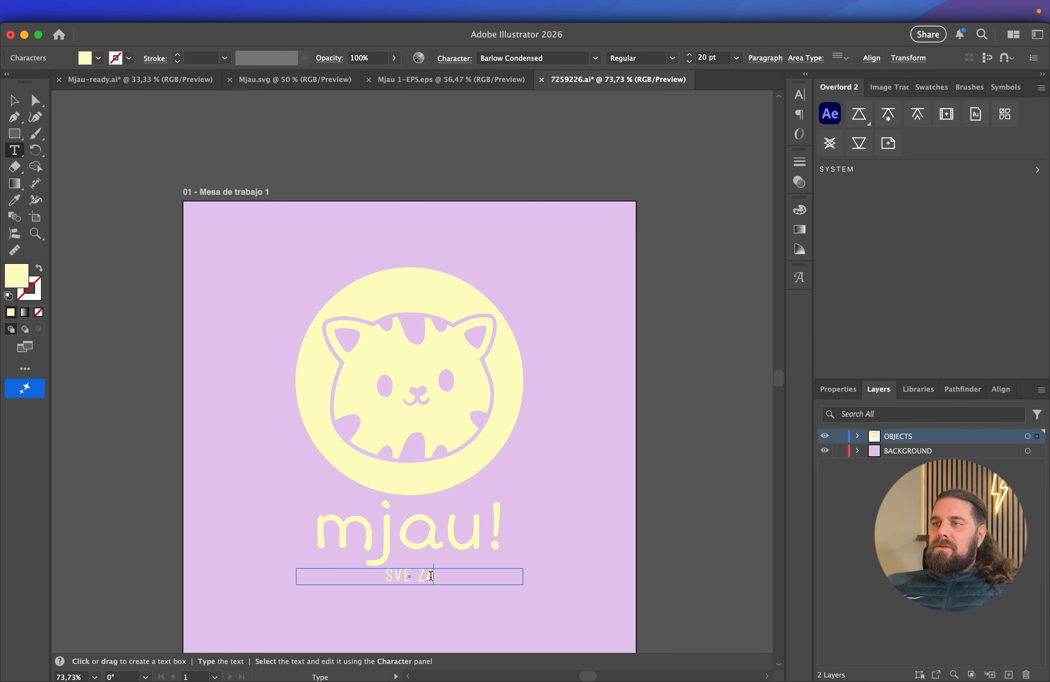
type(" MAČKE TEBRA")
key("Escape")
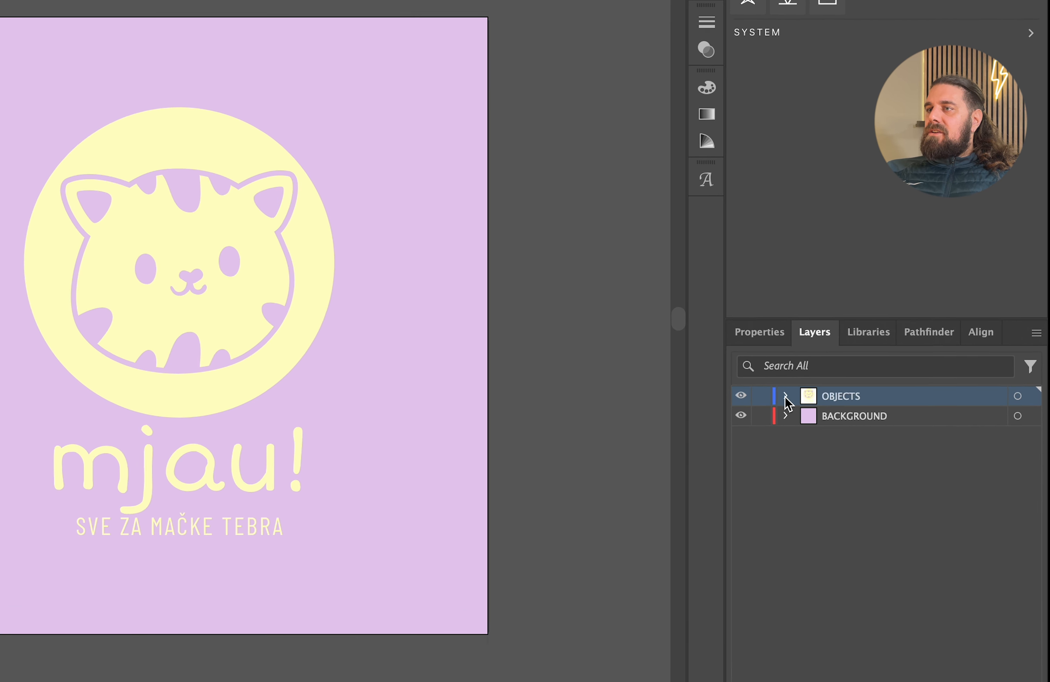
- Expand the OBJECTS layer and check the mjau! text by hiding it and showing it again
left_click(858, 437)
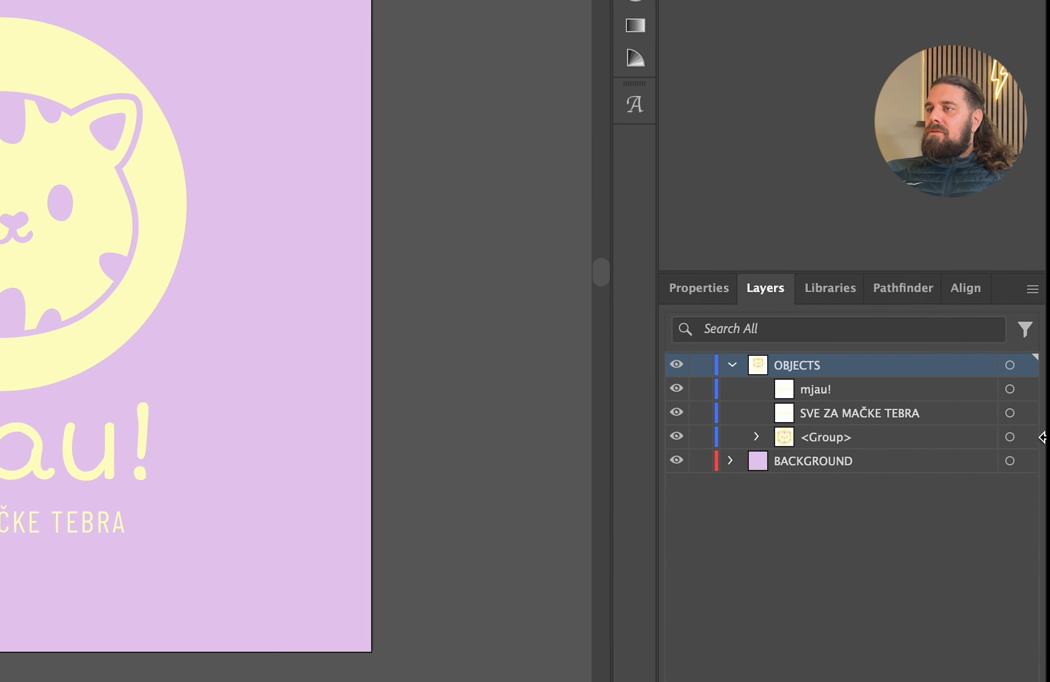
left_click(834, 392)
left_click(676, 389)
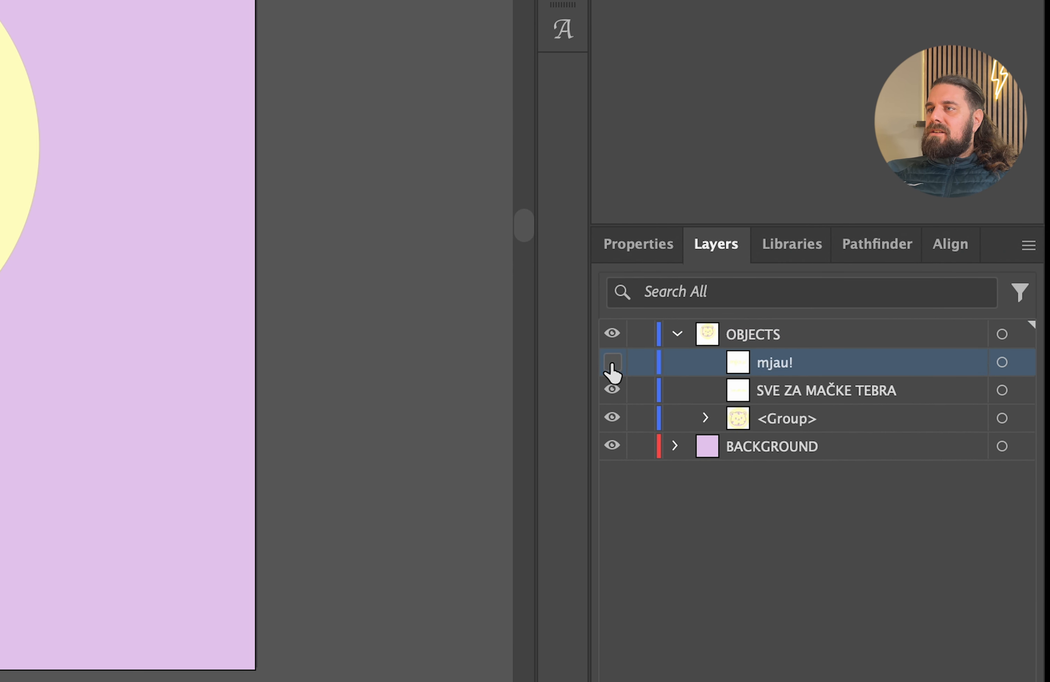
left_click(612, 364)
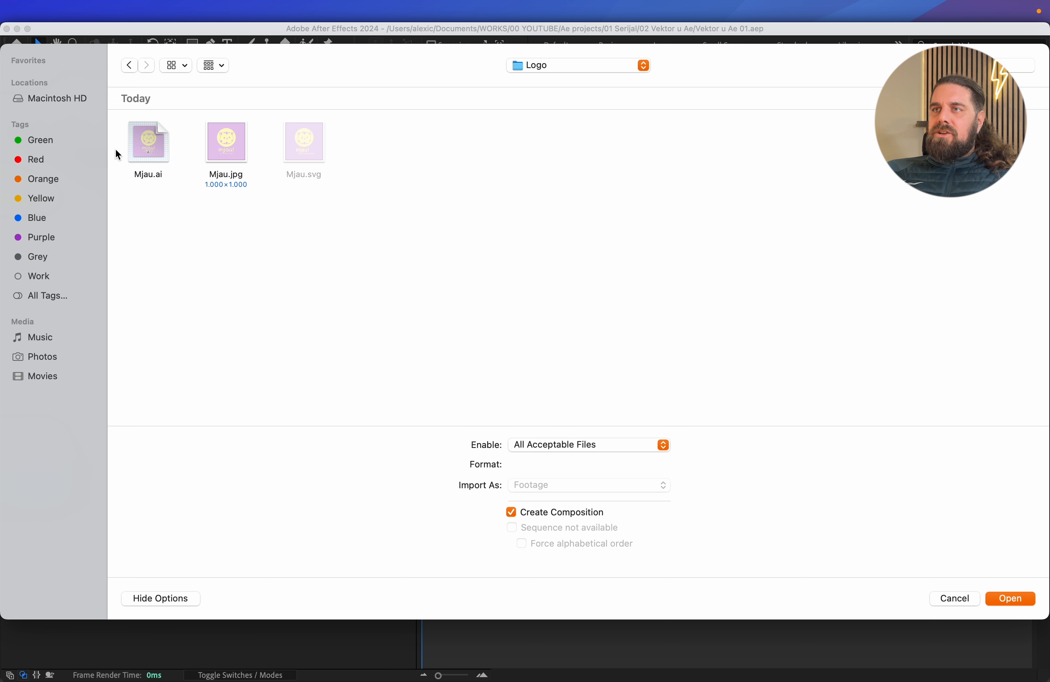
- Import Mjau.ai into After Effects as Composition - Retain Layer Sizes
left_click(143, 143)
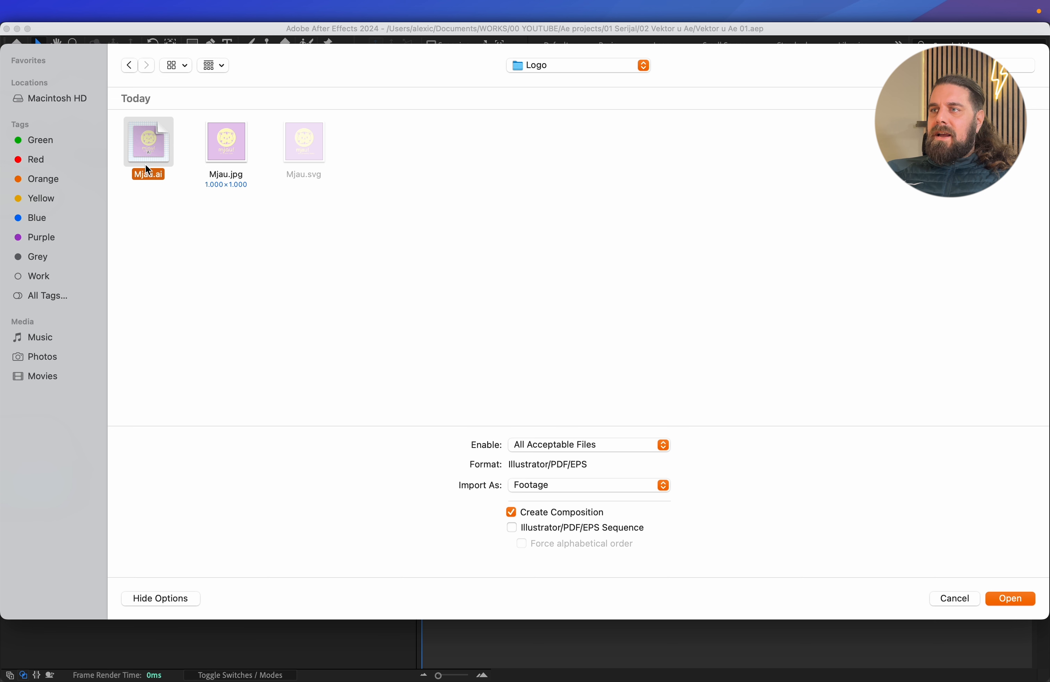
left_click(571, 486)
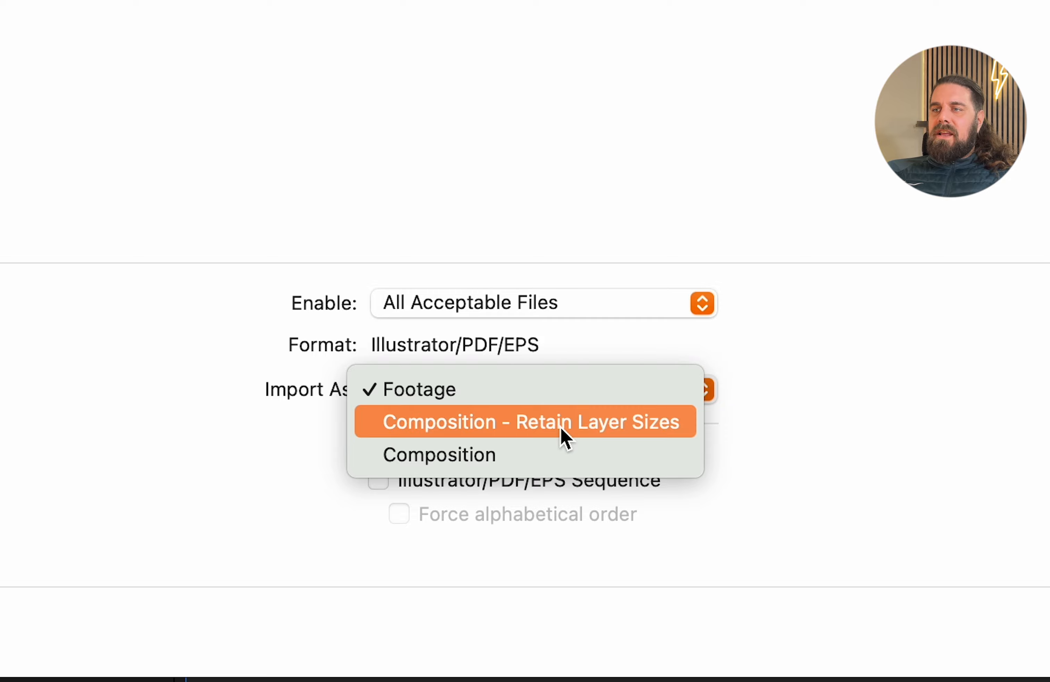
left_click(563, 429)
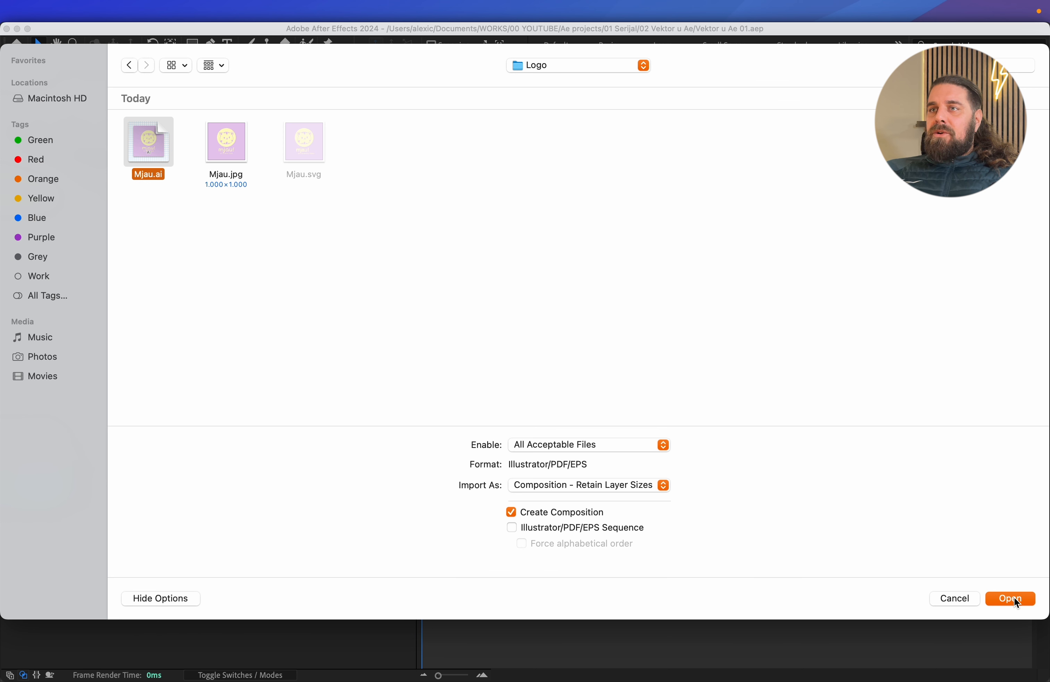
left_click(1011, 599)
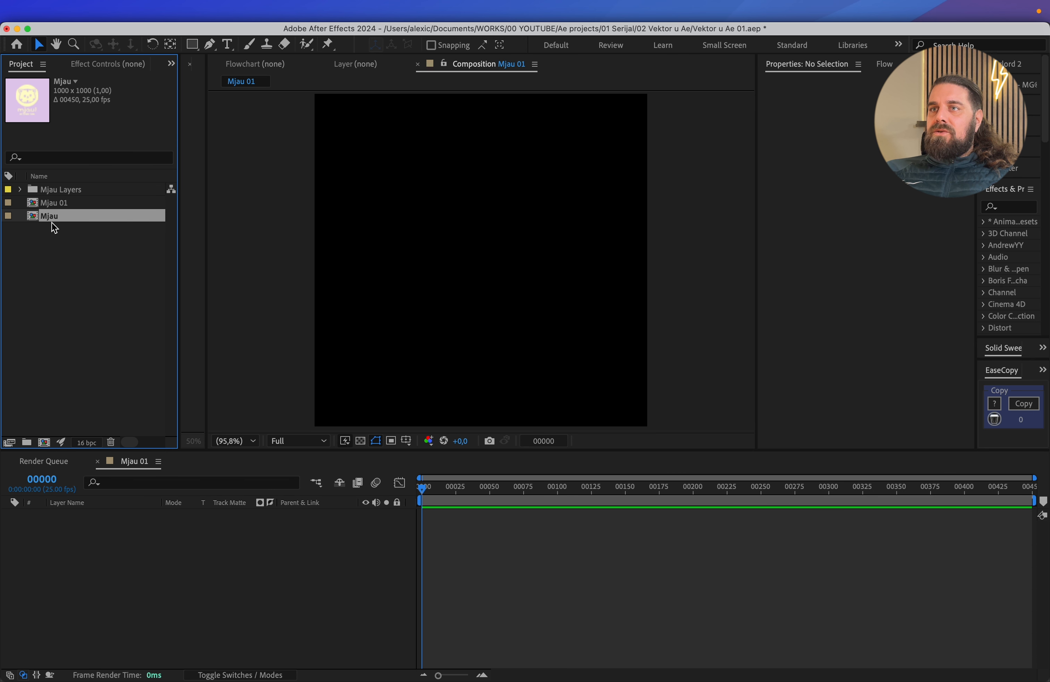
- Open the Mjau composition and examine its OBJECTS and BACKGROUND layers by toggling their visibility off and on
double_click(31, 217)
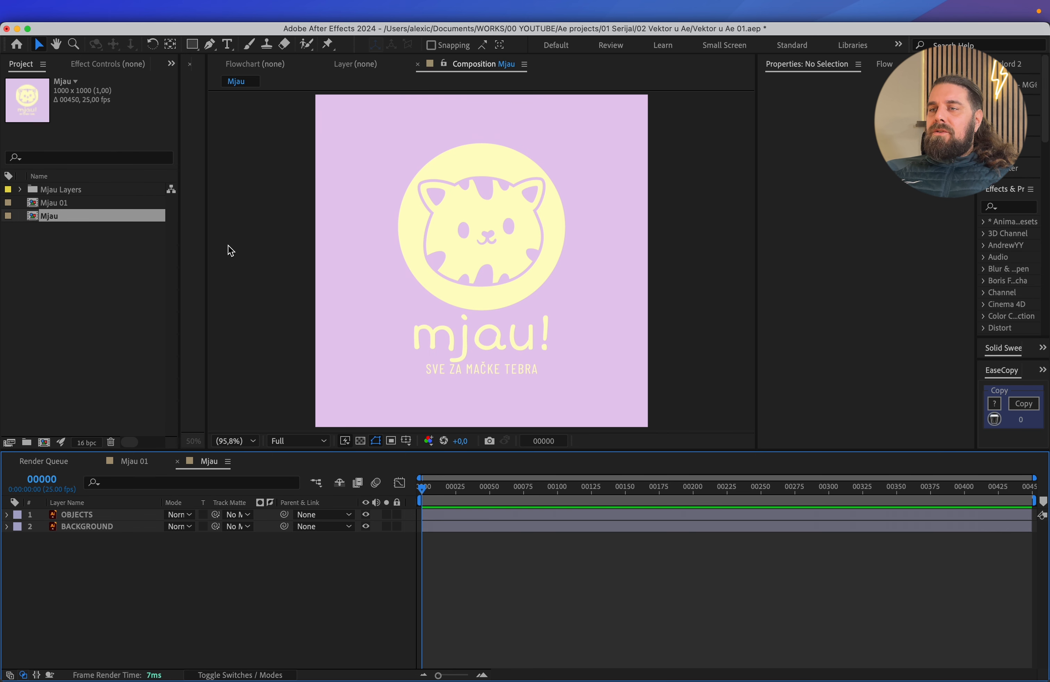
left_click(101, 515)
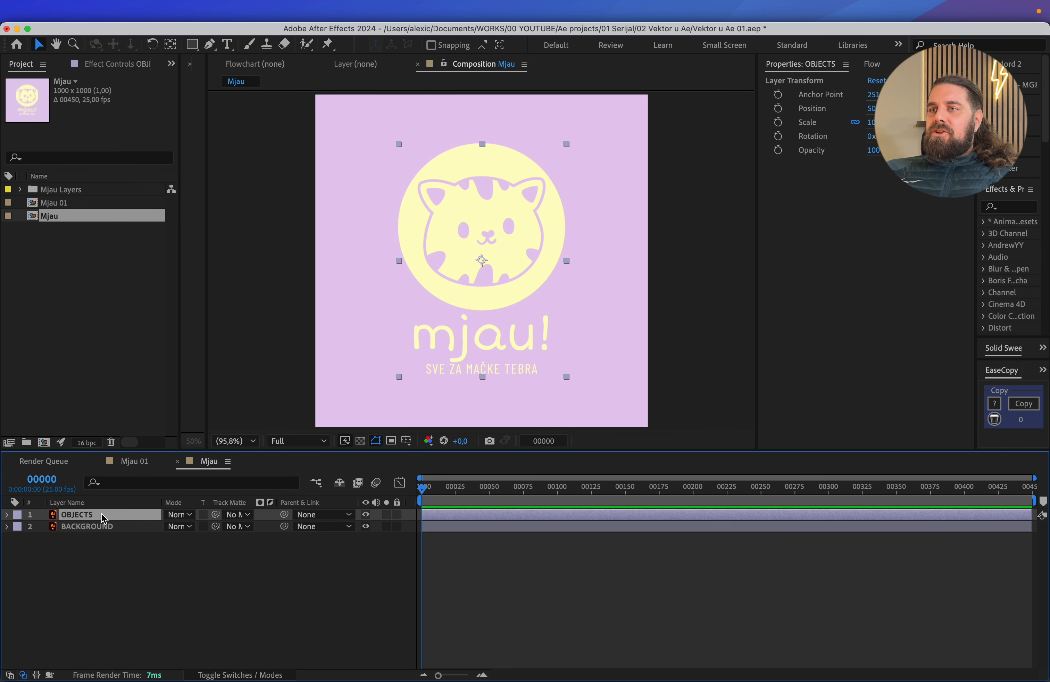
left_click(366, 515)
left_click(366, 515)
left_click(366, 526)
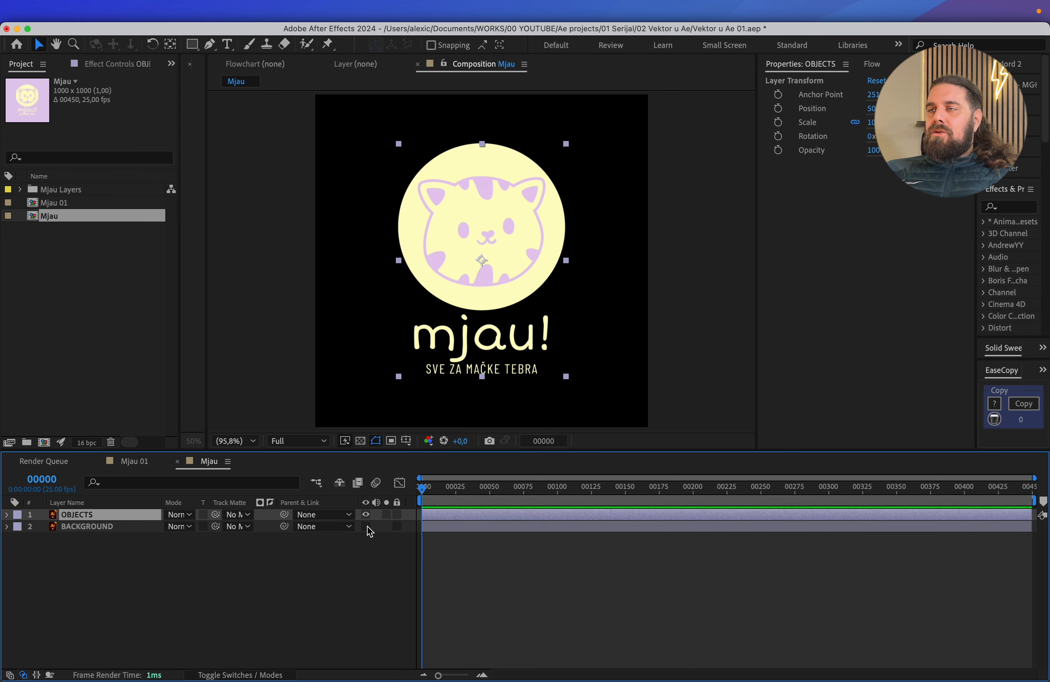
left_click(366, 526)
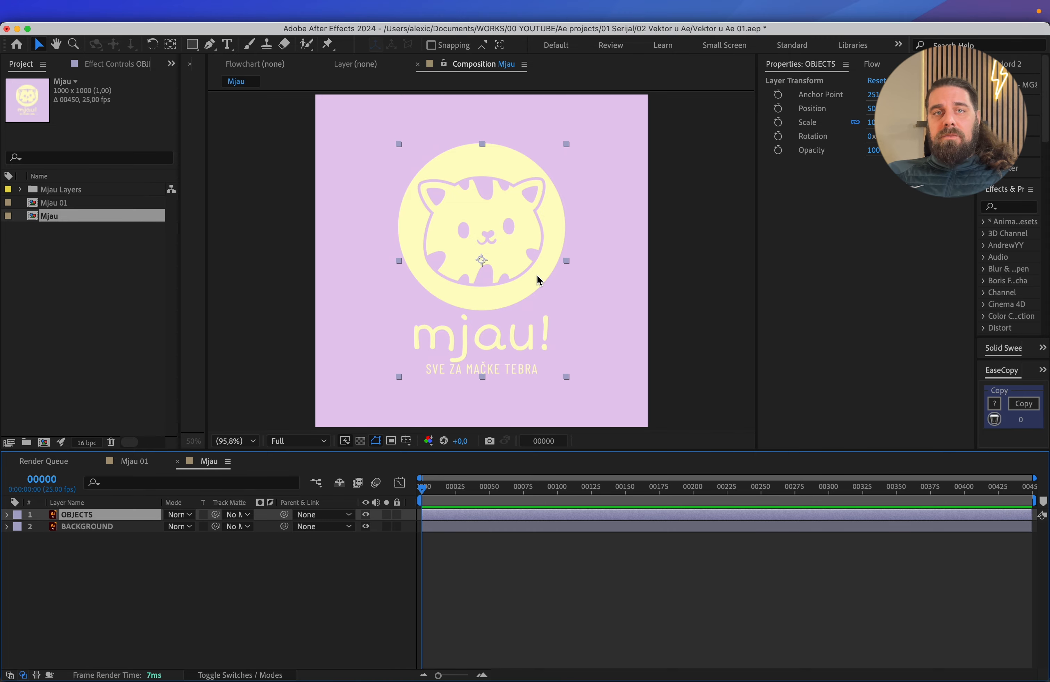
- Switch to Illustrator, select the cat face group and expand the OBJECTS layer of Mjau.ai
key("super+Tab")
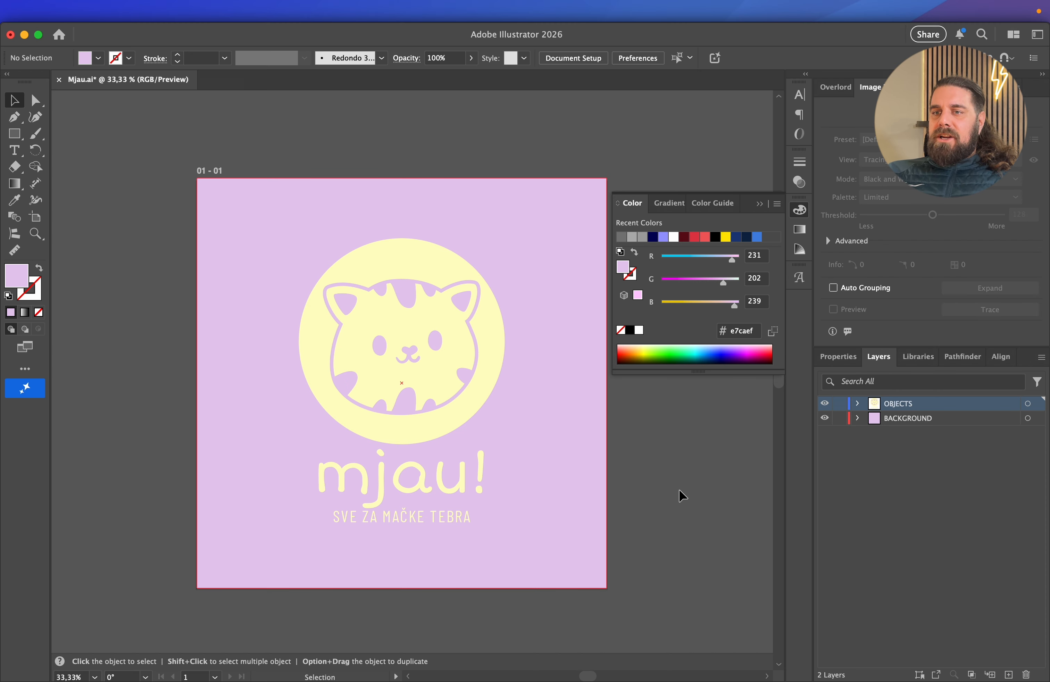
left_click(410, 345)
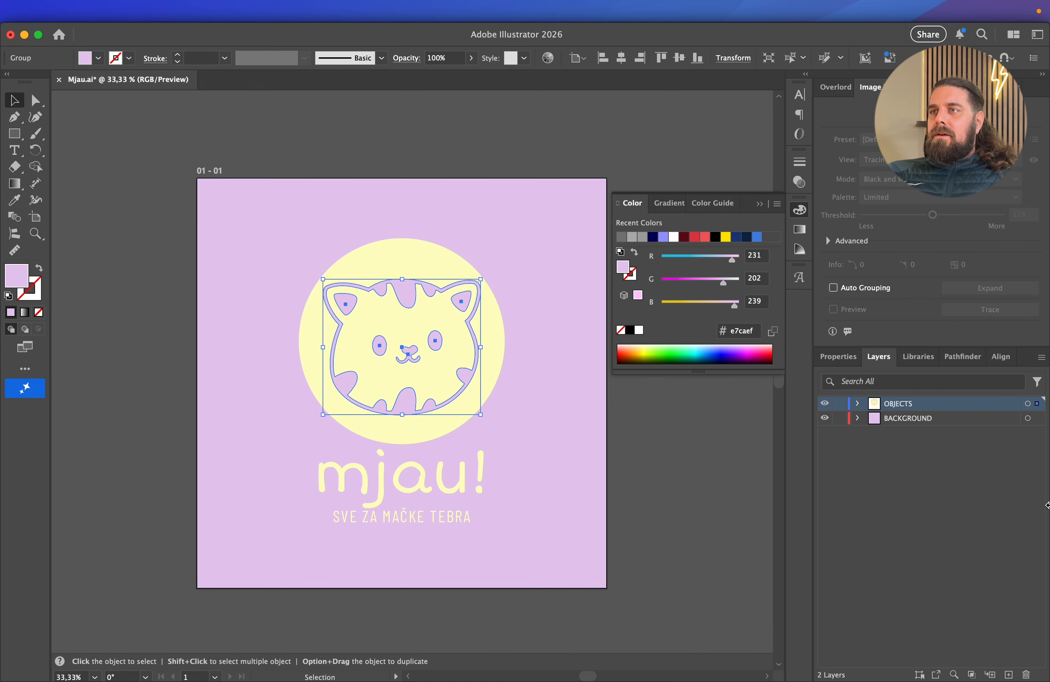
left_click(858, 404)
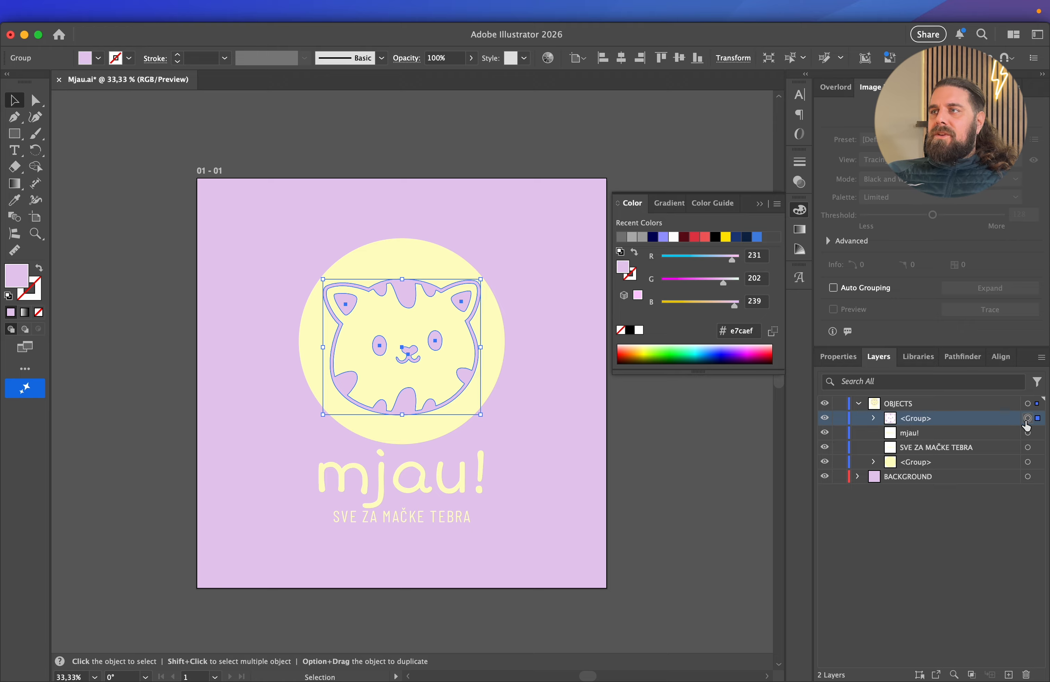
- Identify the artwork behind each item in the OBJECTS layer by selecting it, shifting the mjau! text aside and undoing that move
mouse_move(438, 355)
left_mouse_down()
mouse_move(422, 375)
mouse_move(438, 342)
mouse_move(523, 350)
mouse_move(443, 350)
left_mouse_up()
left_click(1028, 433)
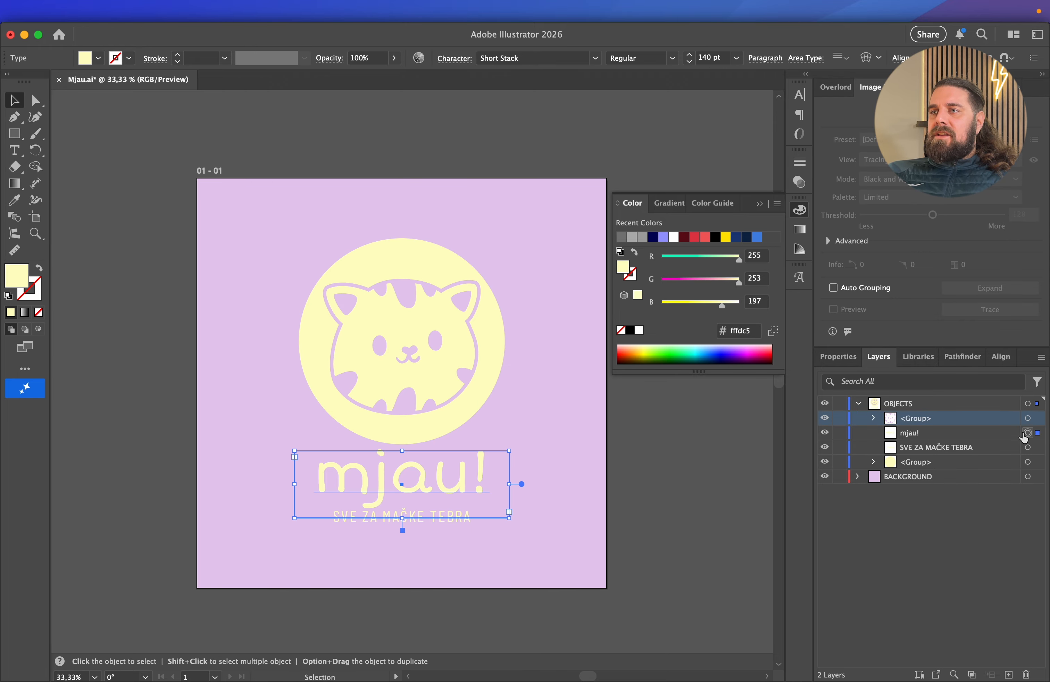
left_click_drag(422, 473, 509, 457)
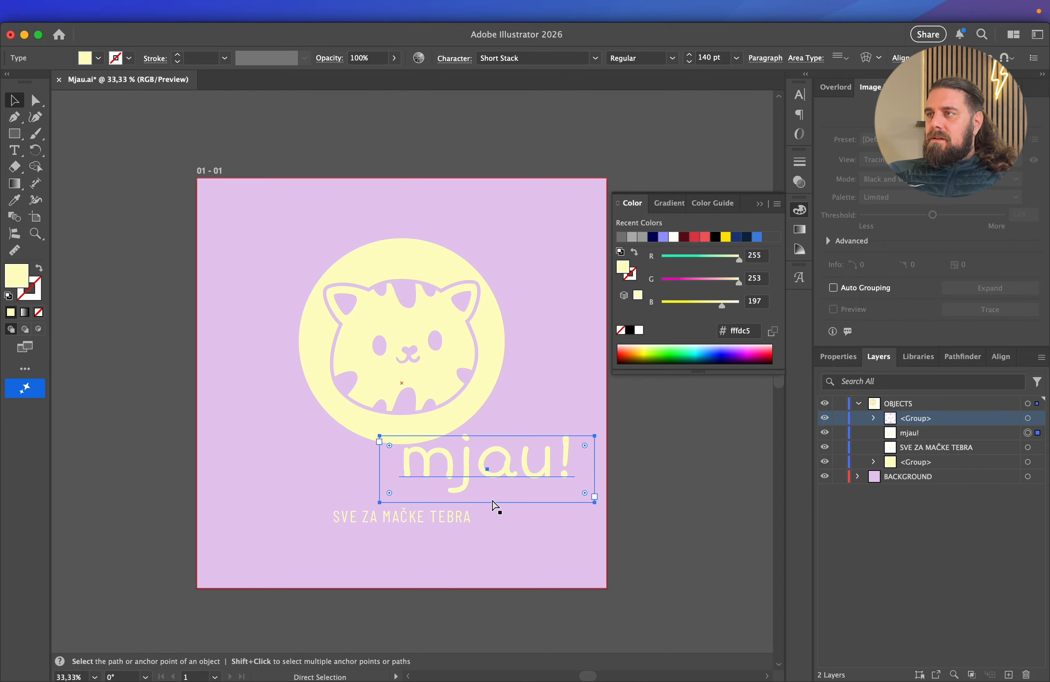
key("super+z")
left_click(1028, 447)
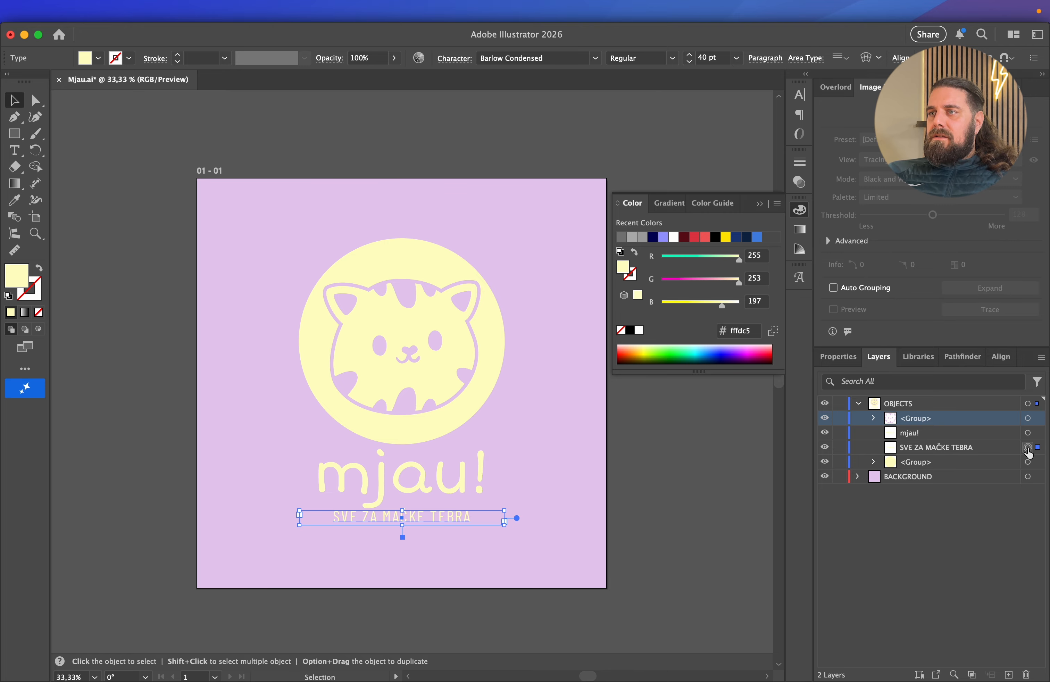
left_click(1028, 462)
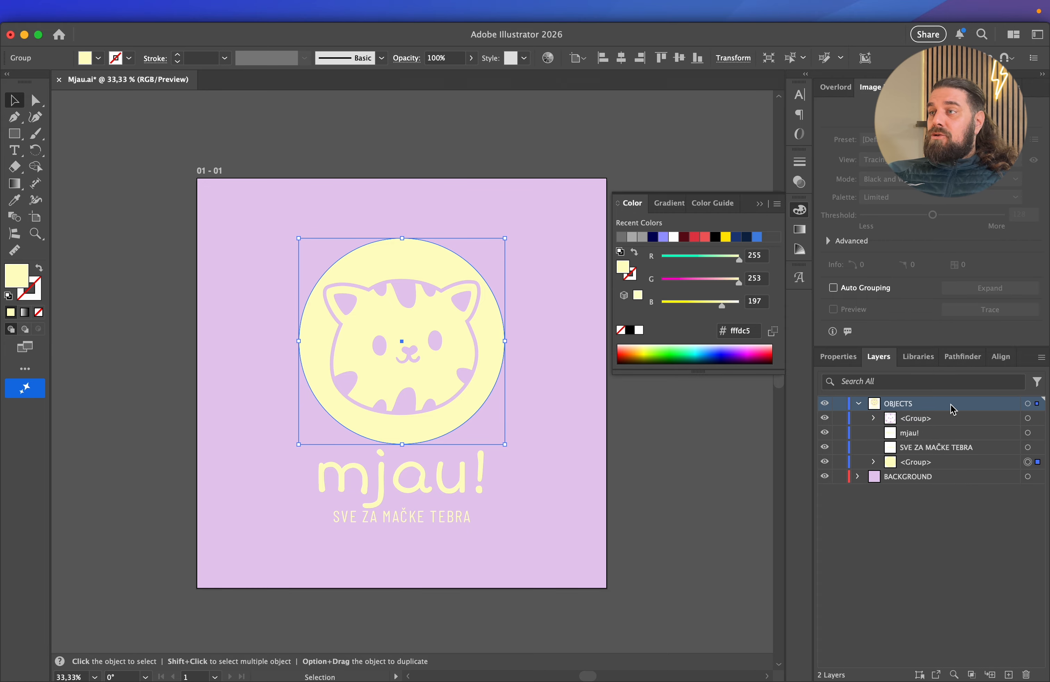
- Release the items in the OBJECTS layer to separate layers using the Sequence method
left_click(1041, 357)
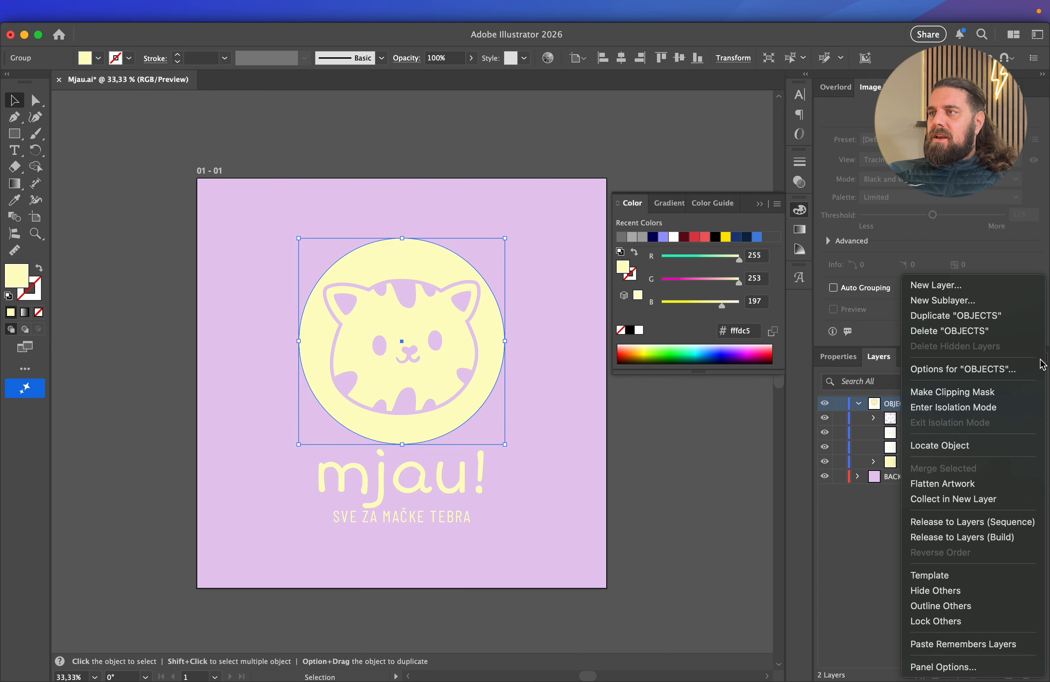
left_click(982, 523)
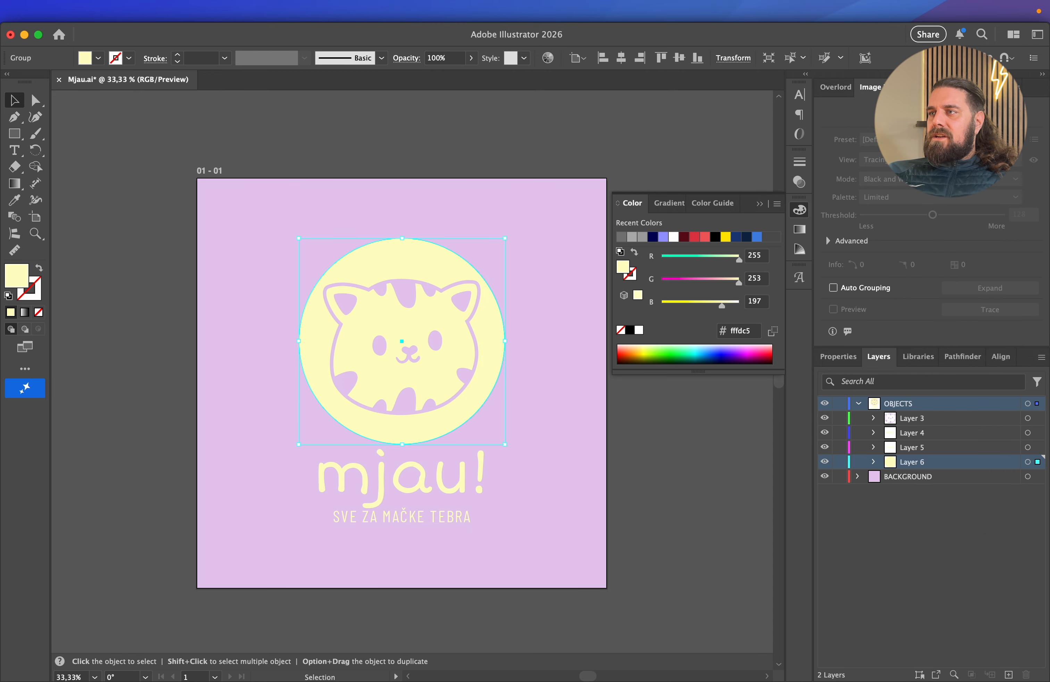
- Move Layer 3 through Layer 6 out of OBJECTS to the top level and delete the empty OBJECTS layer
left_click(921, 420, "shift")
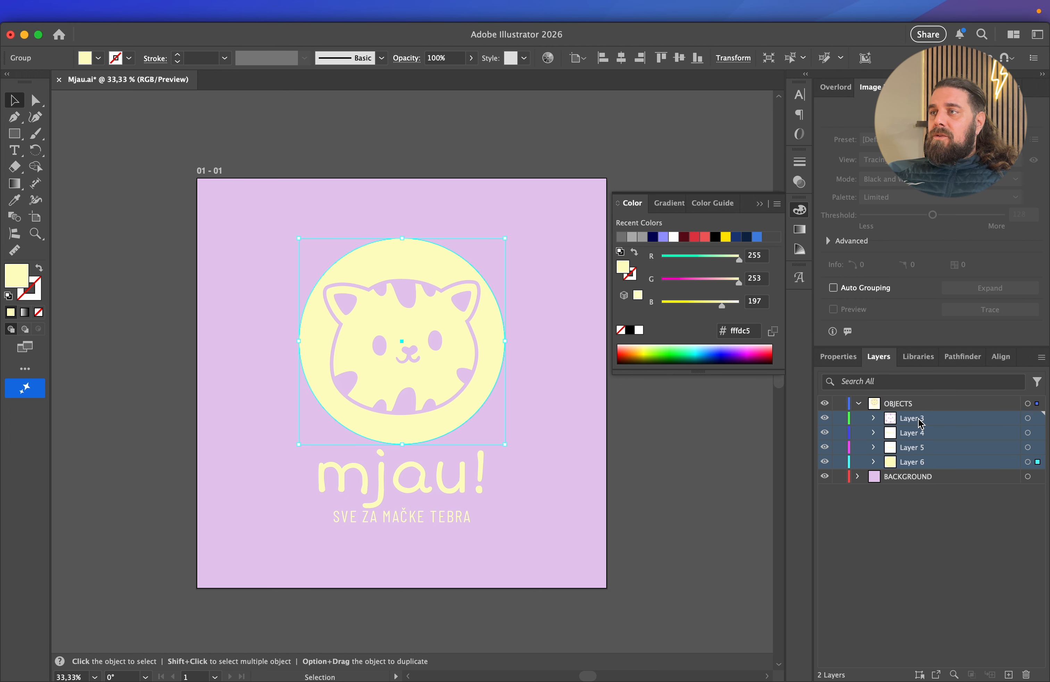
left_click_drag(917, 425, 917, 404)
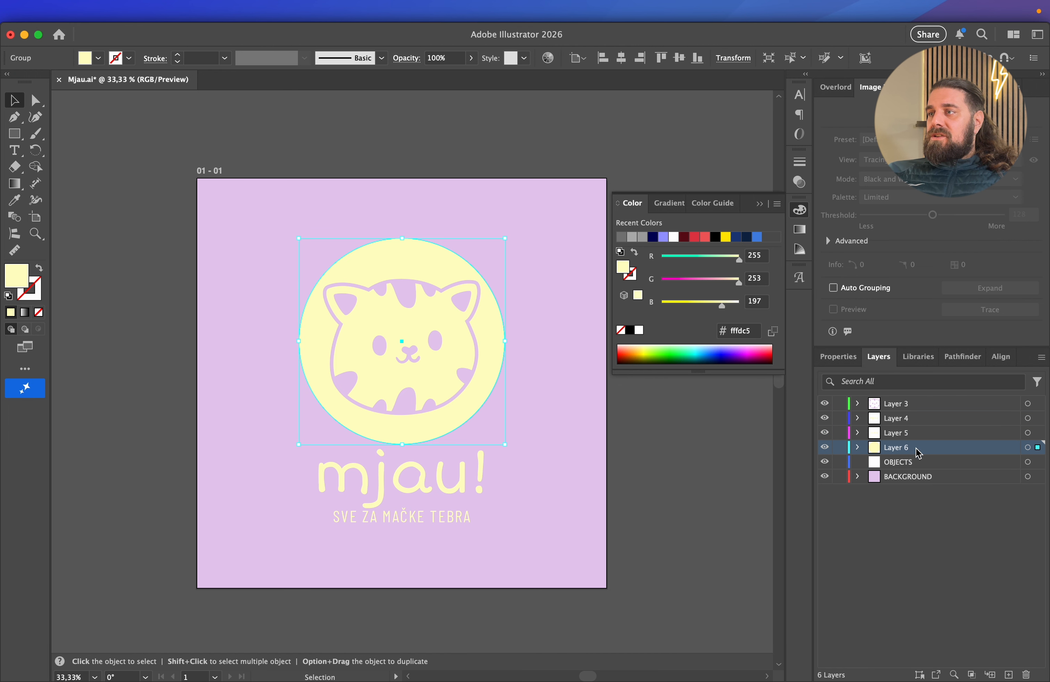
left_click(906, 467)
left_click_drag(902, 467, 1025, 674)
- Check the circle's layer with a trial move that is undone, and rename the layer as Krug
left_click(1028, 447)
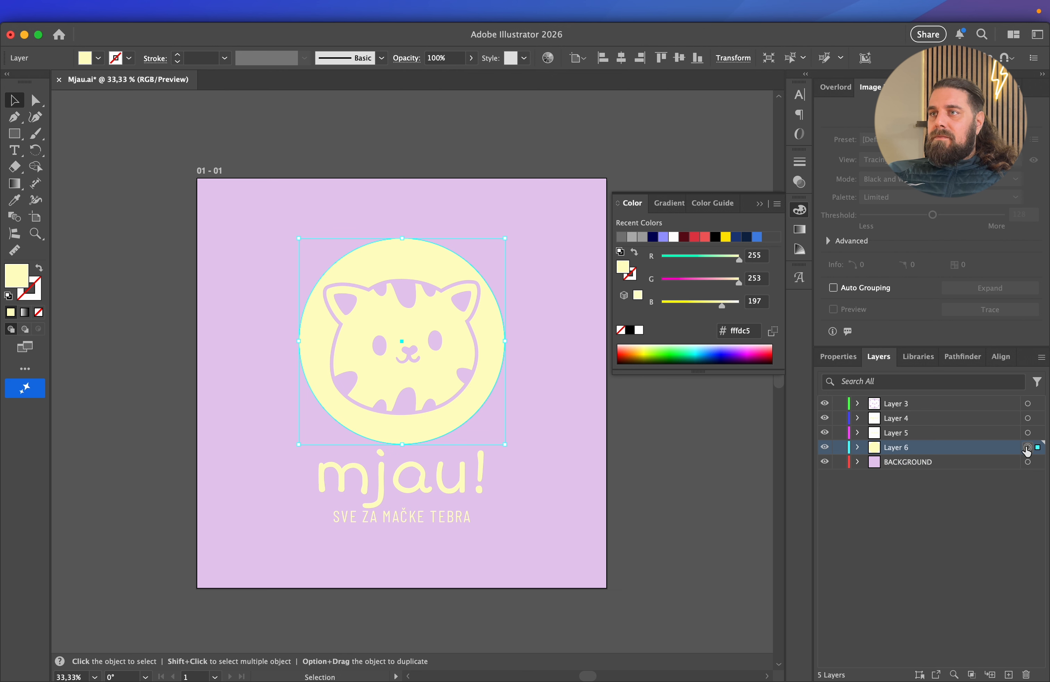
left_click_drag(381, 265, 450, 242)
key("super+z")
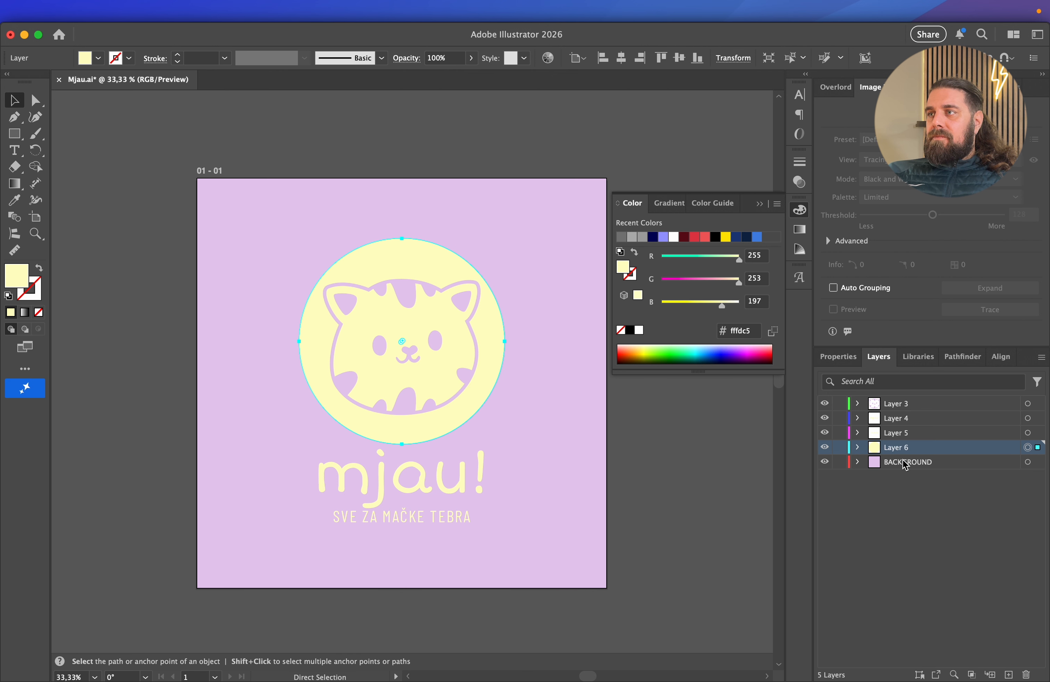
double_click(898, 448)
type("Krug")
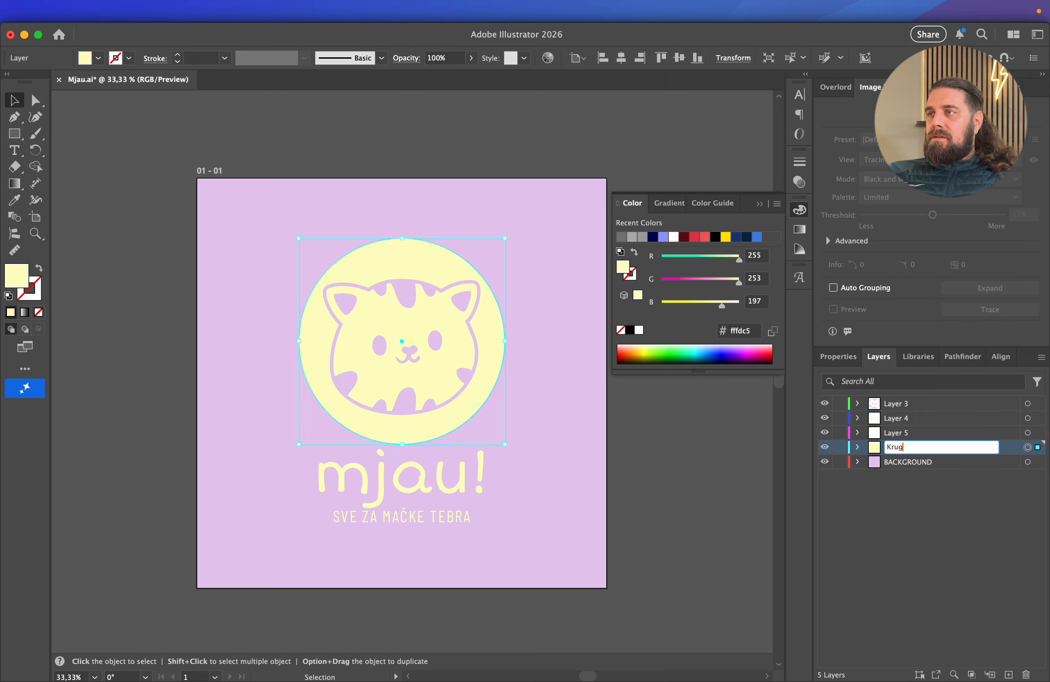
key("Return")
- Rename the SVE ZA MAČKE TEBRA layer as Text 2 and the mjau! layer as Text 1
left_click(1028, 433)
double_click(898, 432)
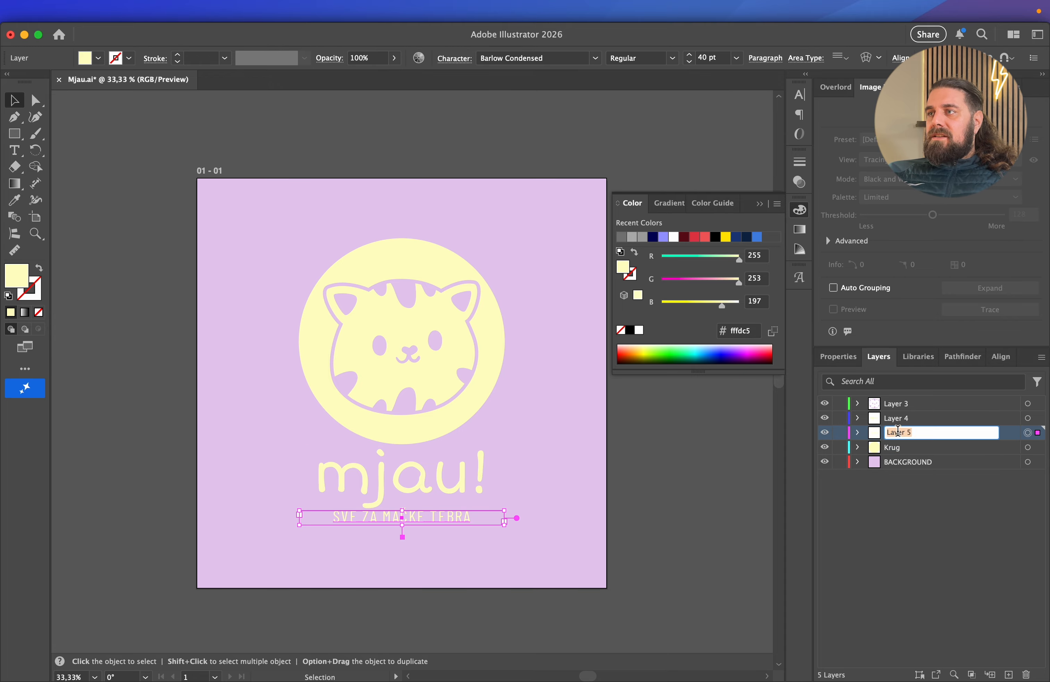
type("Text 2")
key("Return")
left_click(1028, 418)
double_click(902, 423)
type("Text 1")
key("Return")
- Rename the cat face layer as Maca
left_click(1028, 404)
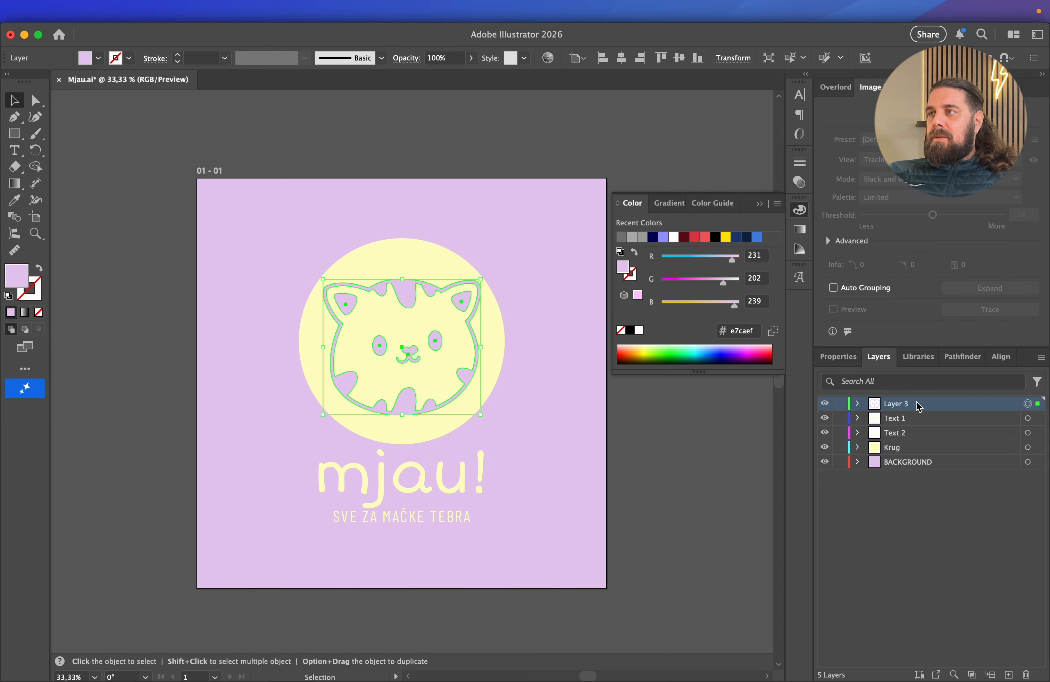
double_click(899, 403)
type("Maca")
key("Return")
- Try ungrouping the cat face to examine its separate paths in the Maca layer, restore the group and collapse the layer
left_click(416, 303)
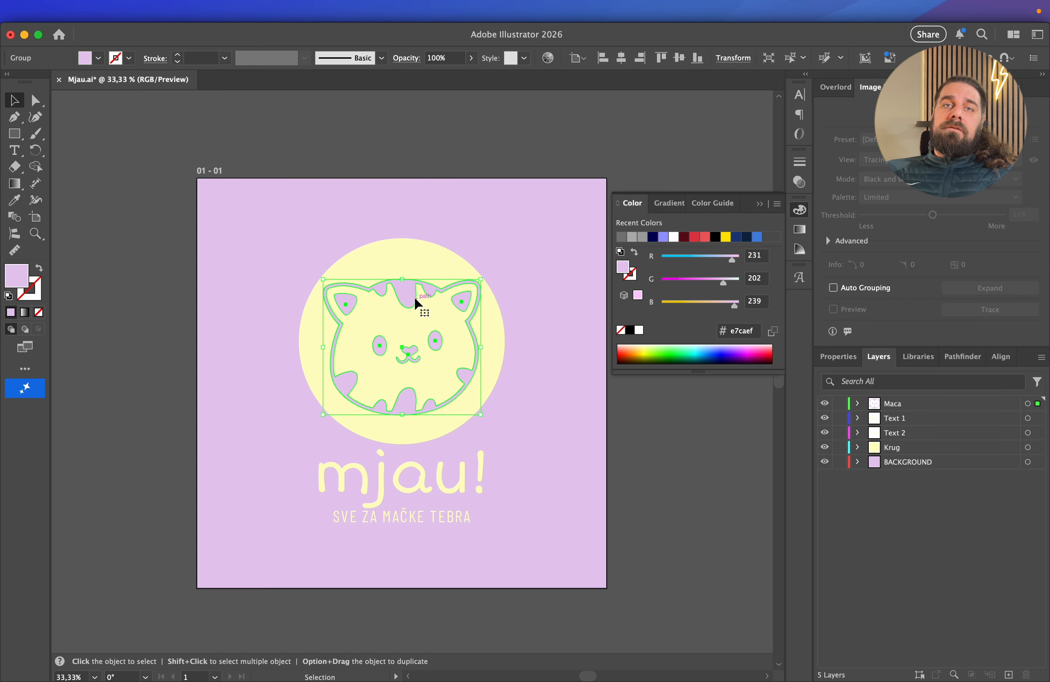
right_click(408, 303)
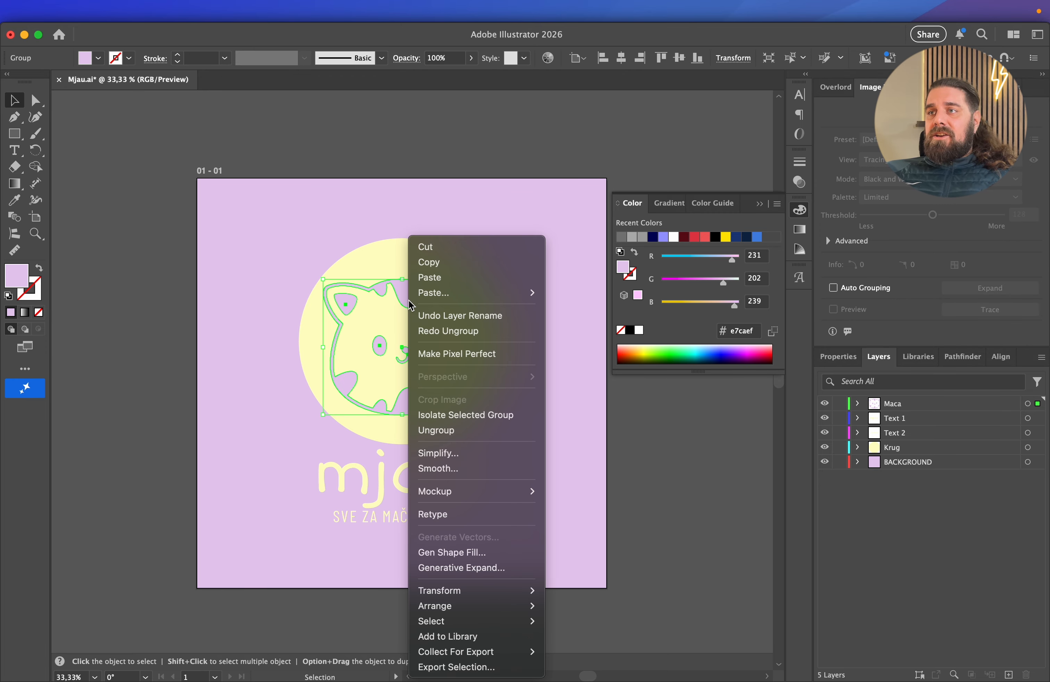
left_click(484, 440)
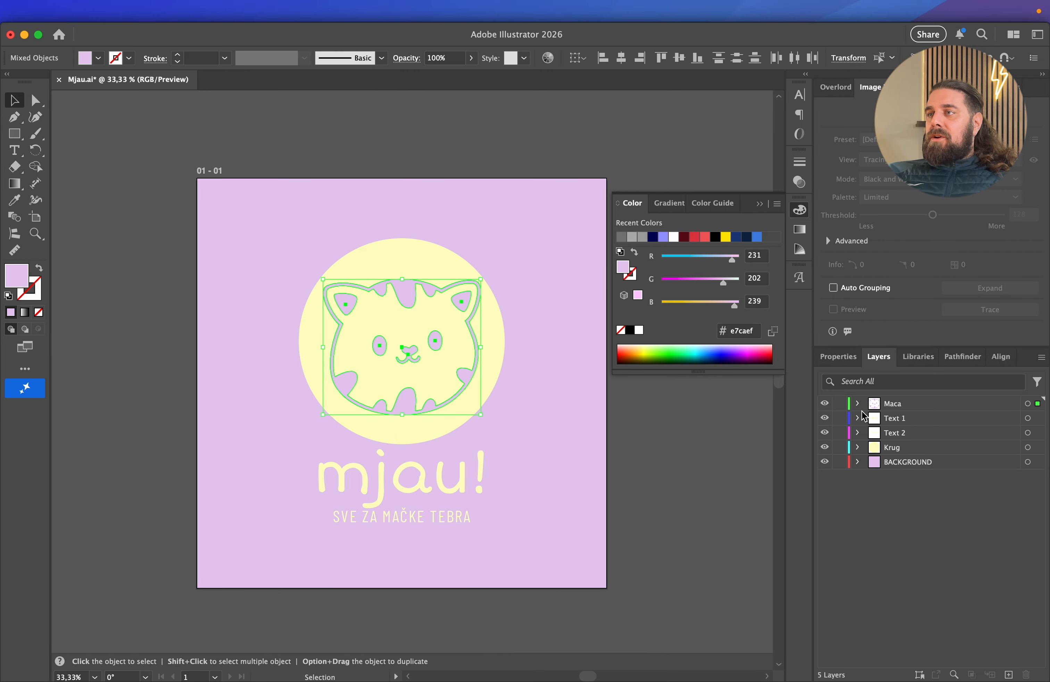
left_click(857, 404)
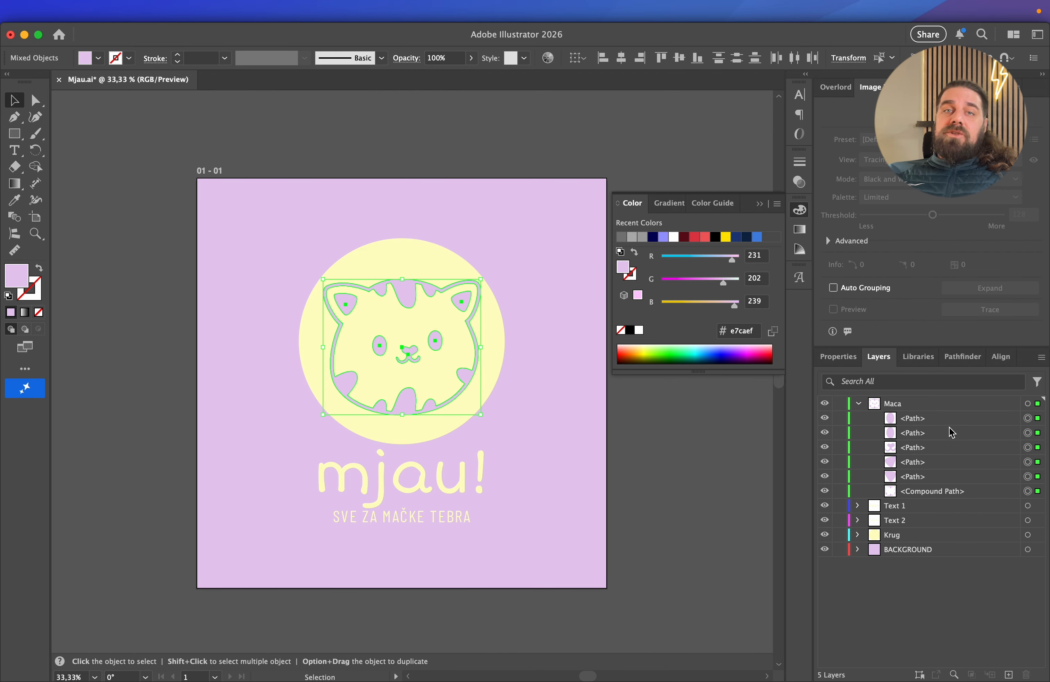
left_click(1027, 418)
left_click(1028, 434, "shift")
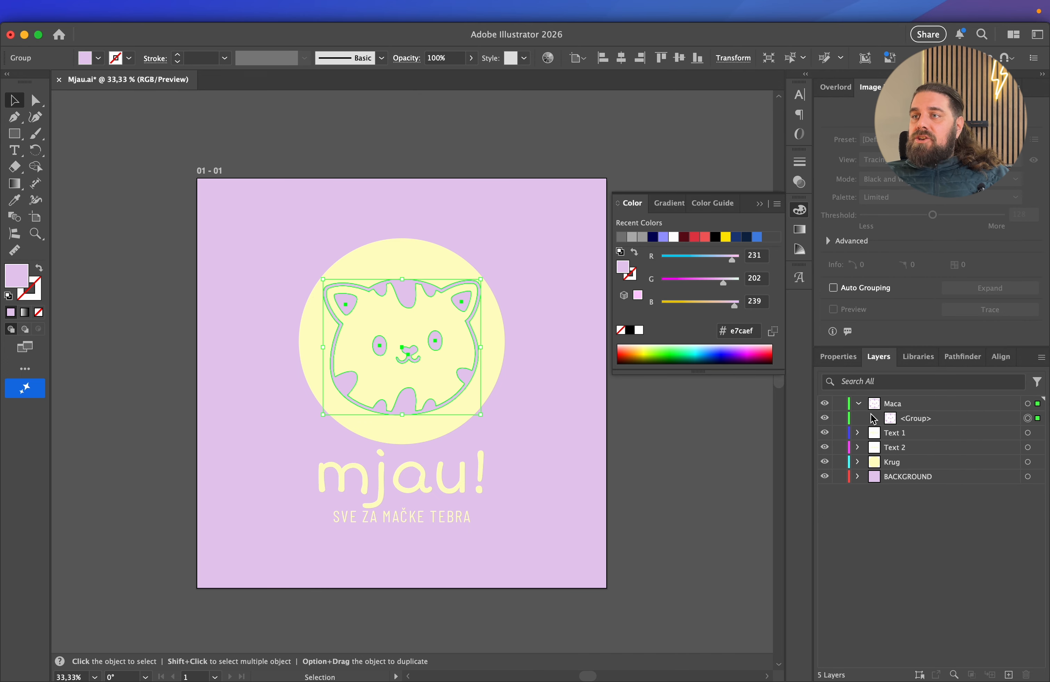
left_click(857, 404)
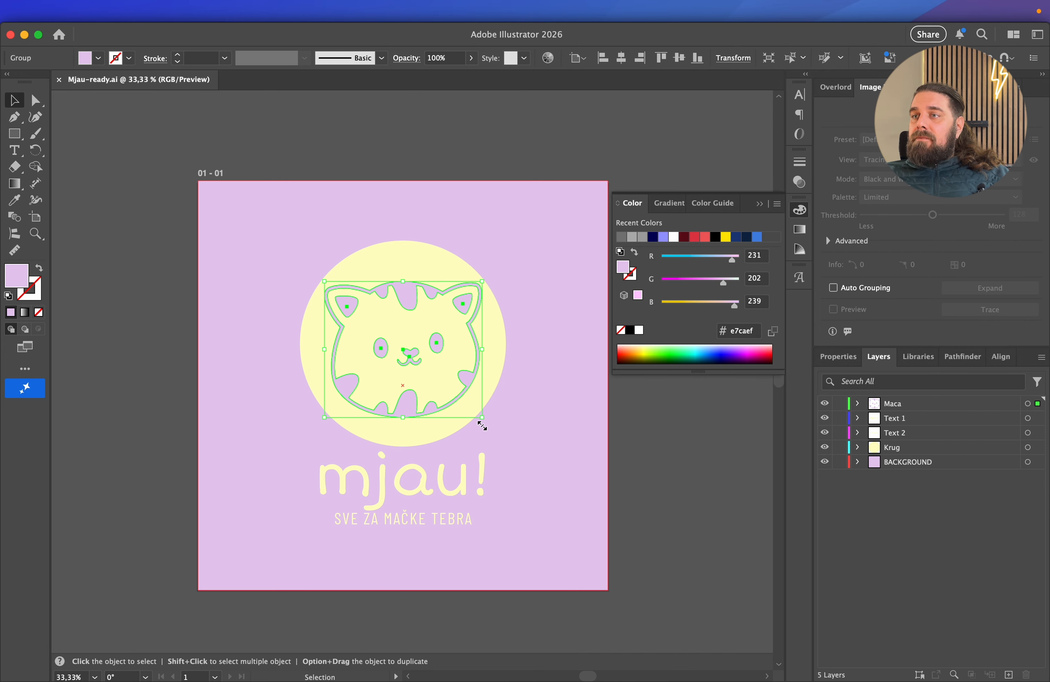
- Convert the mjau! and SVE ZA MAČKE TEBRA texts to outlines
left_click(451, 472)
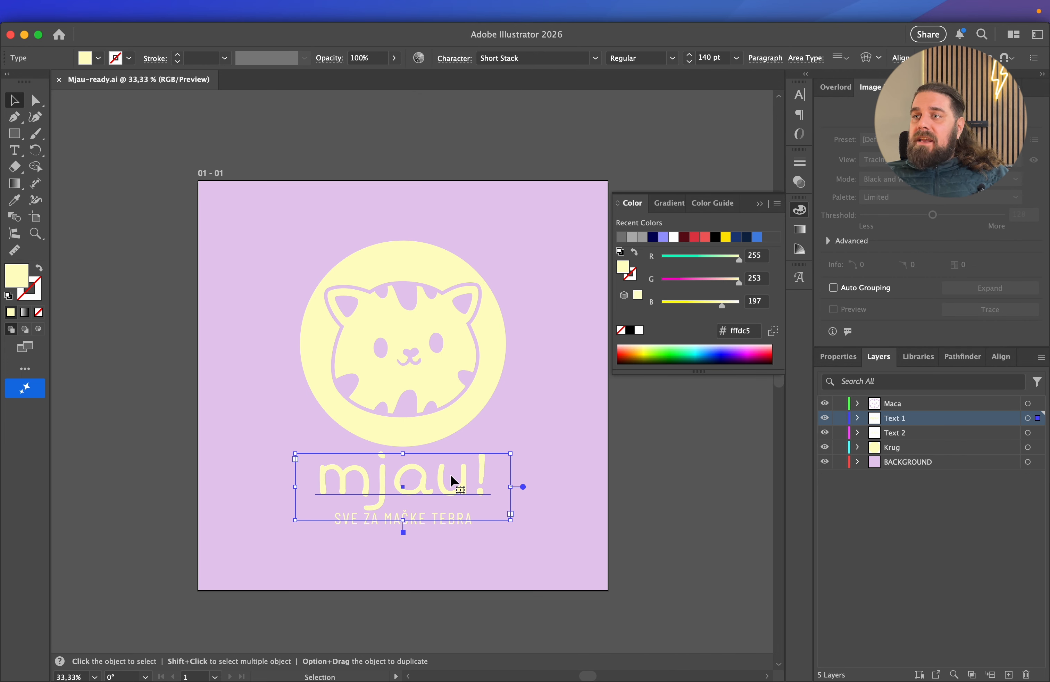
right_click(441, 484)
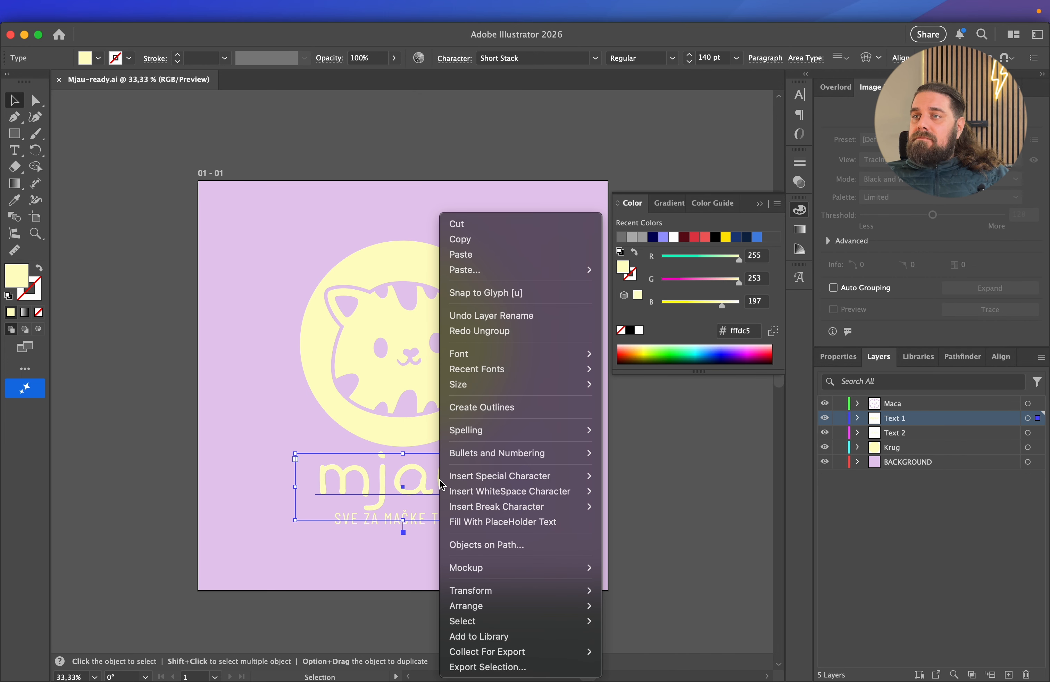
left_click(500, 416)
right_click(445, 521)
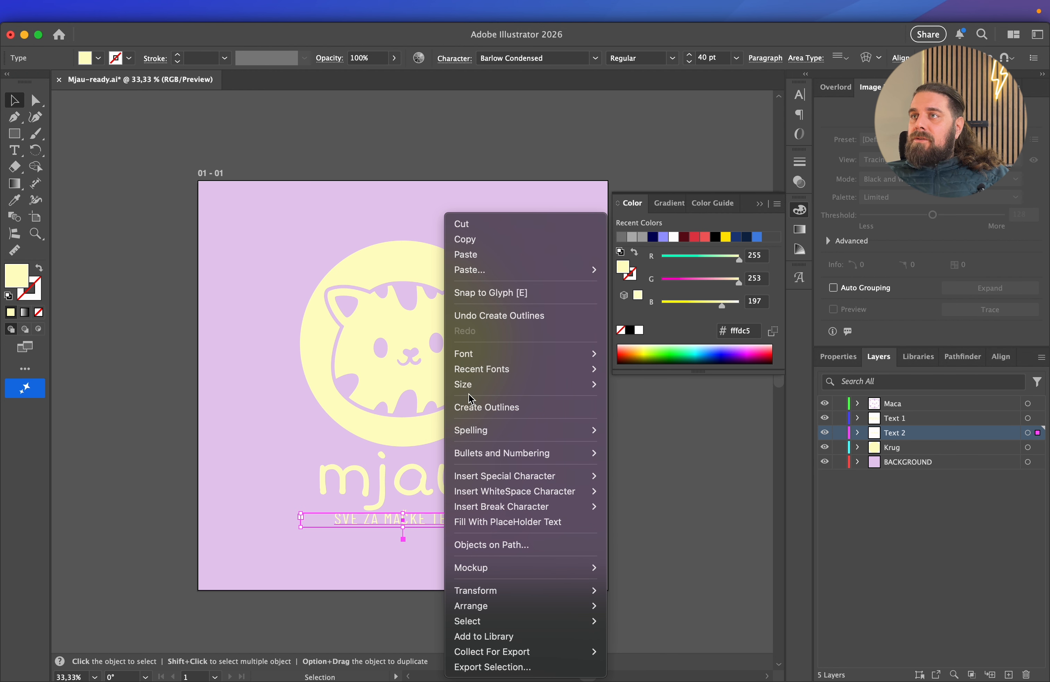
left_click(487, 405)
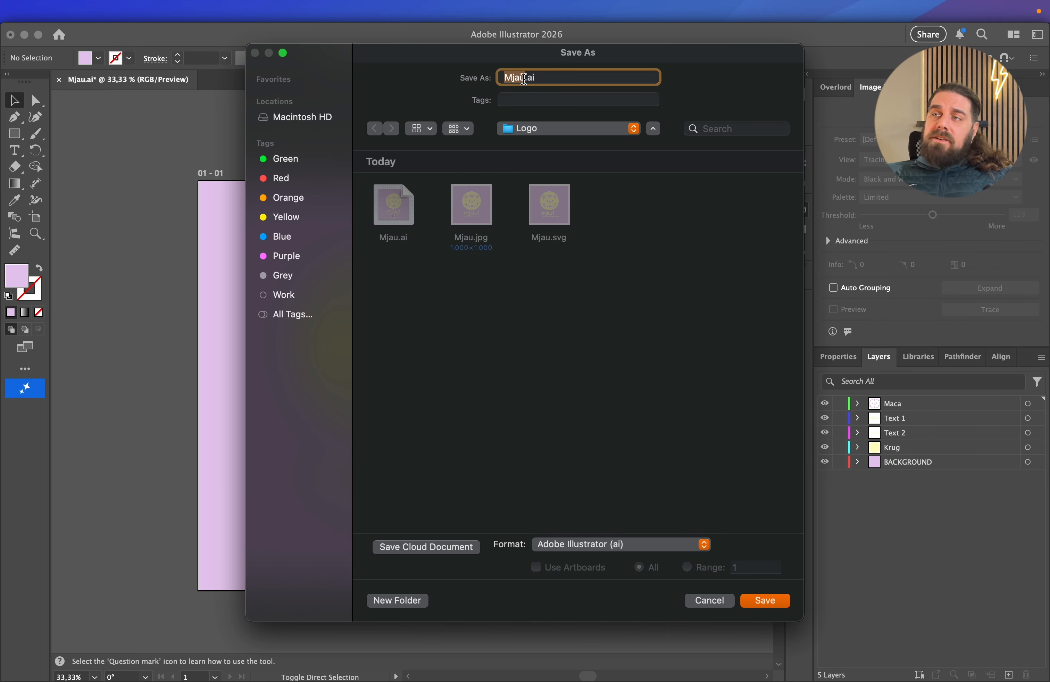
- Save the document as Mjau-ready.ai in the Logo folder, in Adobe Illustrator format with Illustrator 2020 compatibility
left_click(523, 78)
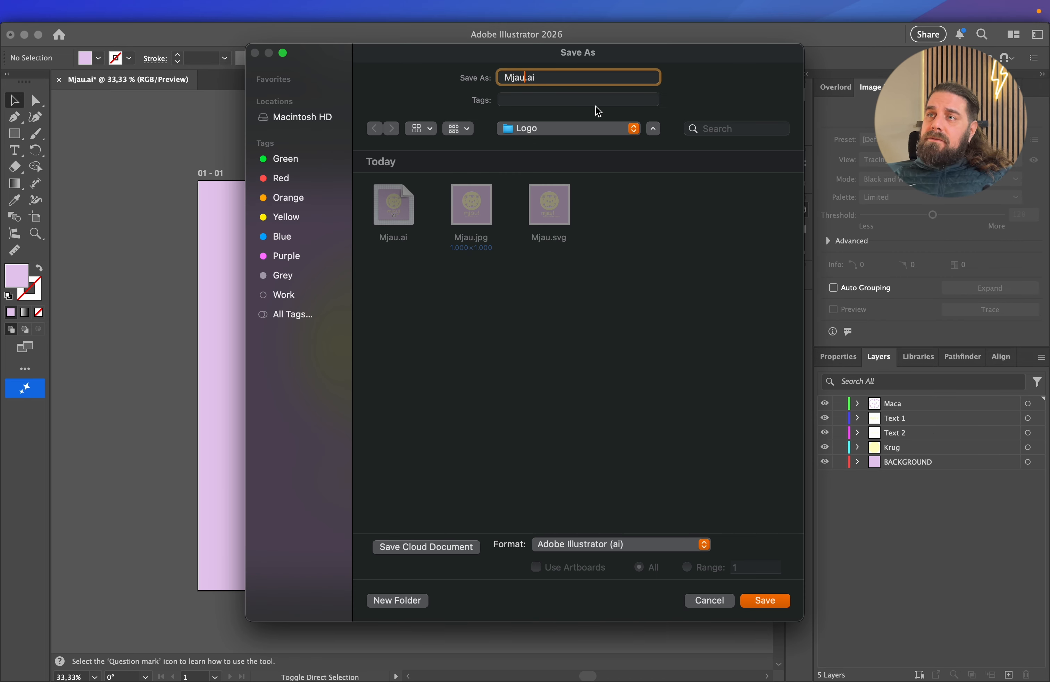
type("-ready")
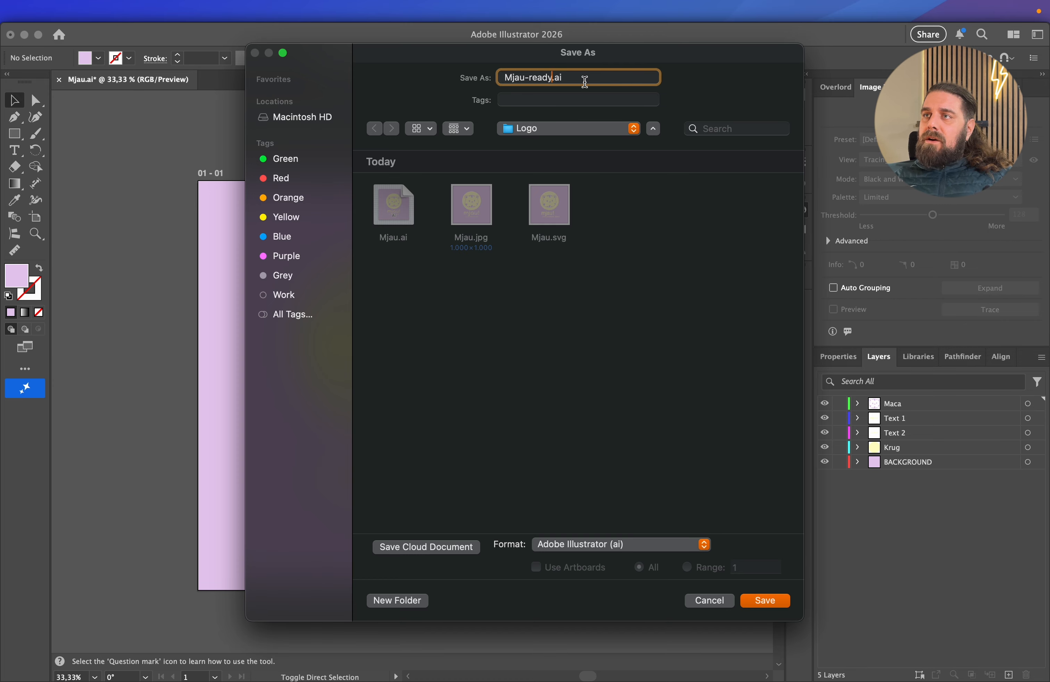
key("Return")
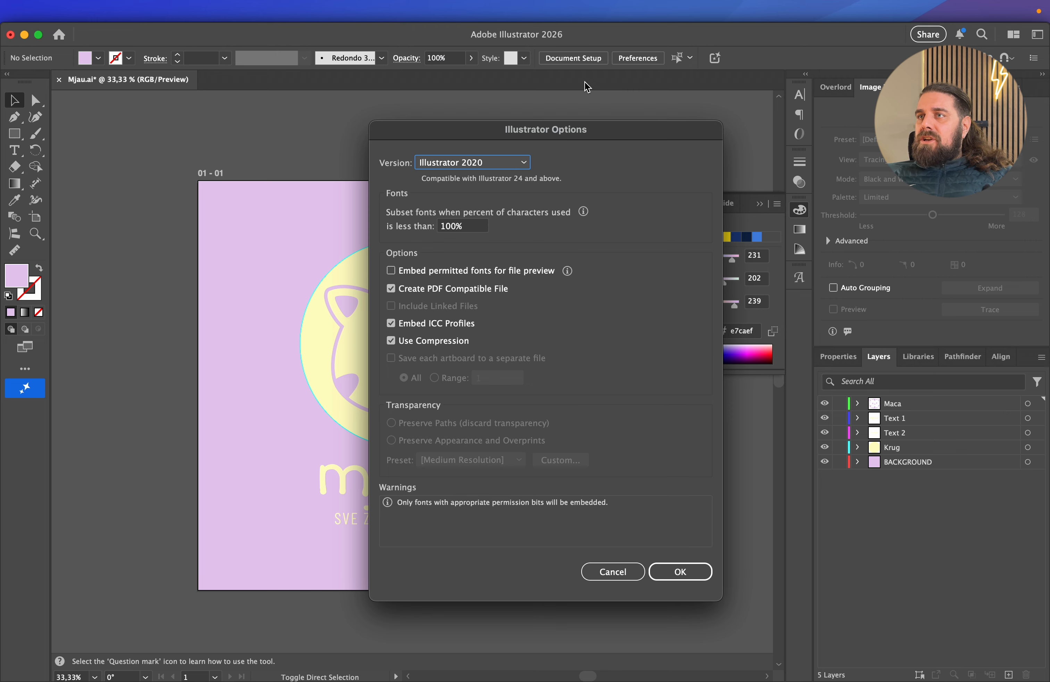
left_click(691, 576)
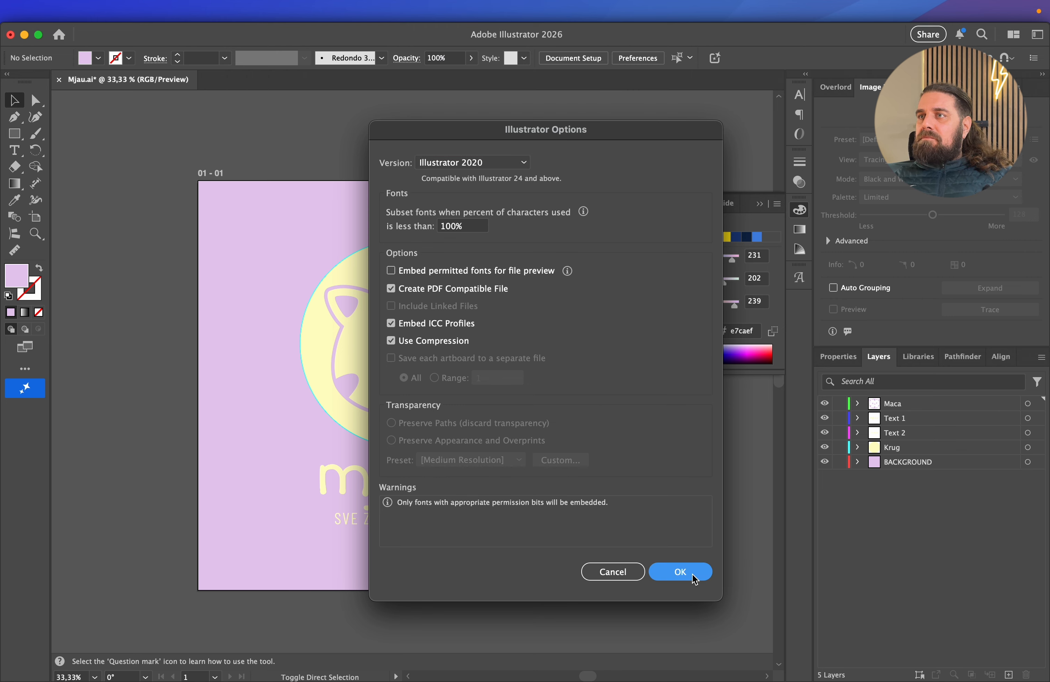
- Switch to After Effects and examine the OBJECTS and BACKGROUND layers of the Mjau composition by selecting them in turn
key("super+Tab")
left_click(596, 242)
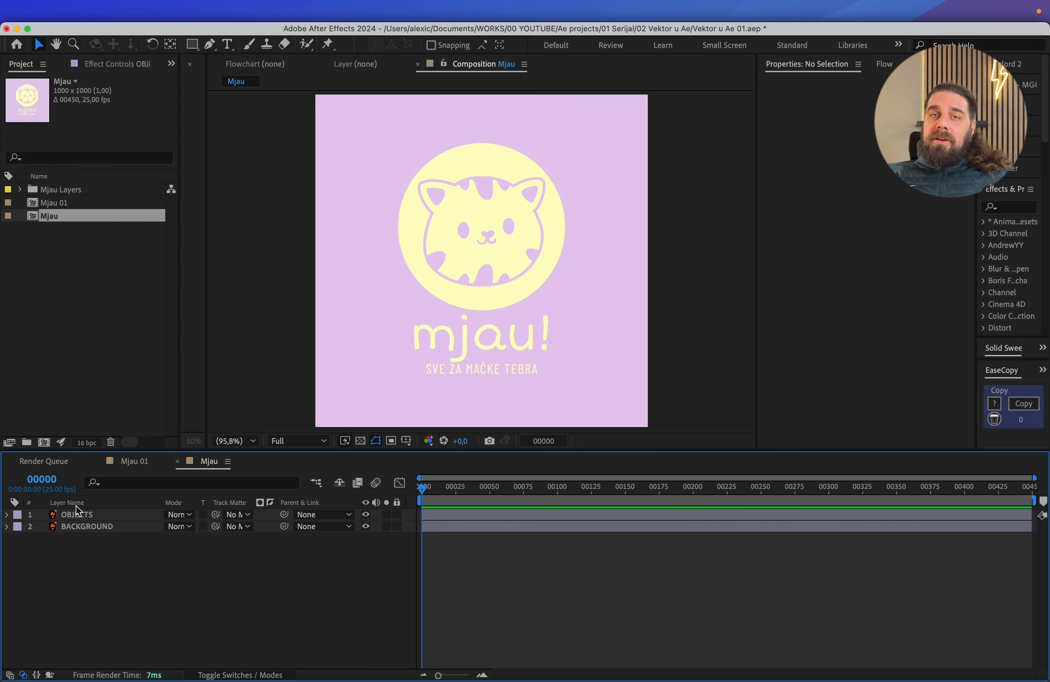
left_click(78, 514)
left_click(104, 527)
left_click(84, 514)
left_click(108, 527)
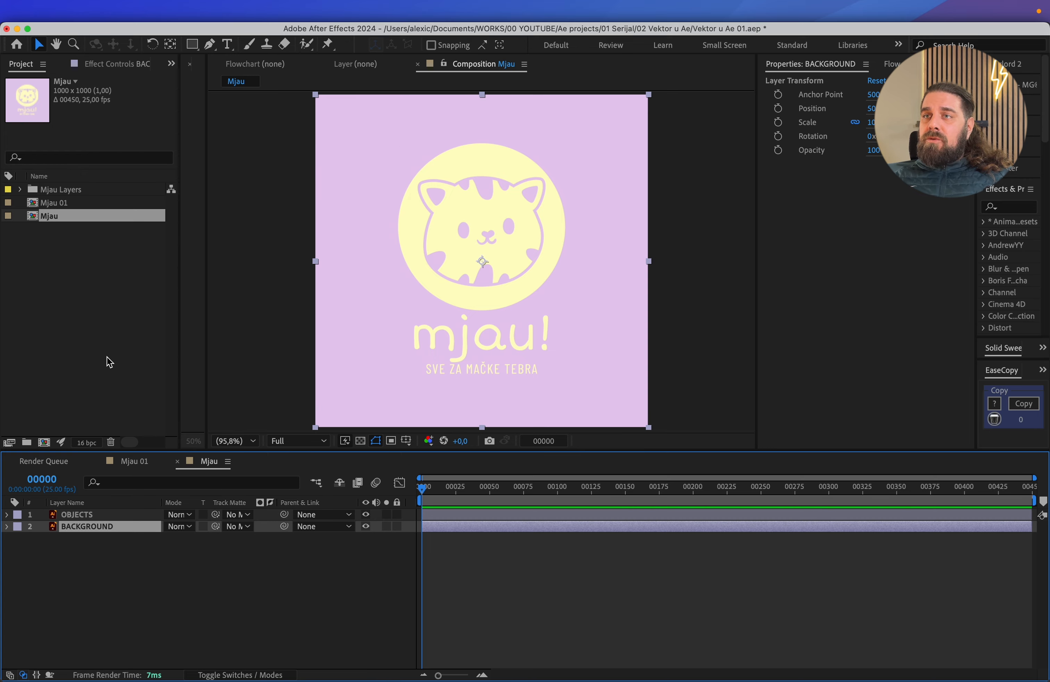
- Import Mjau-ready.ai from the Logo folder as Composition - Retain Layer Sizes
left_click(109, 362)
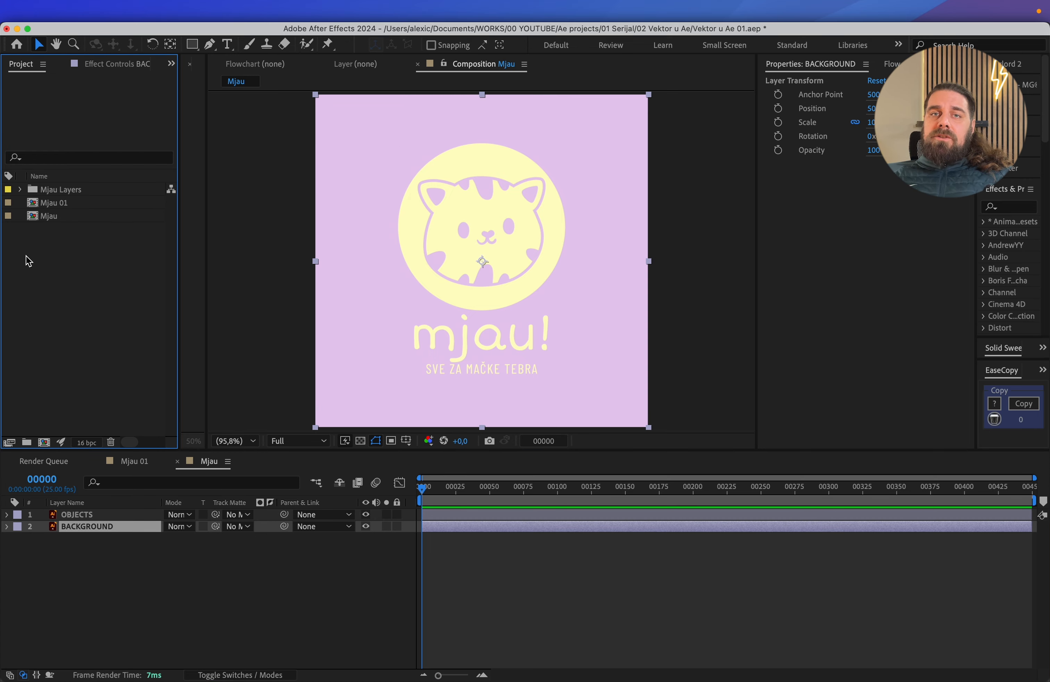
double_click(93, 280)
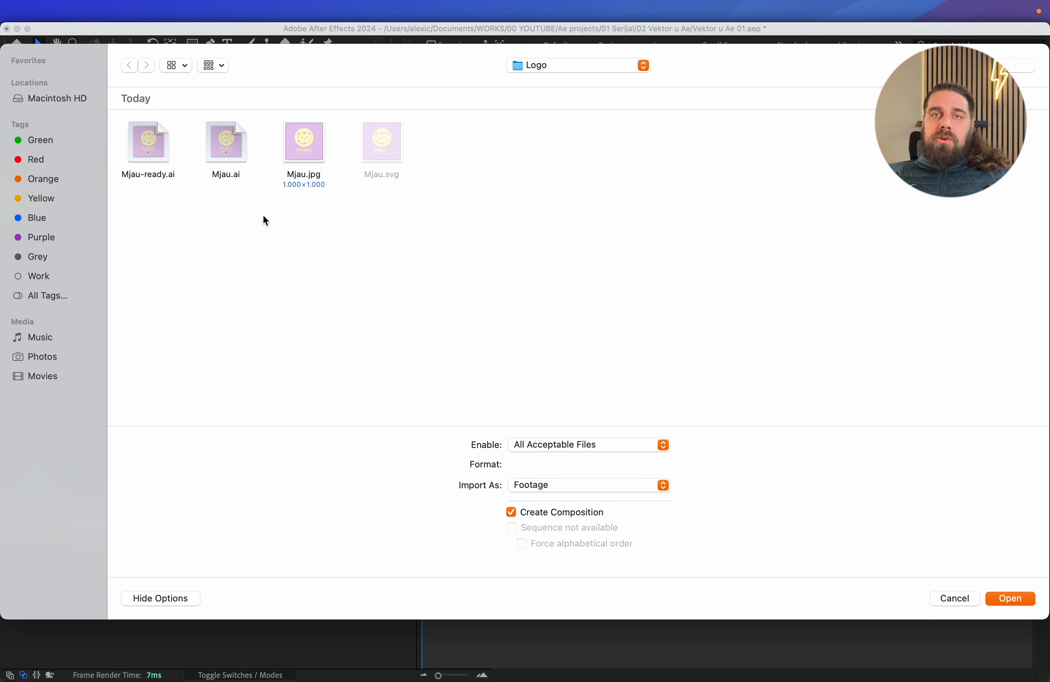
left_click(158, 160)
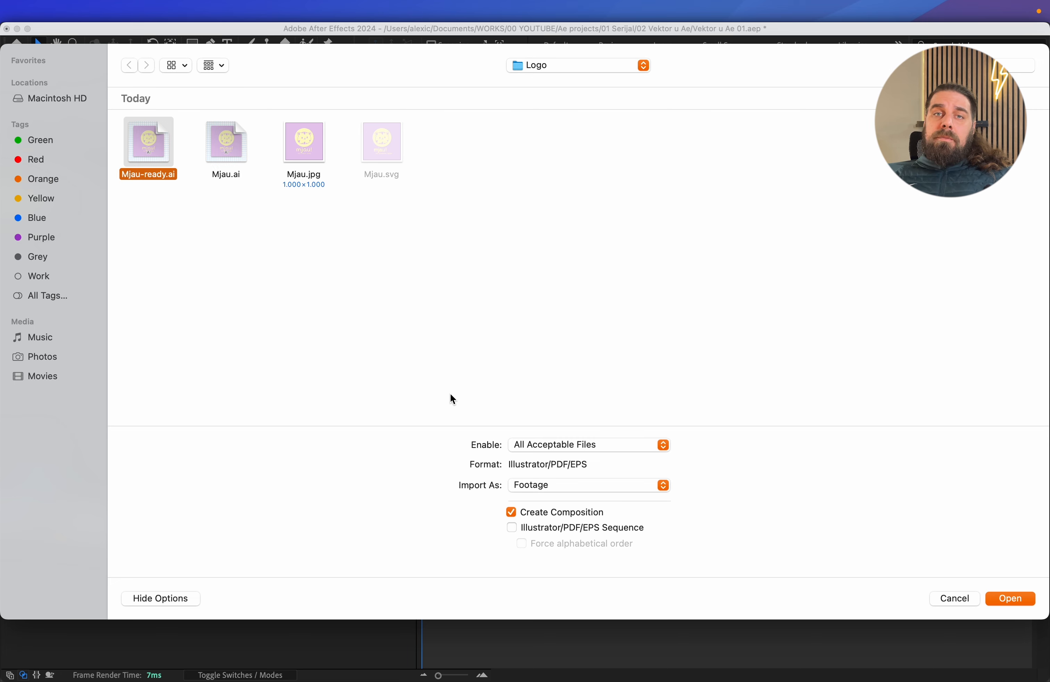
left_click(572, 487)
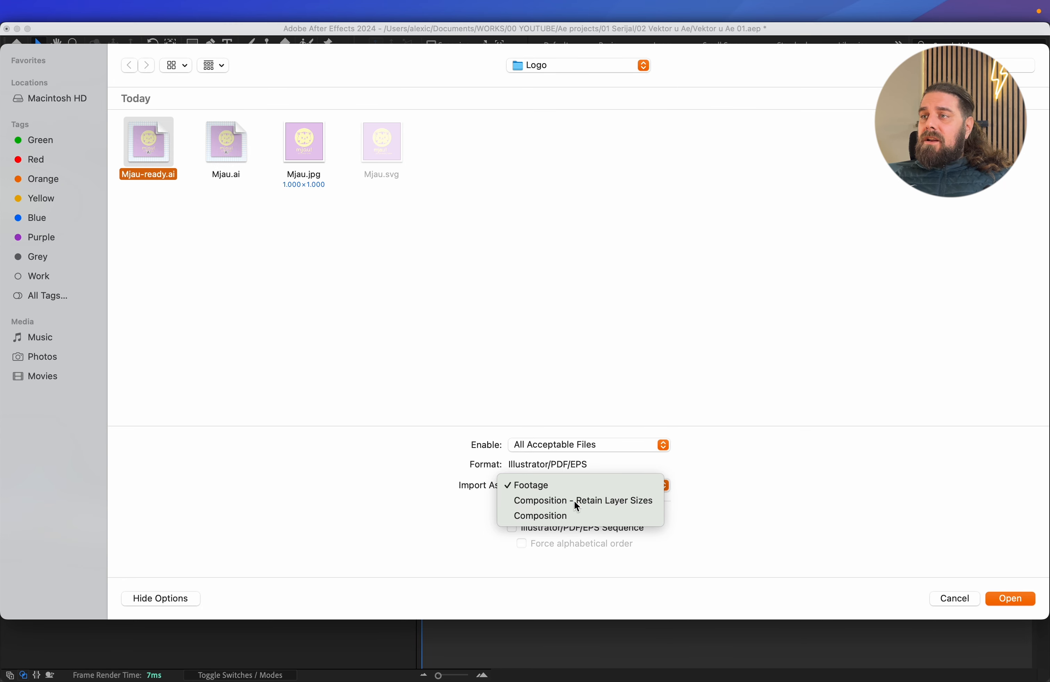
left_click(575, 501)
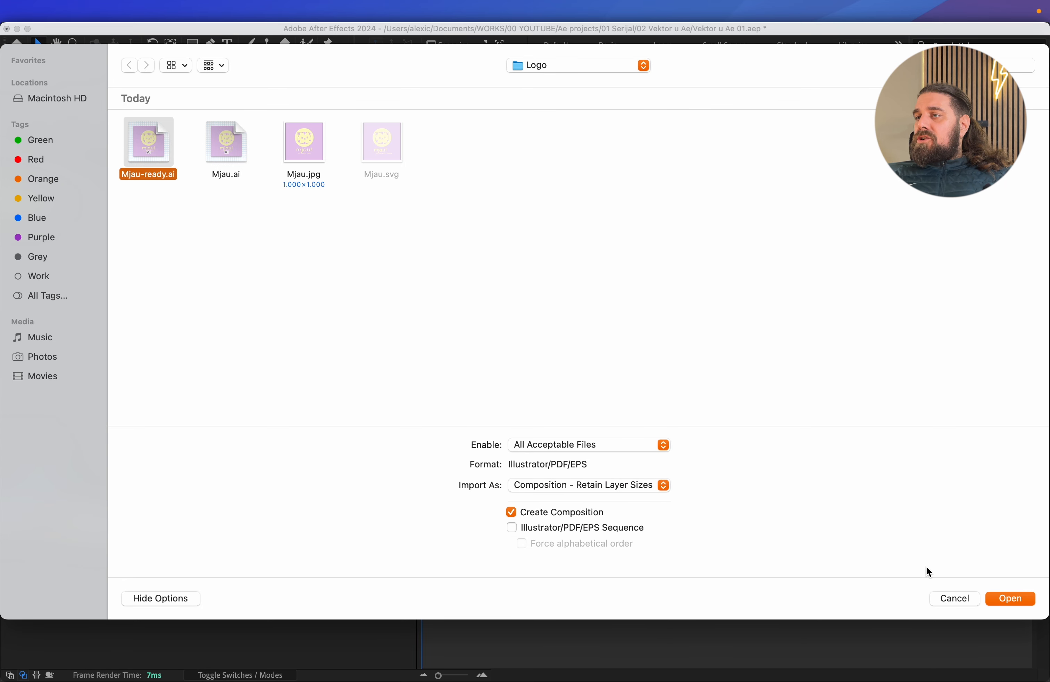
left_click(1012, 599)
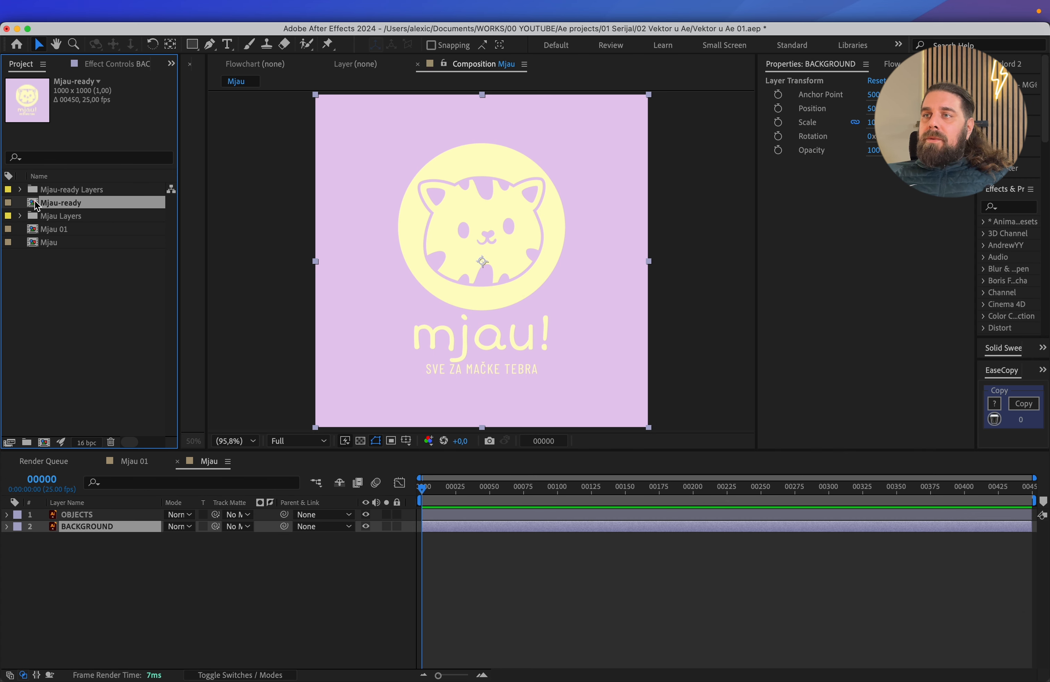
- Open the Mjau-ready composition and check each of its five layers by toggling its visibility off and on
double_click(37, 204)
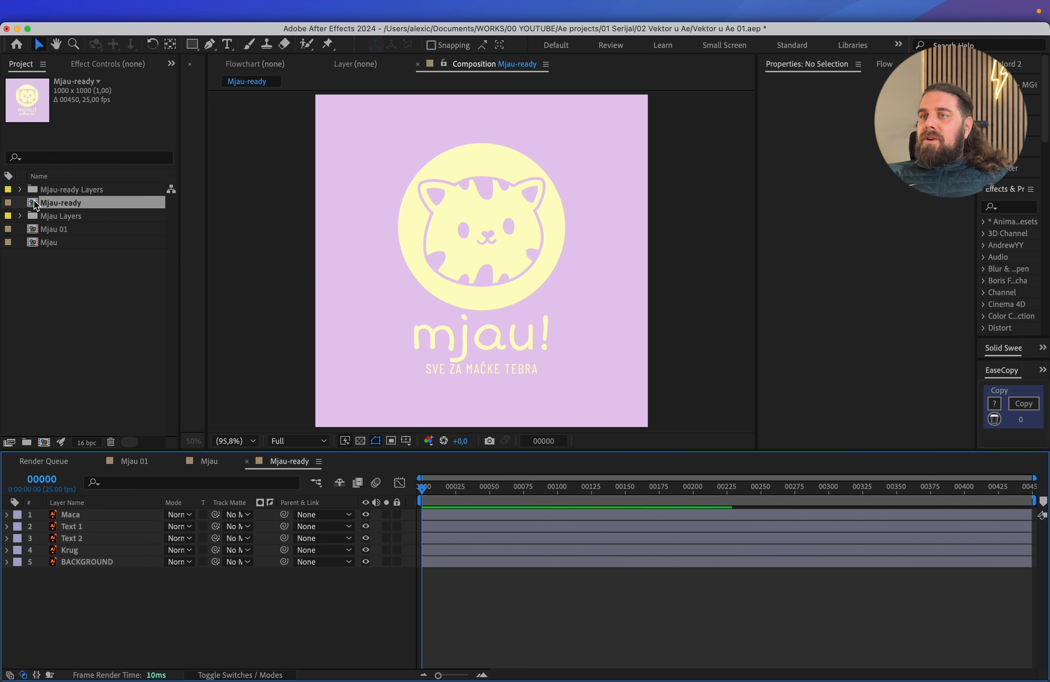
left_click(99, 565)
left_click(365, 562)
left_click(366, 563)
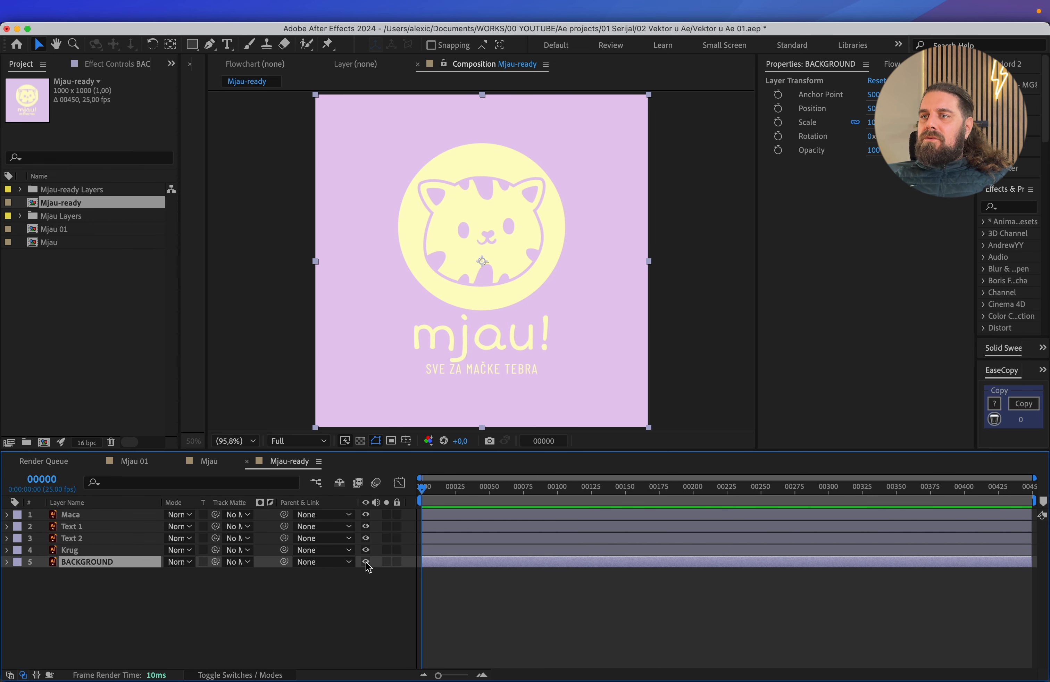
left_click(366, 551)
left_click(366, 552)
left_click(366, 552)
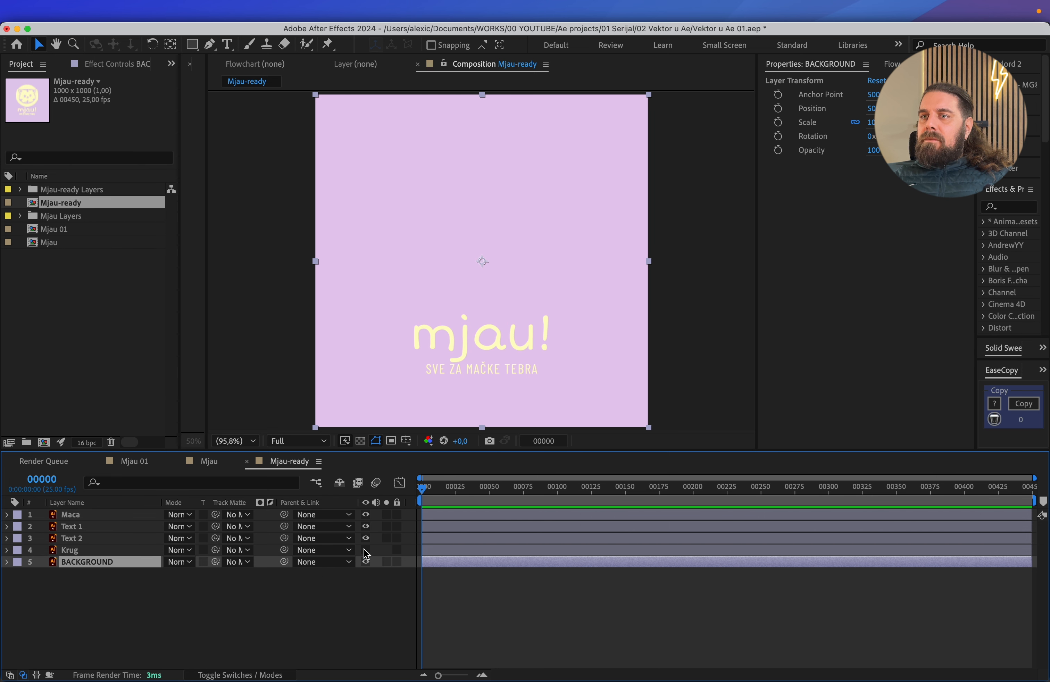
left_click(366, 551)
left_click(367, 539)
left_click(367, 539)
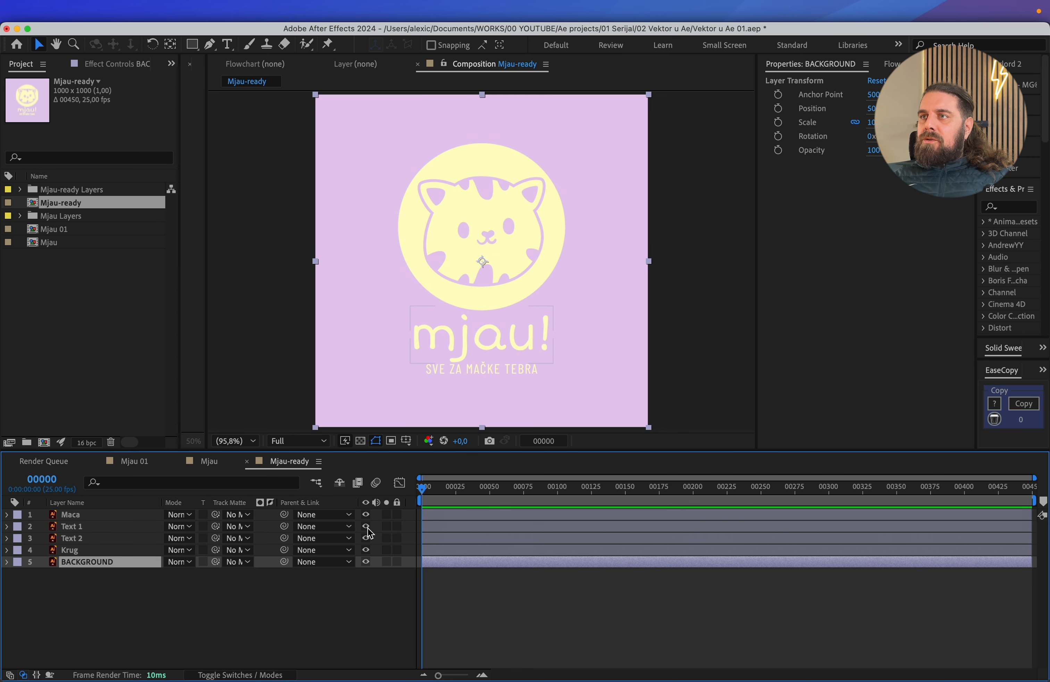
left_click(365, 526)
left_click(366, 527)
left_click(366, 515)
left_click(366, 515)
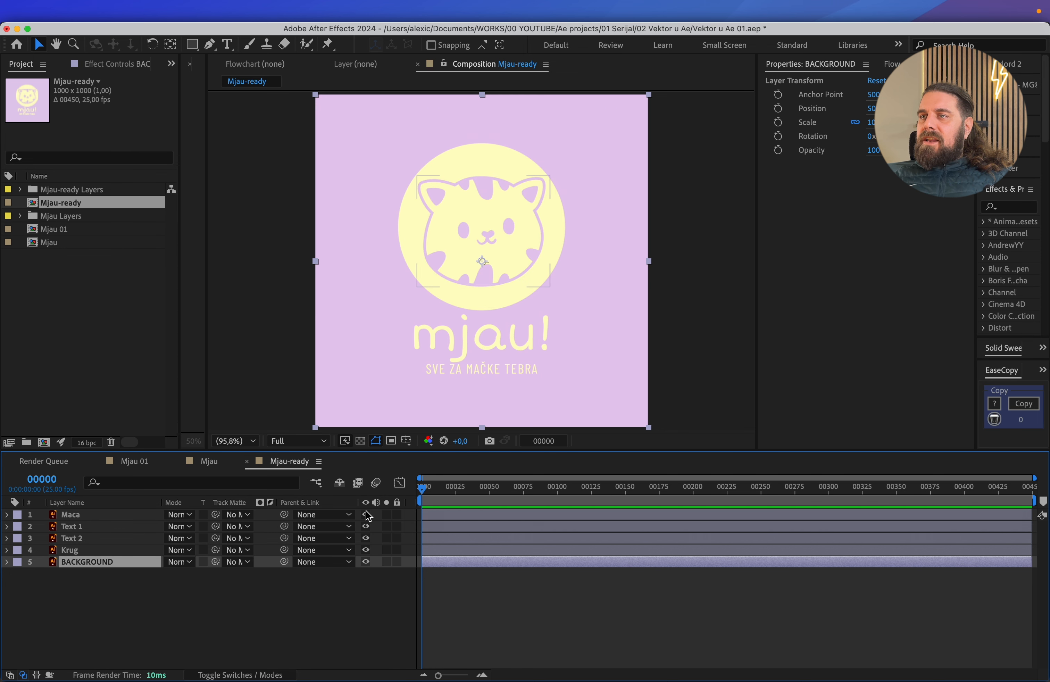
- Solo the Maca and Text 1 layers in turn to view each one alone, then turn solo off
left_click(89, 515)
left_click(387, 515)
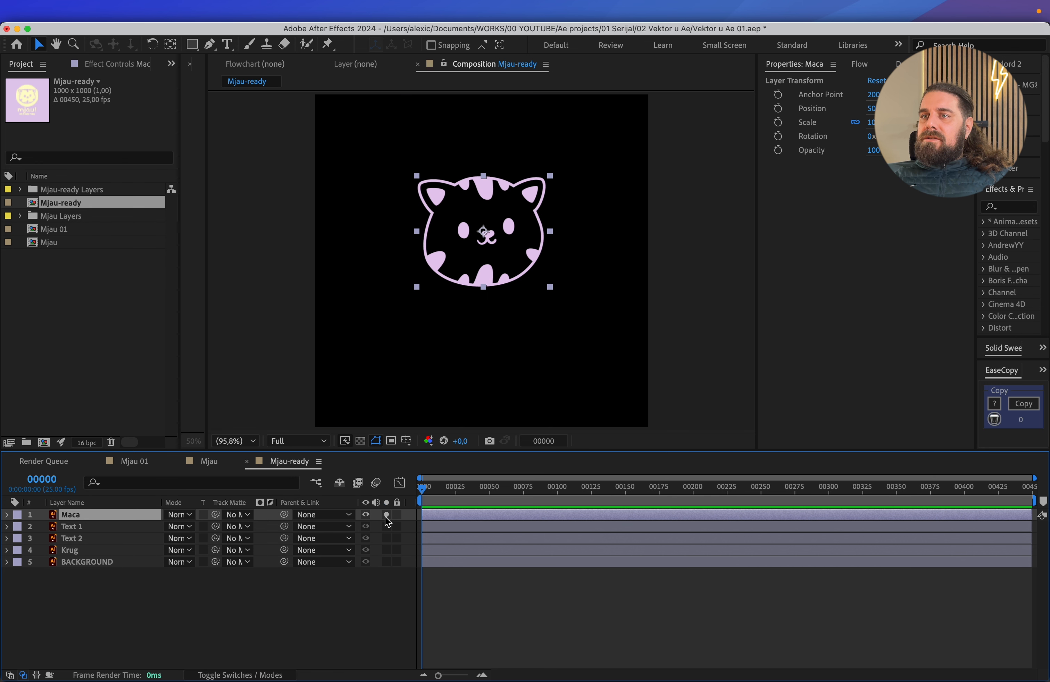
left_click(387, 527)
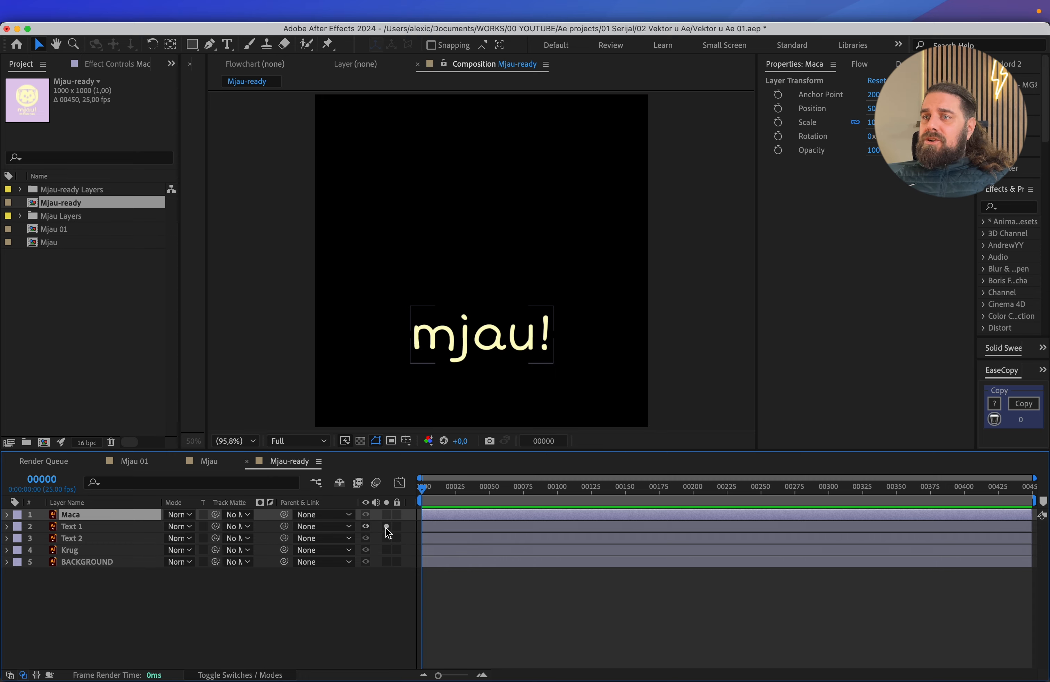
left_click(387, 527)
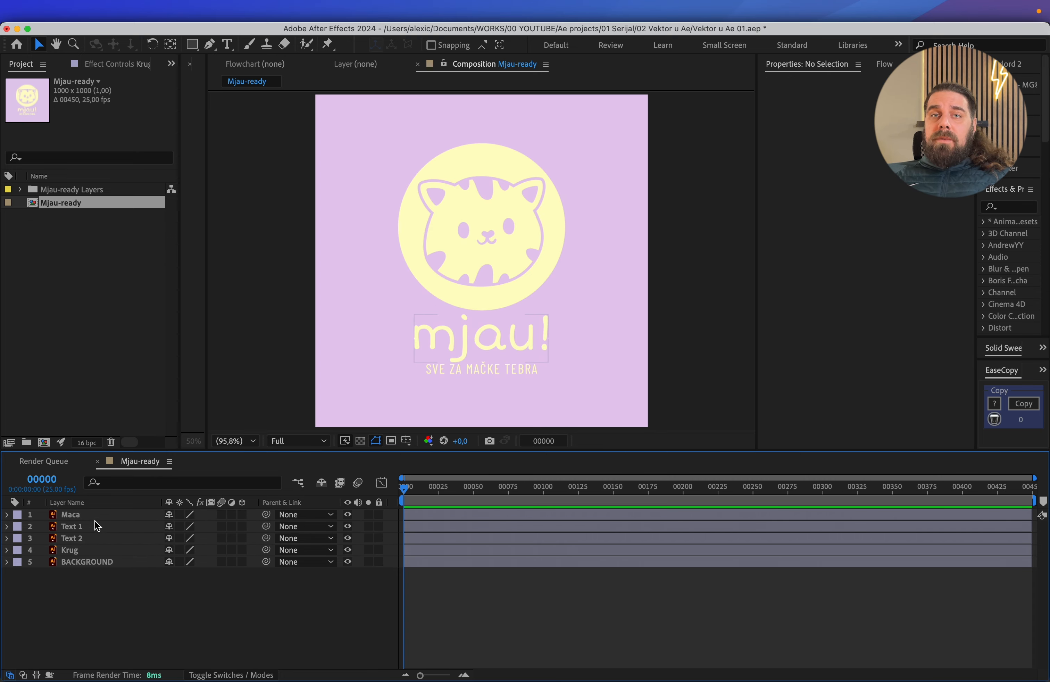
- Parent the Maca layer to the Krug layer
left_click(95, 517)
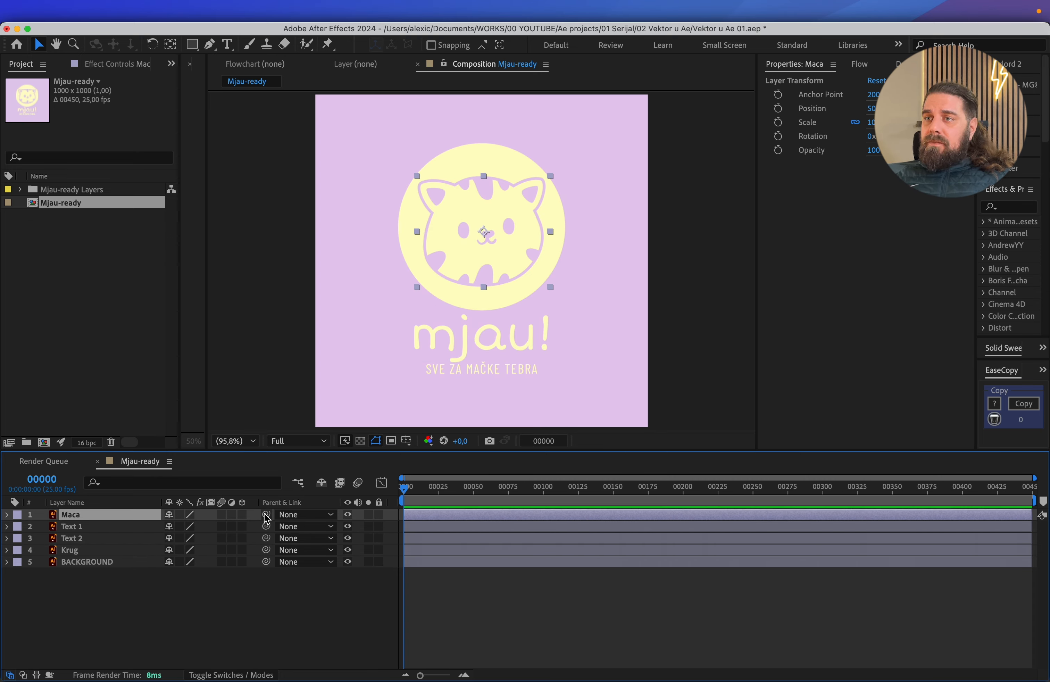
left_click_drag(266, 516, 99, 552)
- Set the Krug layer's scale to 1000% and shift it up and to the left to frame the cat's nose
left_click(91, 551)
key("s")
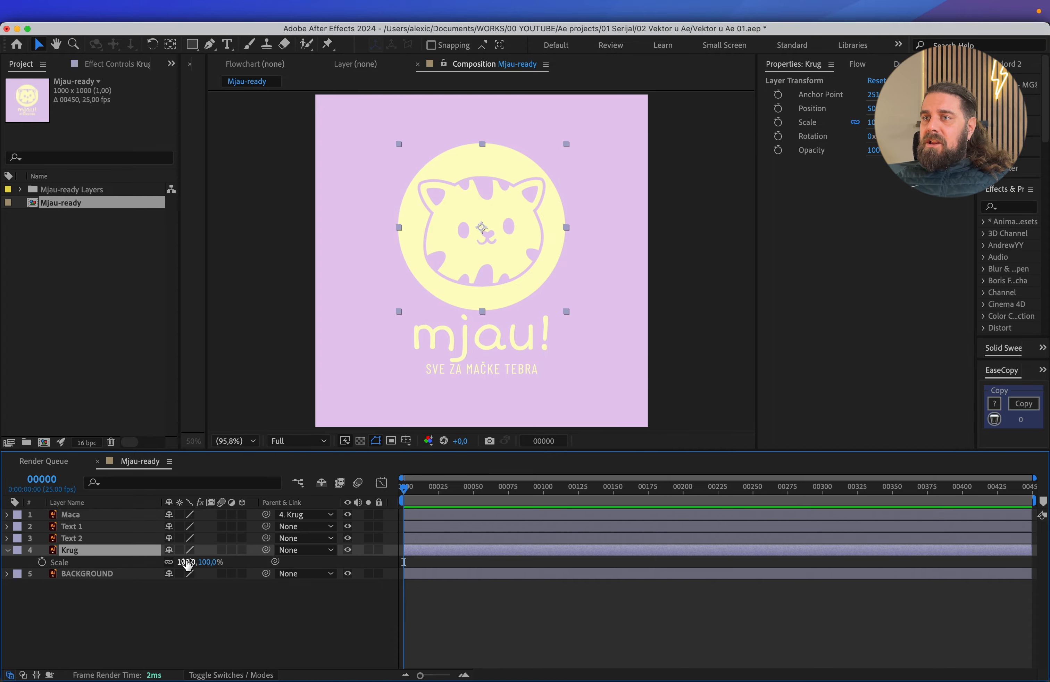
left_click(186, 562)
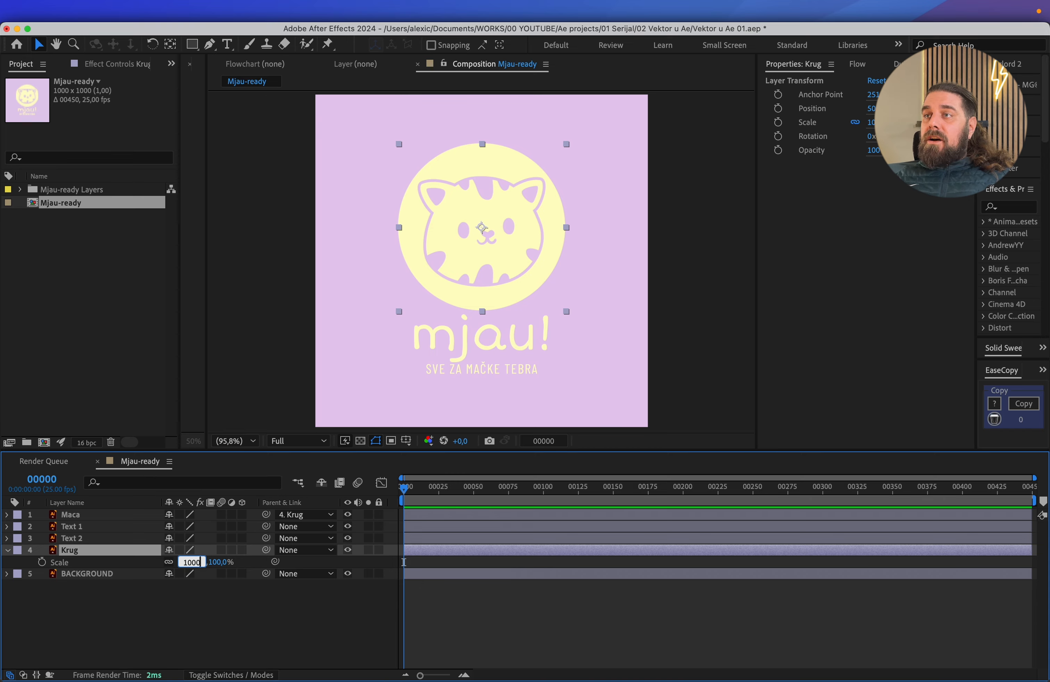
type("1000")
key("Return")
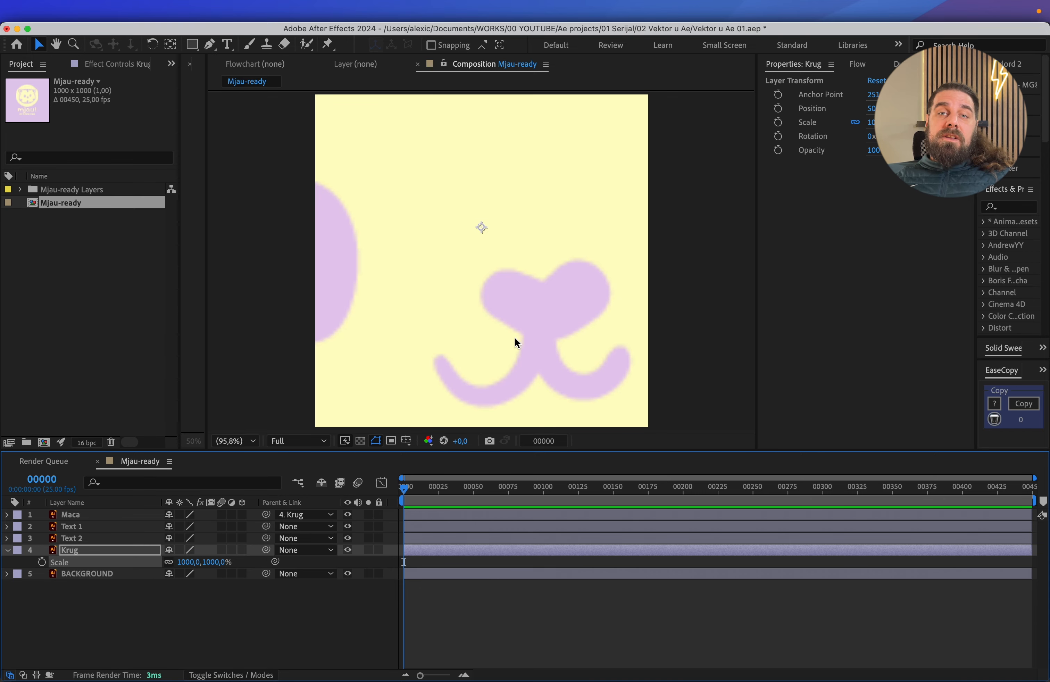
left_click_drag(515, 339, 471, 288)
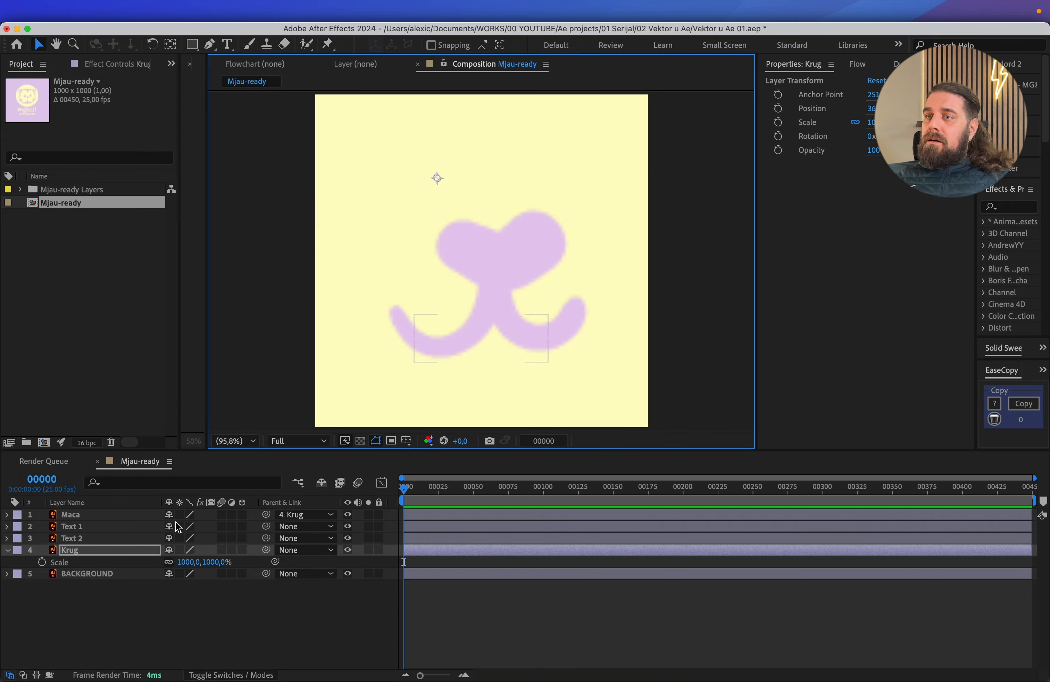
left_click(217, 620)
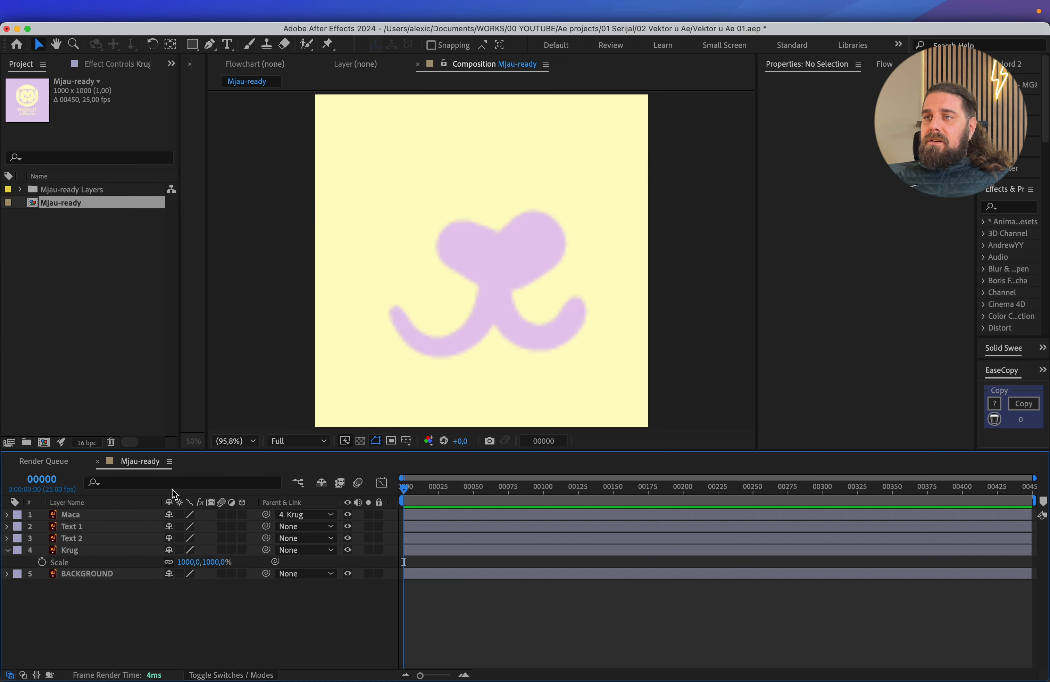
- Enable Continuously Rasterize on all five layers, switching it off and on again to compare edge sharpness
left_click(247, 674)
left_click(246, 673)
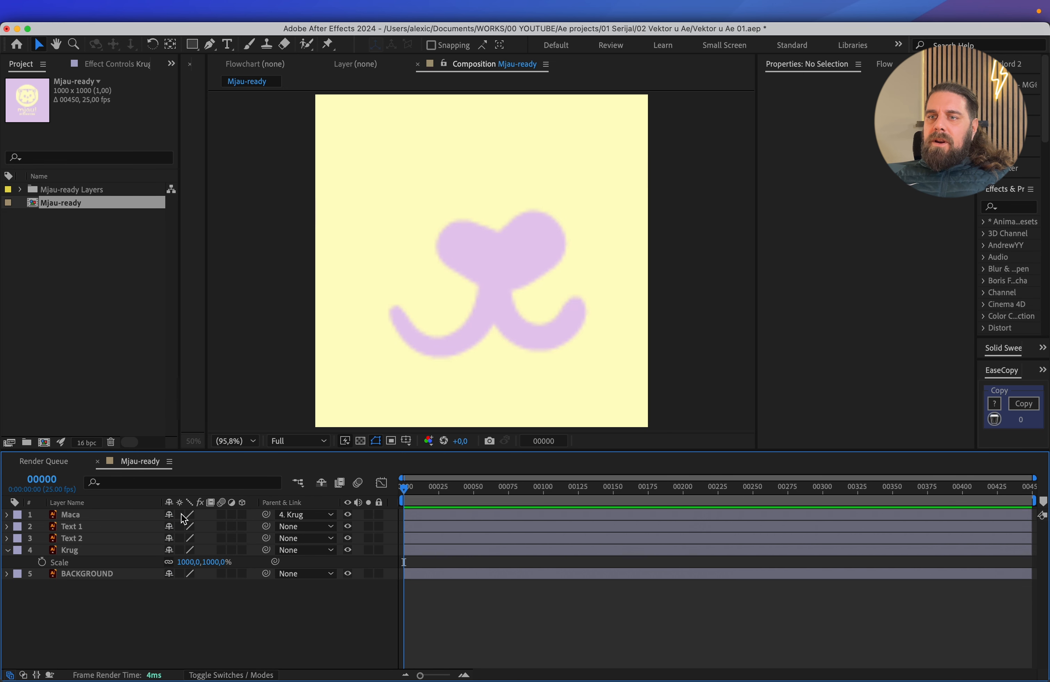
left_click_drag(181, 514, 179, 576)
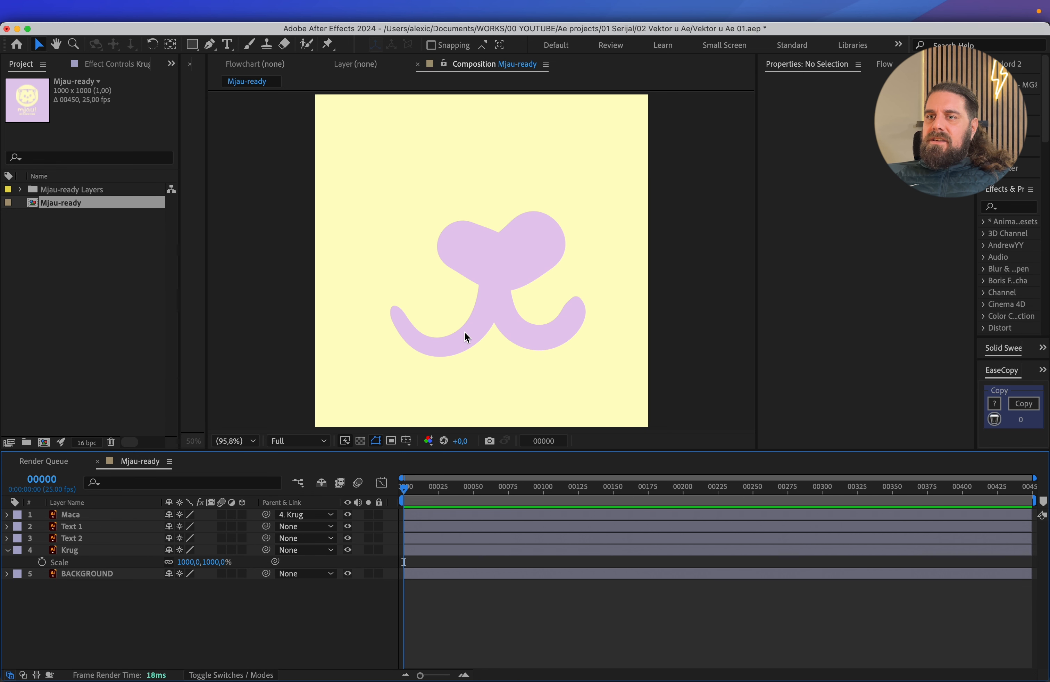
left_click_drag(180, 515, 187, 589)
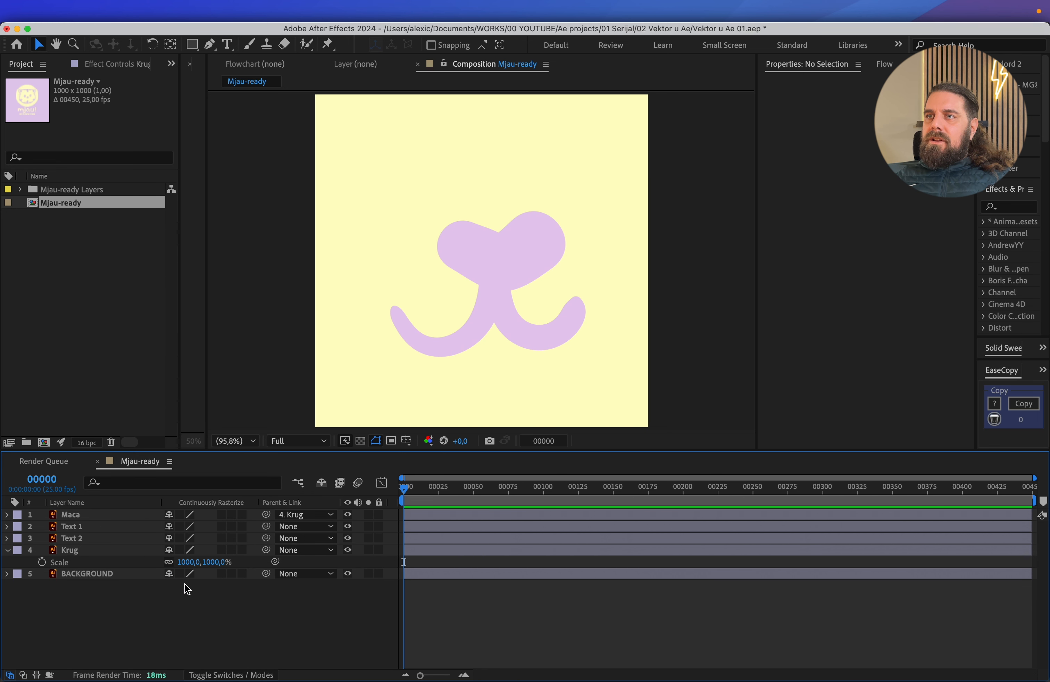
left_click(180, 515)
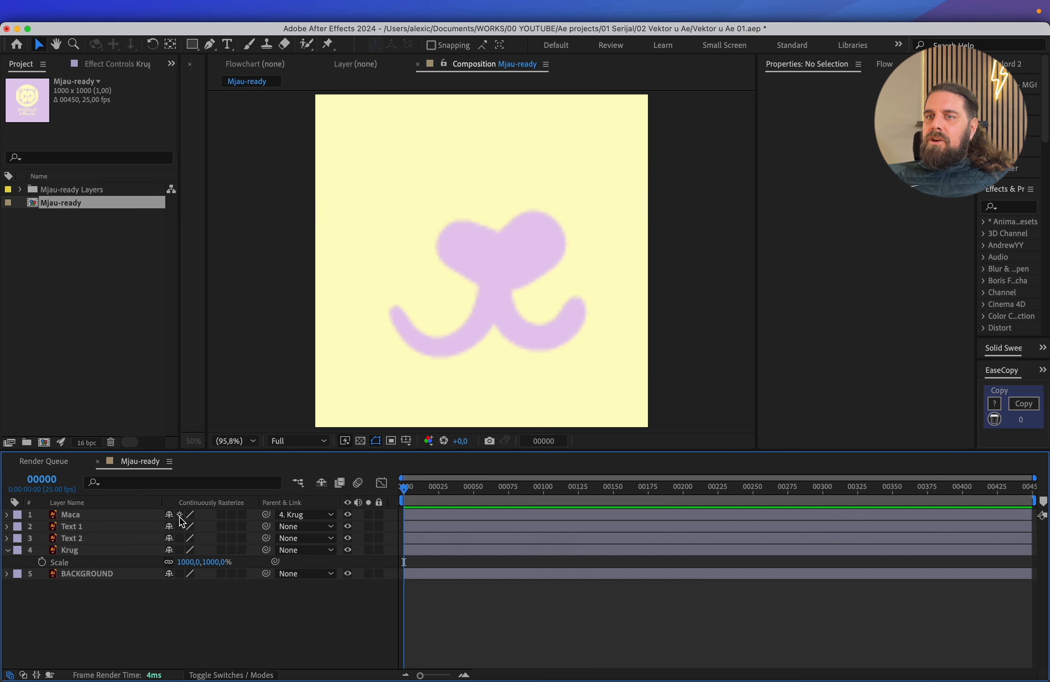
left_click_drag(180, 523, 183, 594)
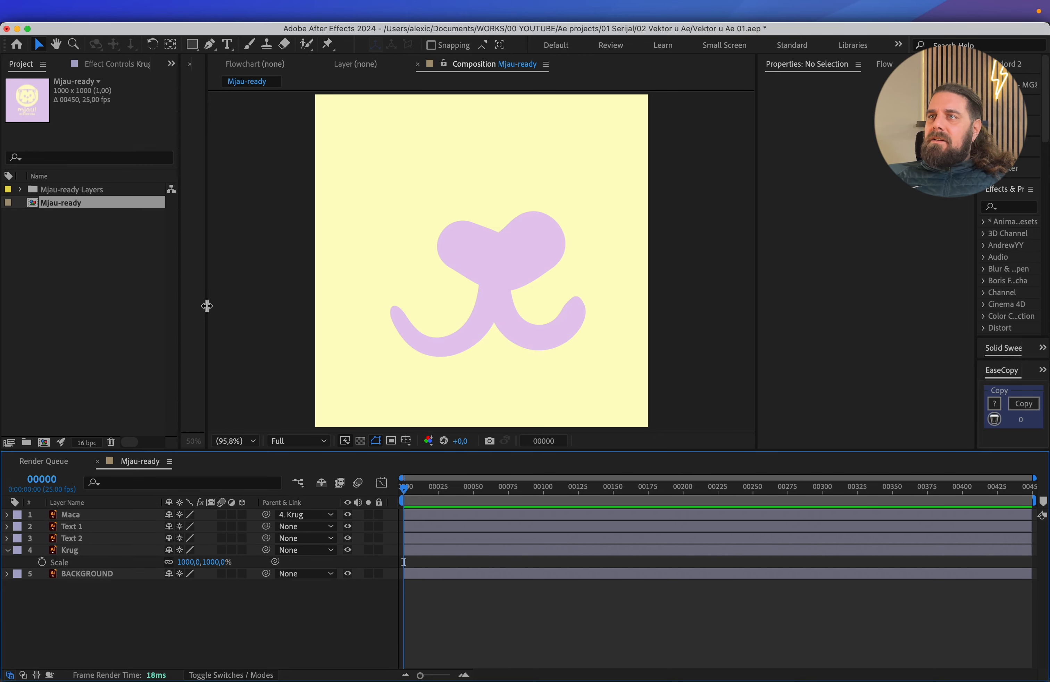
left_click(110, 526)
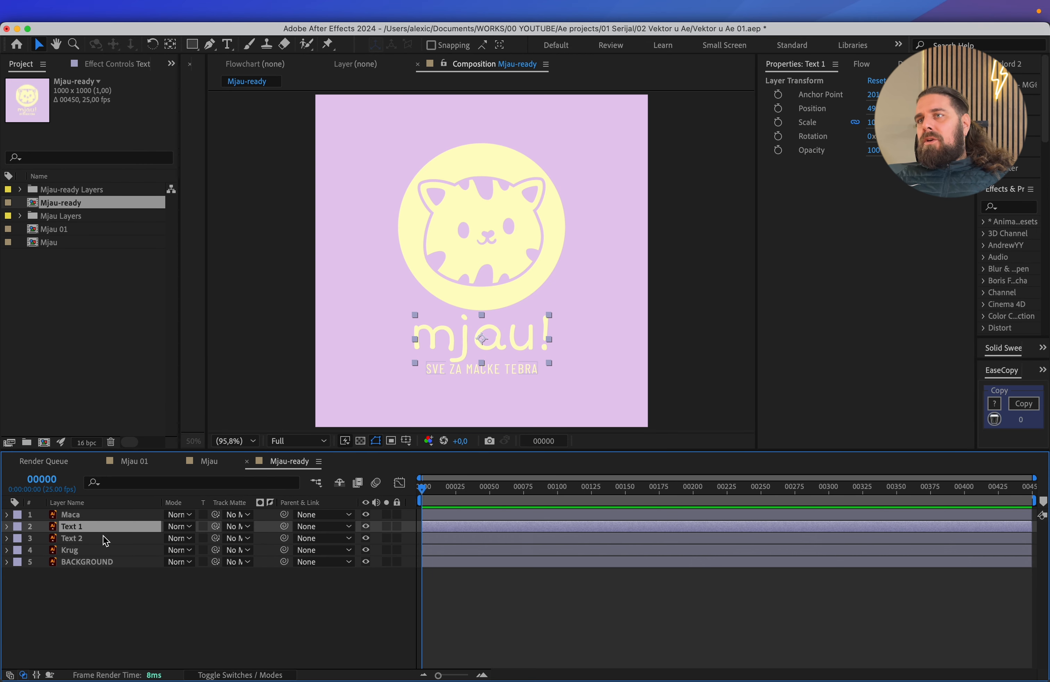
left_click(104, 515)
left_click(108, 550, "shift")
key("super+shift+a")
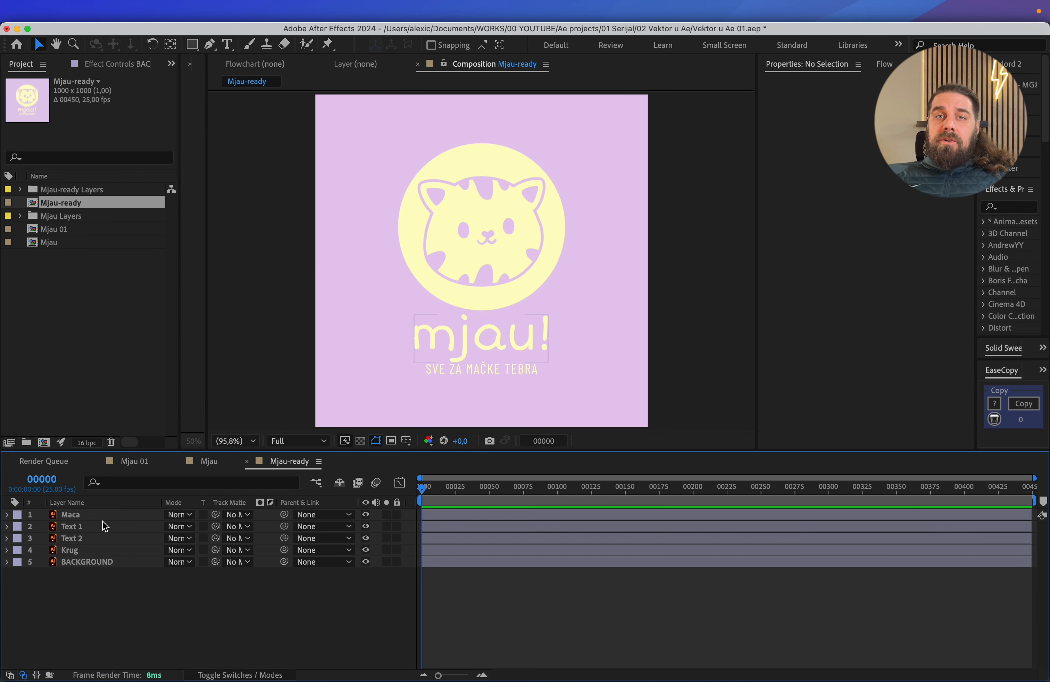
left_click(105, 527)
left_click(106, 515)
left_click(108, 550, "shift")
left_click(105, 562, "shift")
key("super+shift+a")
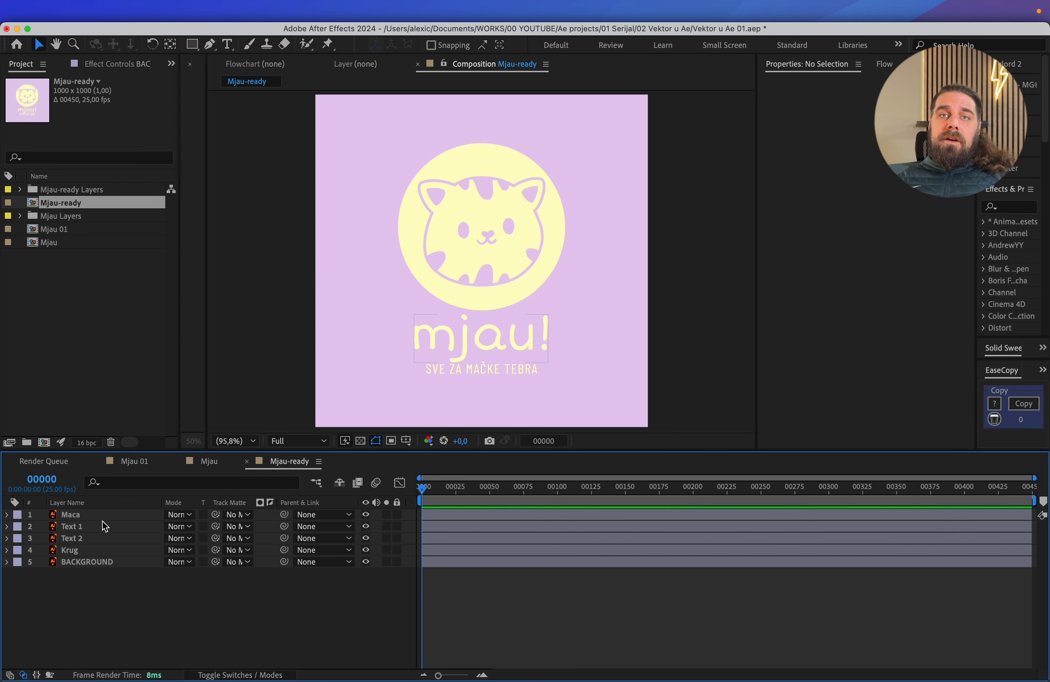
left_click(105, 527)
left_click(106, 515)
left_click(108, 550, "shift")
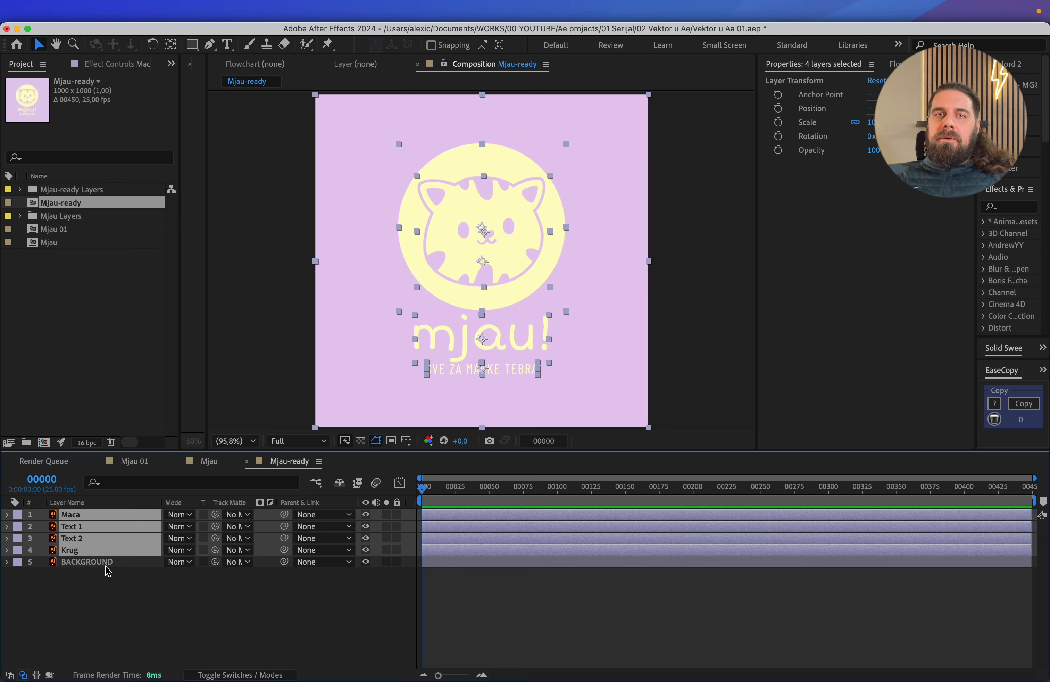
left_click(108, 571)
- Create shape layers from all five vector layers and move the resulting Outlines layers above the originals in the layer stack
left_click(105, 527)
left_click(105, 514)
left_click(108, 550, "shift")
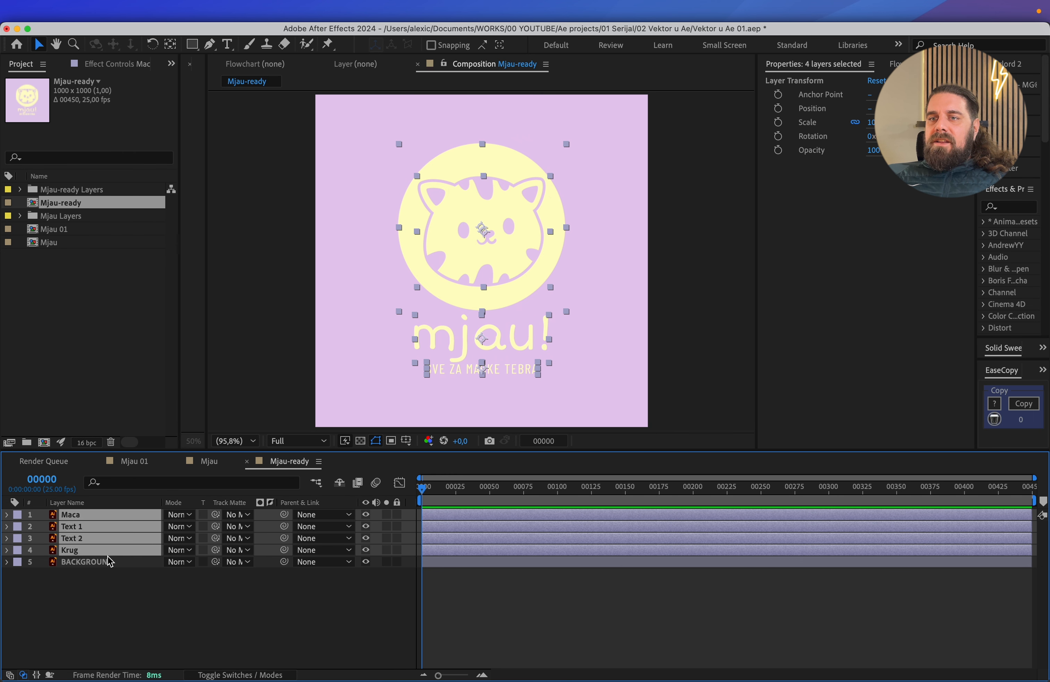
left_click(106, 563, "shift")
right_click(106, 539)
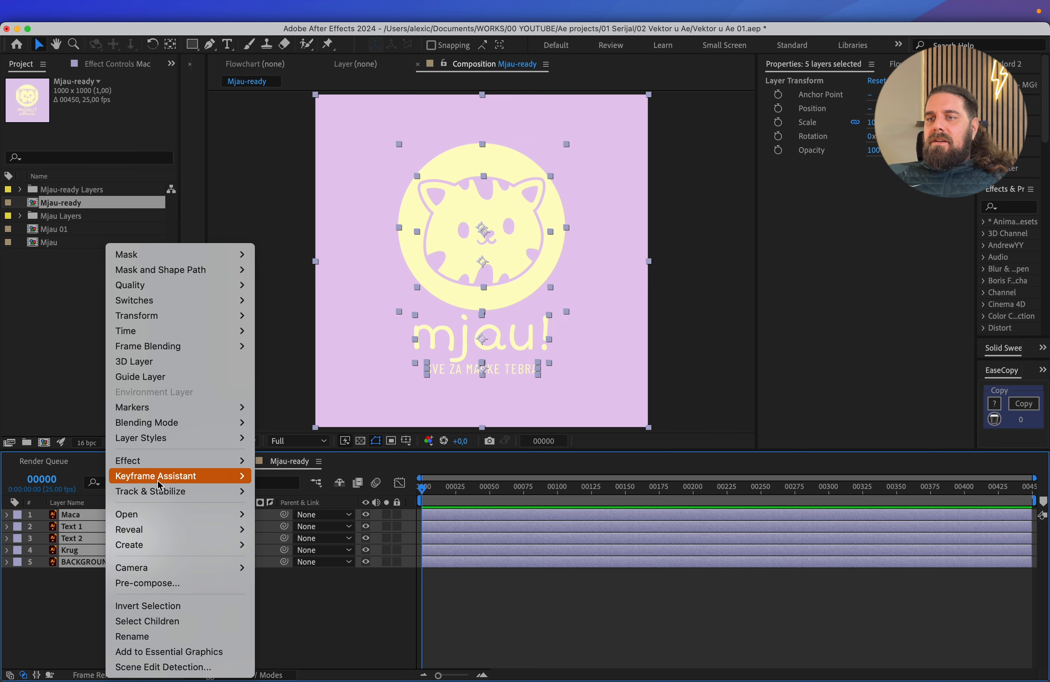
mouse_move(186, 545)
left_click(347, 591)
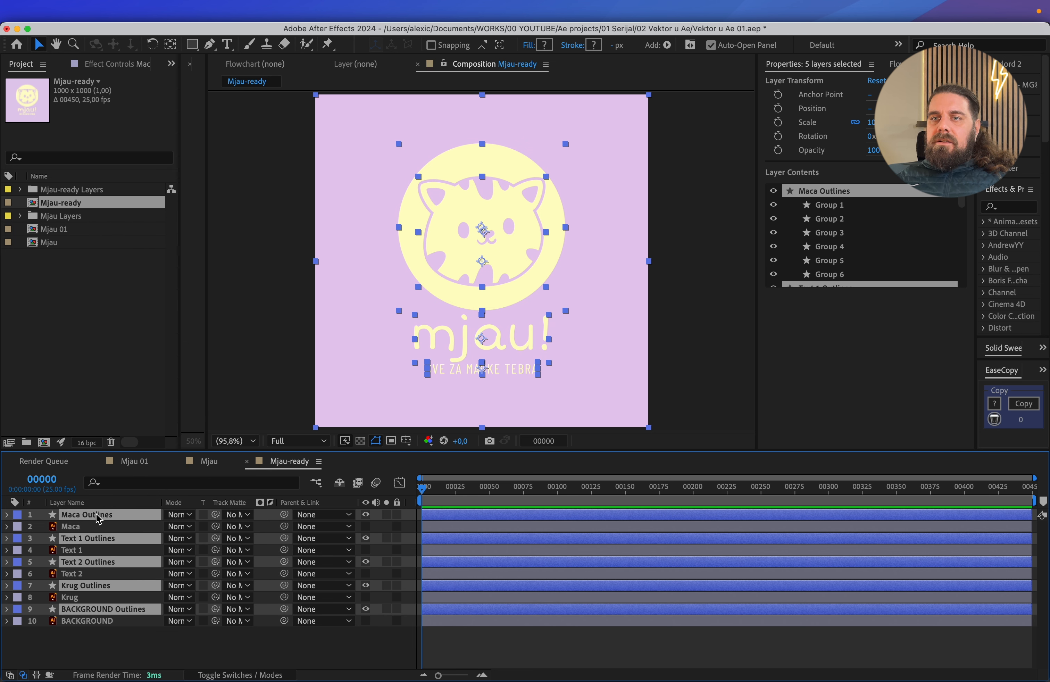
left_click_drag(94, 517, 94, 524)
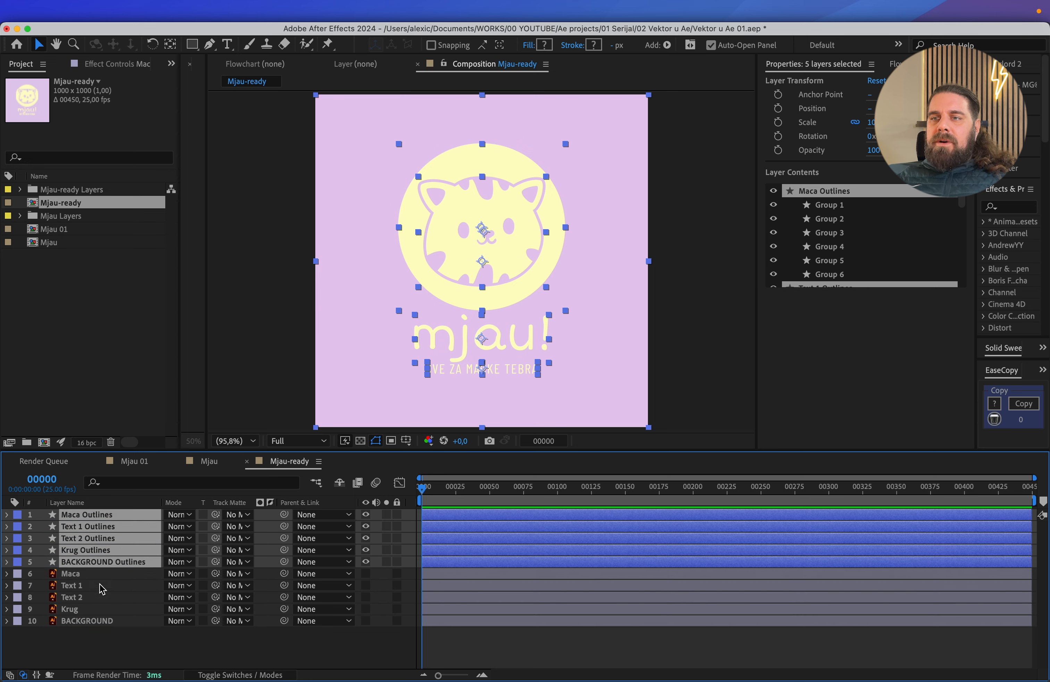
- Mark the original Maca, Text 1, Text 2, Krug and BACKGROUND layers as shy and hide shy layers in the timeline
left_click(100, 577)
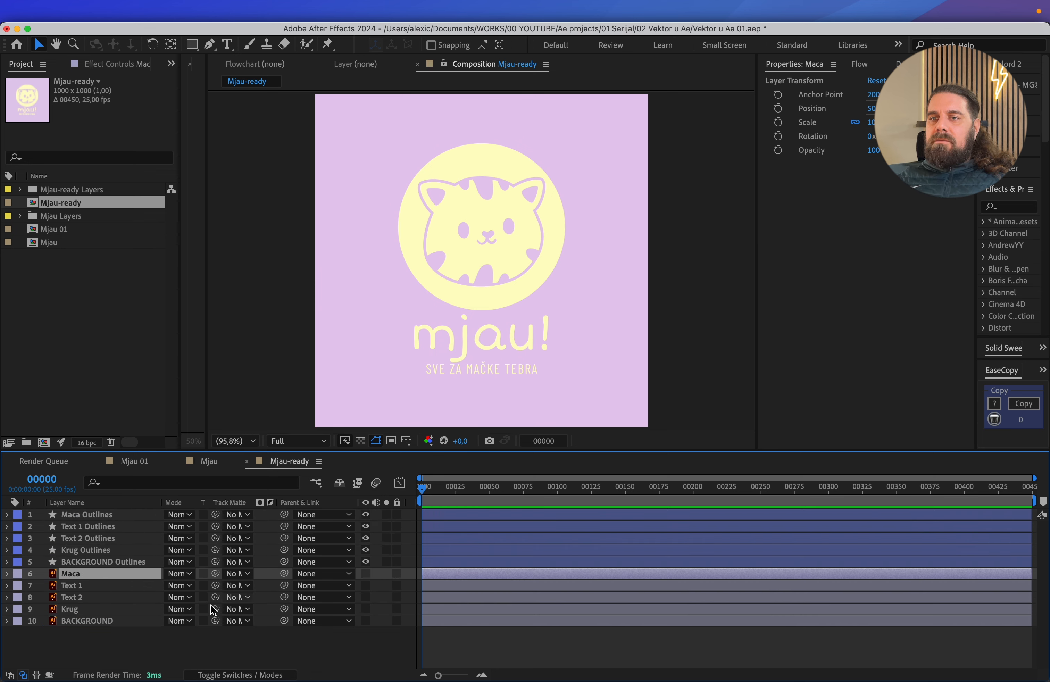
left_click(97, 622, "shift")
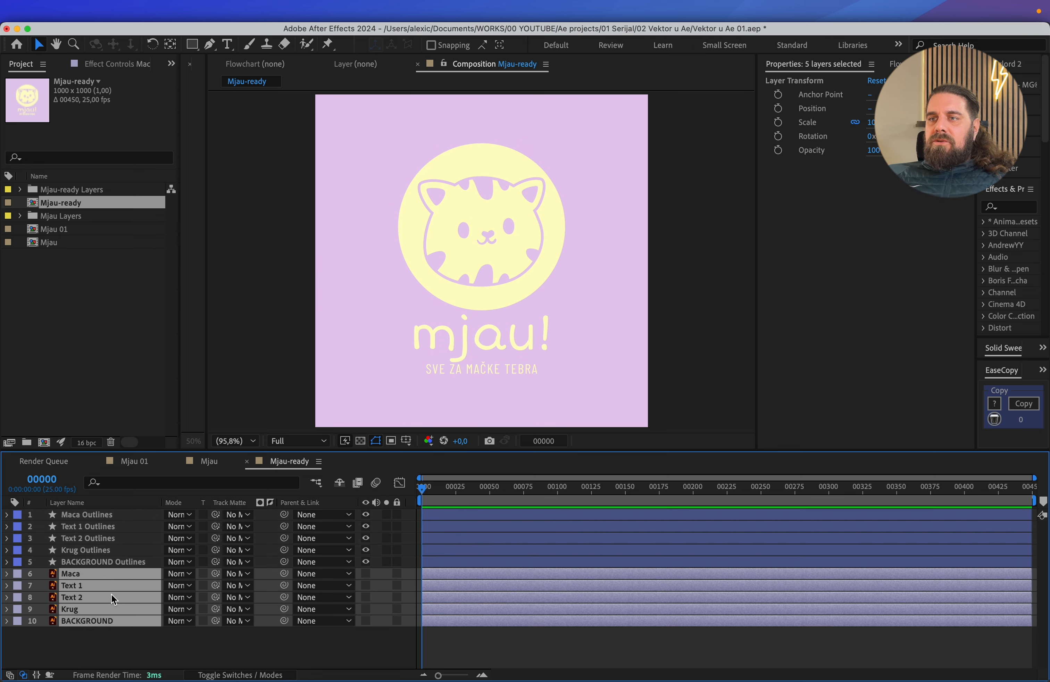
left_click(339, 483)
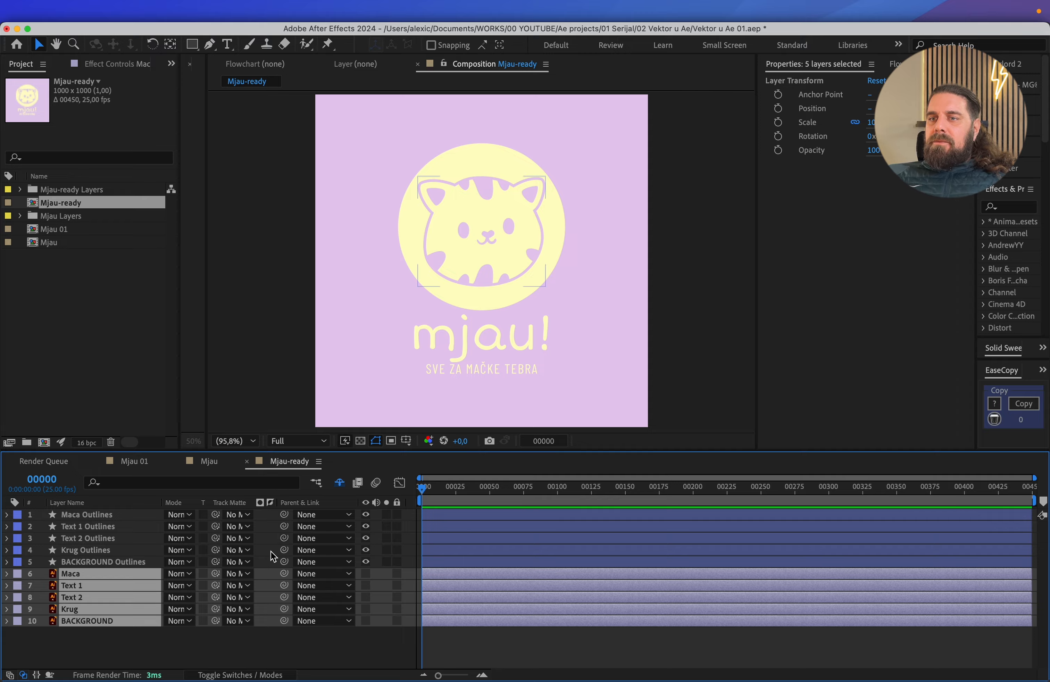
left_click(225, 674)
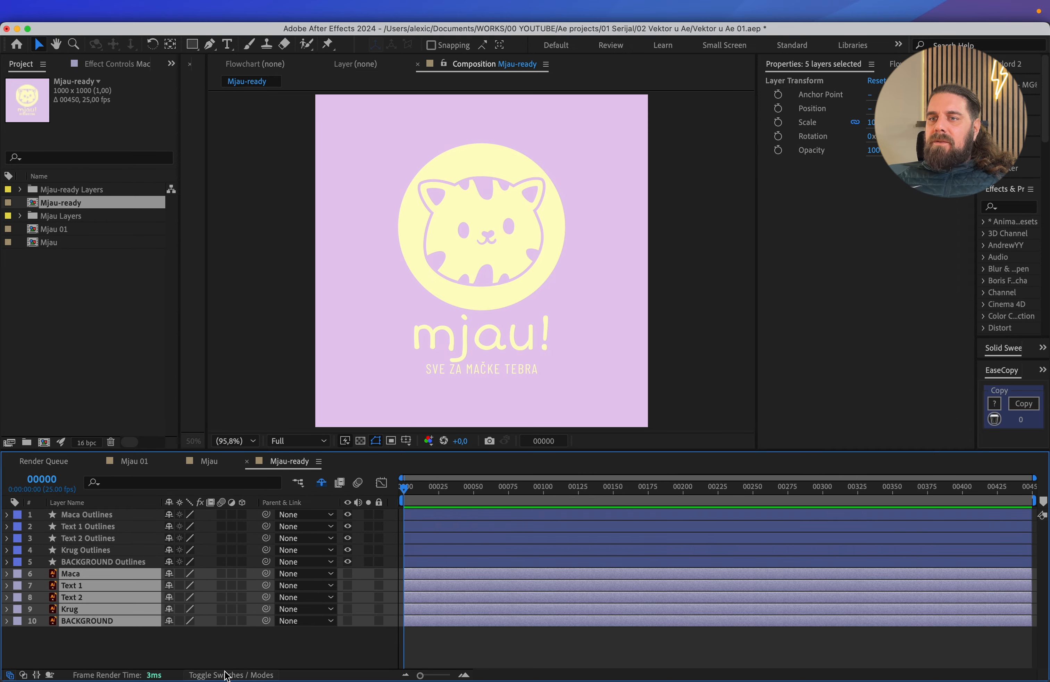
left_click(169, 623)
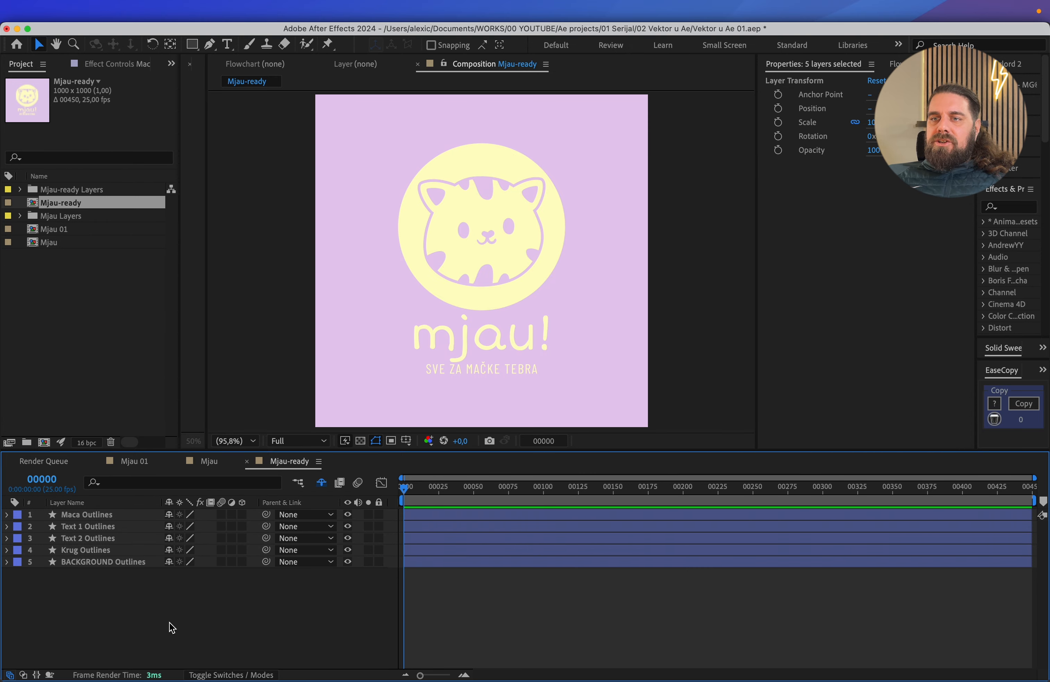
left_click(321, 482)
left_click(321, 482)
- Examine the shape contents of the BACKGROUND Outlines, Krug Outlines and Maca Outlines layers by selecting them in turn
left_click(102, 562)
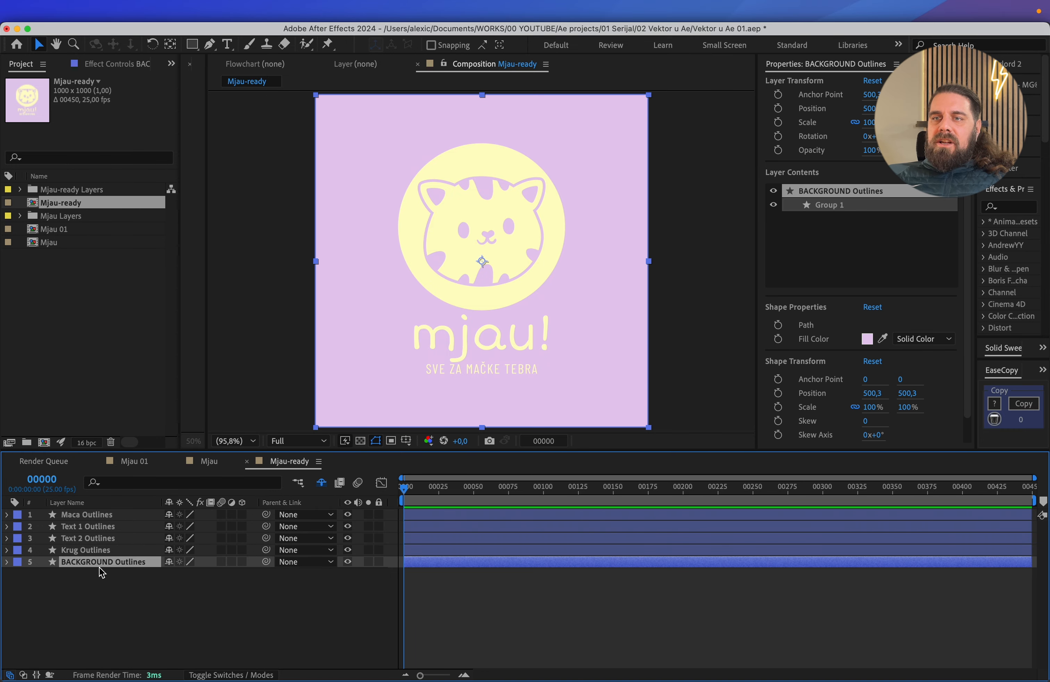
left_click(98, 551)
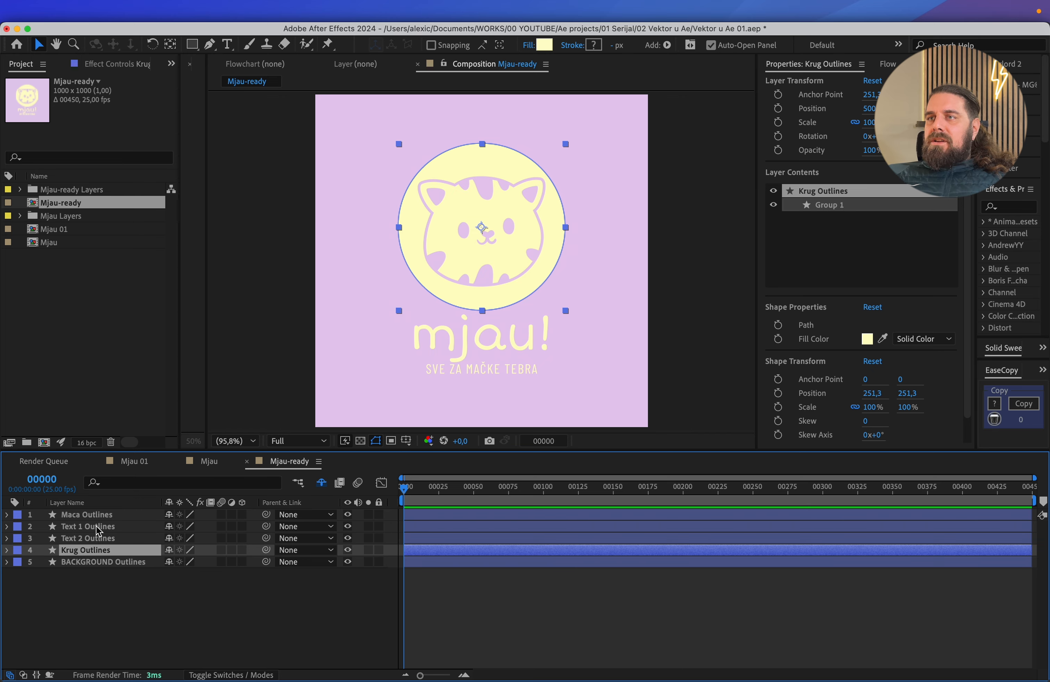
left_click(411, 515)
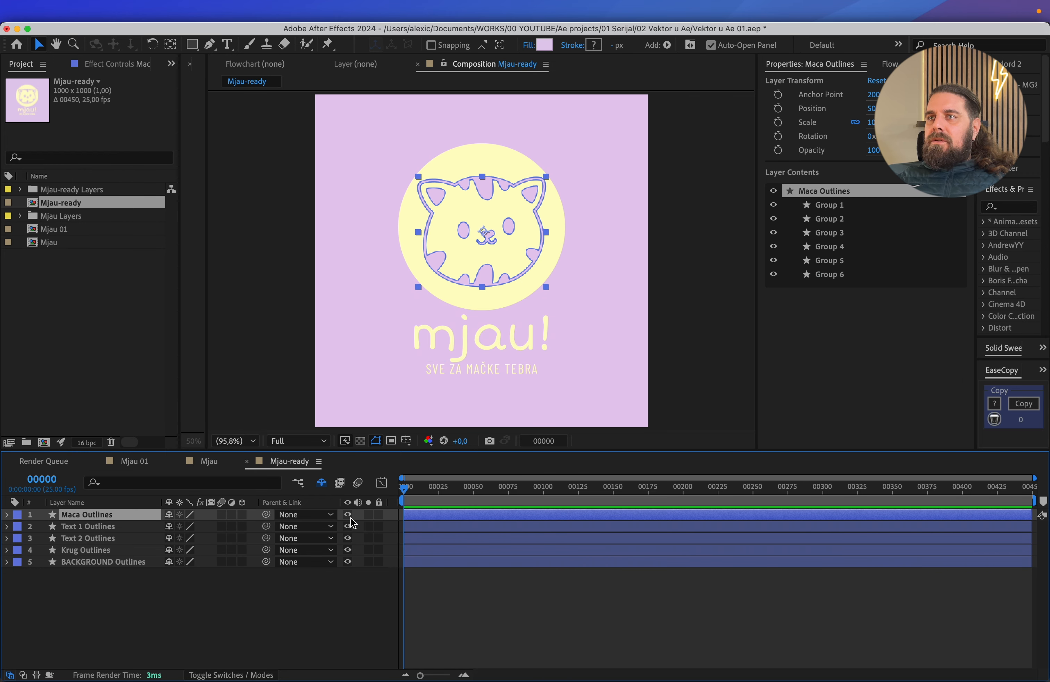
- Parent the Maca Outlines layer to Krug Outlines and try enlarging Krug Outlines through its Scale property
left_click_drag(266, 514, 103, 552)
left_click(102, 552)
key("s")
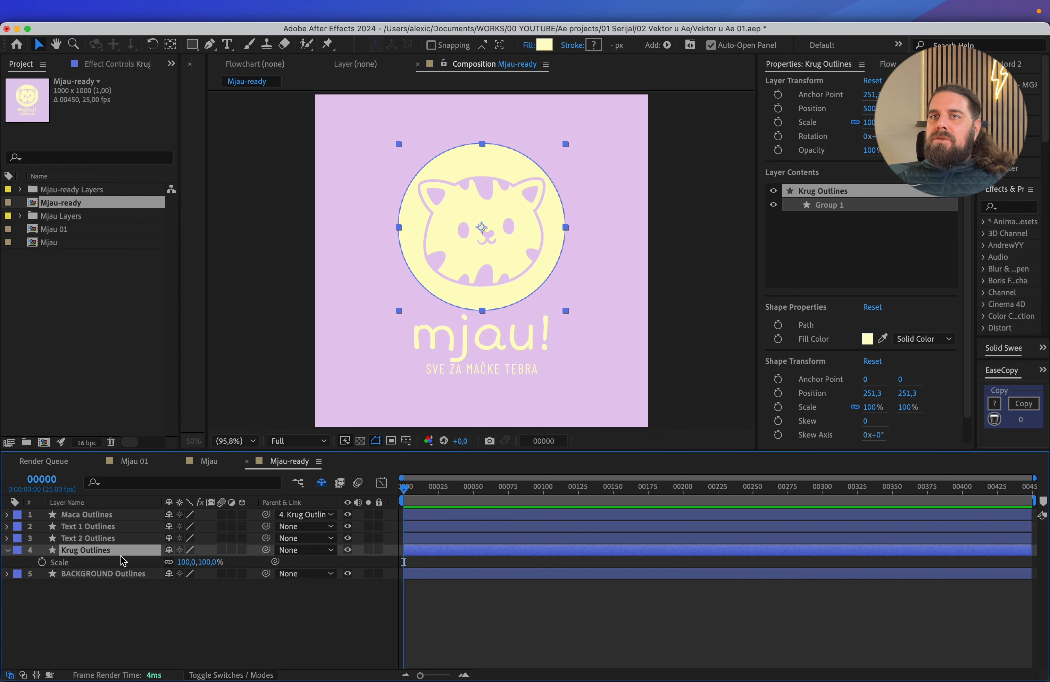
left_click_drag(186, 561, 1044, 496)
- In the Mjau jpg composition, set the Mjau.jpg layer's scale to 1000% and reposition it to frame the cat's nose and mouth
scroll(506, 329, "up", 1)
scroll(505, 329, "up", 3)
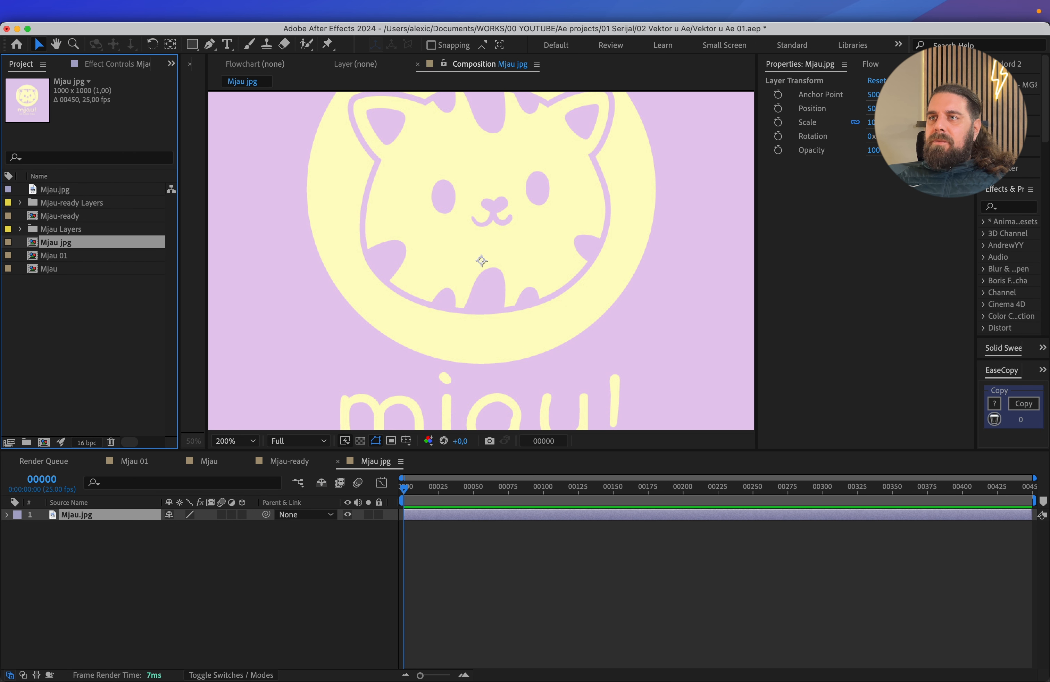
left_click(89, 325)
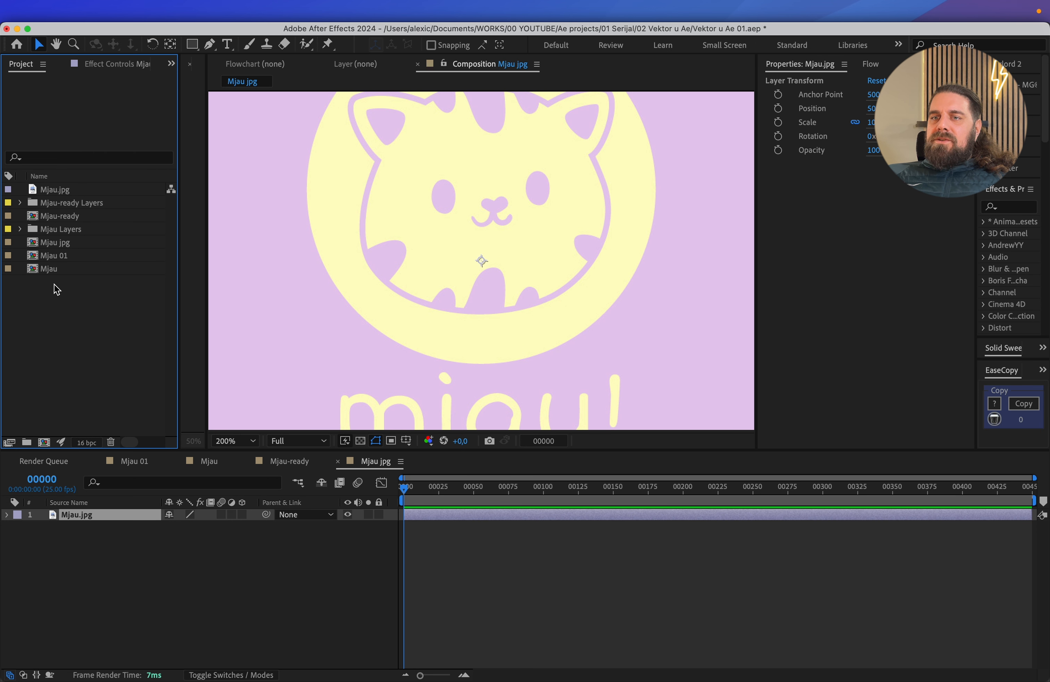
double_click(83, 238)
left_click(87, 528)
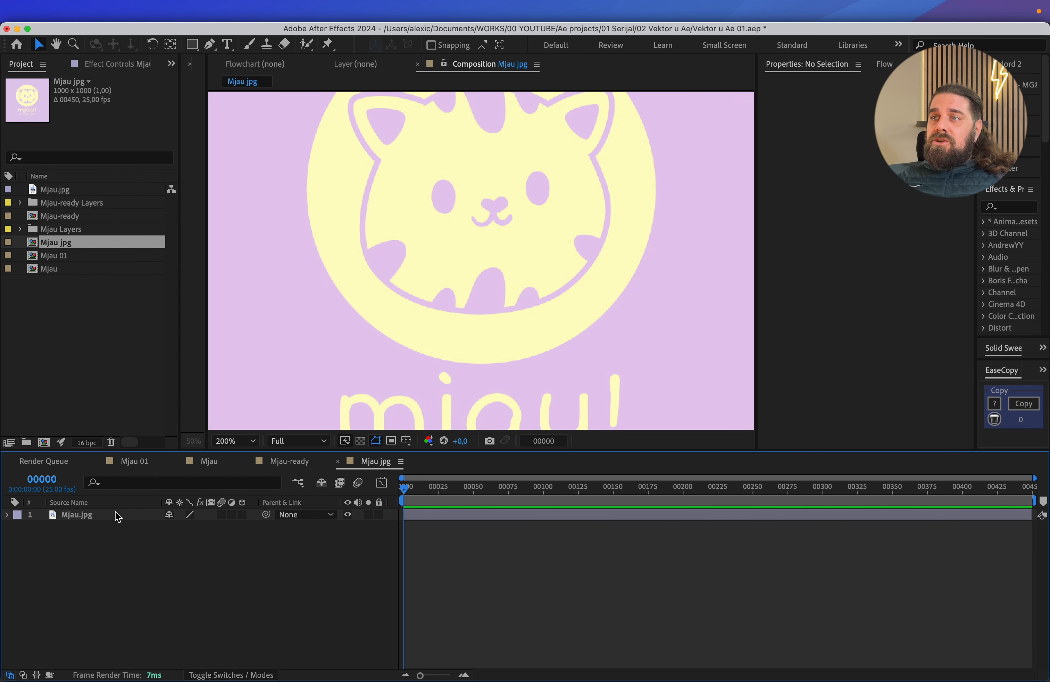
left_click(118, 513)
key("s")
left_click_drag(200, 531, 217, 530)
type("100")
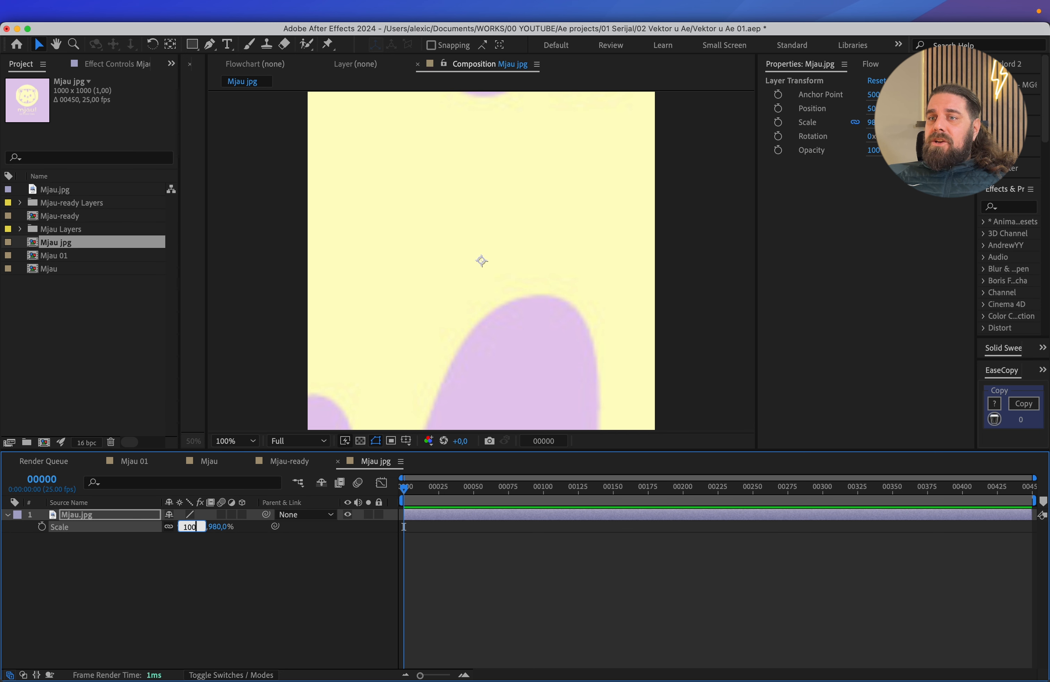
type("0")
key("Return")
key("comma")
left_click_drag(487, 230, 502, 319)
- In the Mjau-ready composition, scale Krug Outlines to 1000% and move it to frame the cat's nose and mouth
key("period")
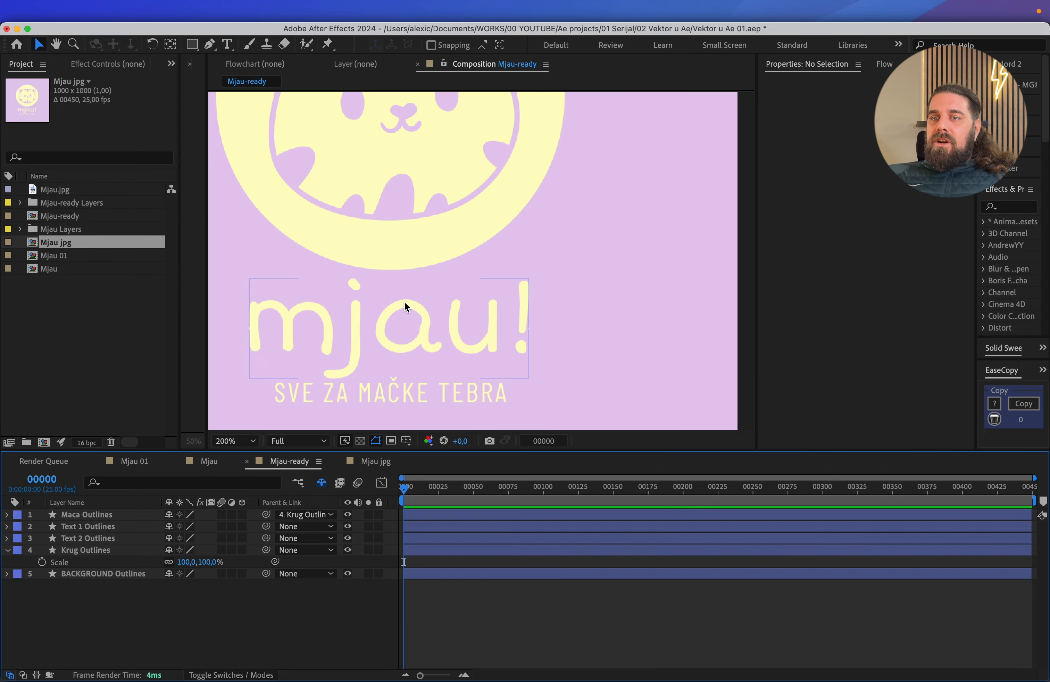
key("comma")
left_click_drag(494, 175, 490, 225)
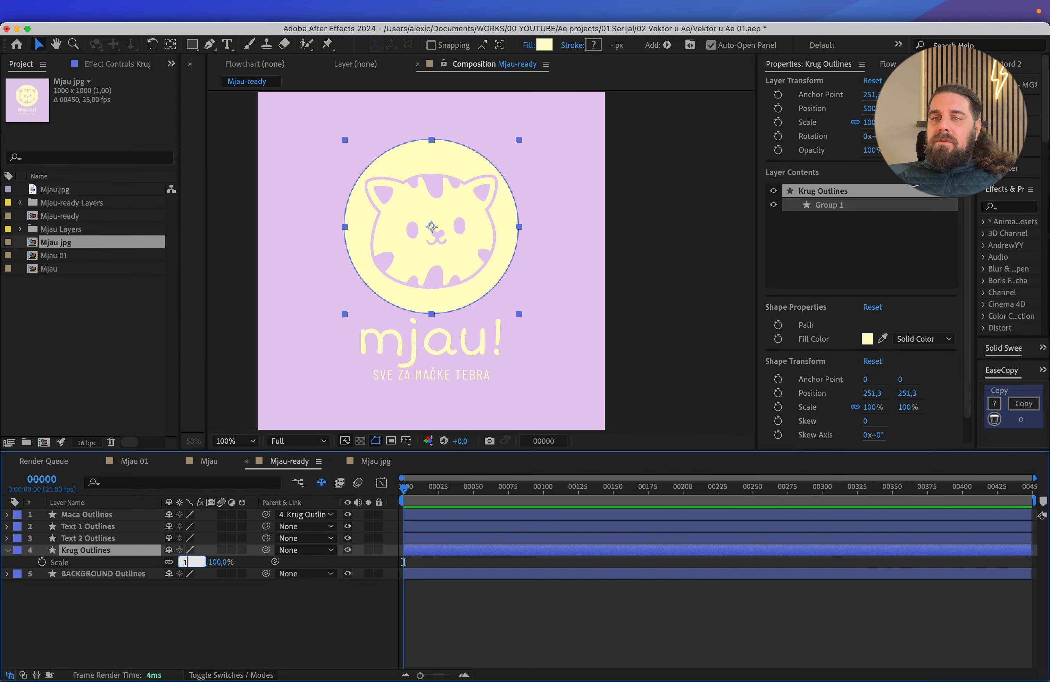
key("Return")
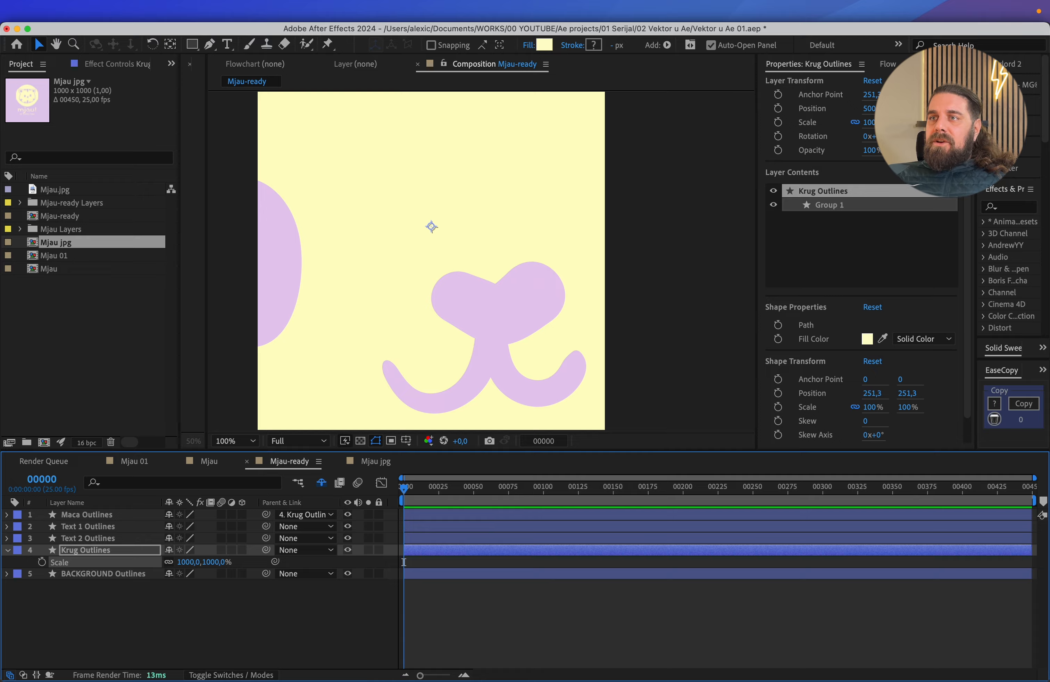
key("p")
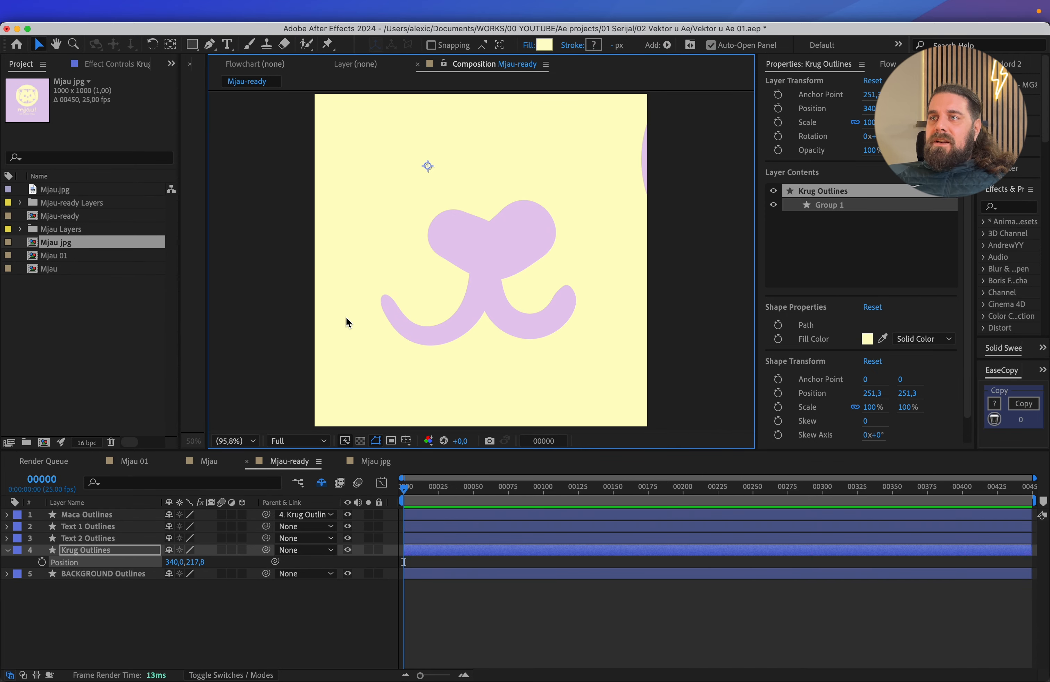
- Compare the enlarged raster and vector edges by switching between the Mjau jpg and Mjau-ready compositions
left_click(365, 461)
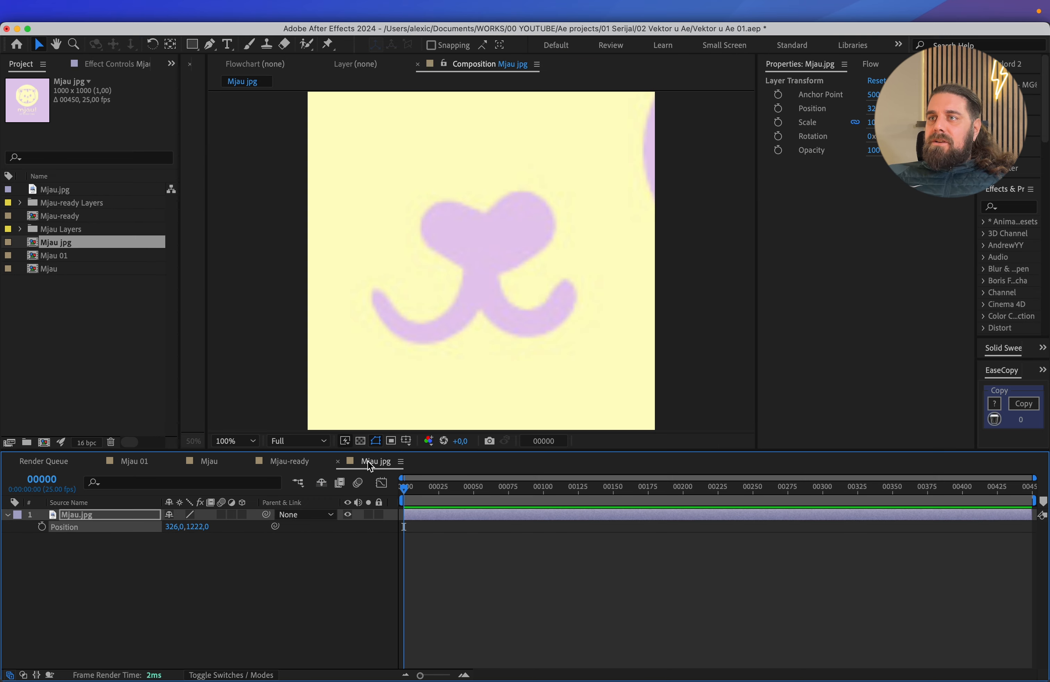
left_click(286, 460)
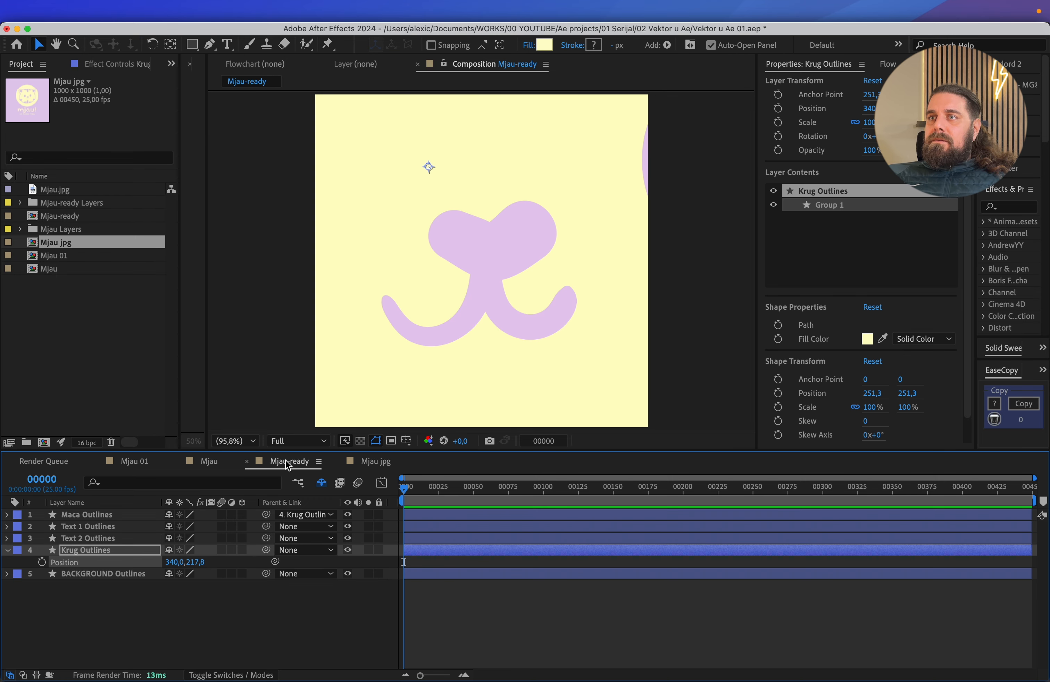
left_click(380, 464)
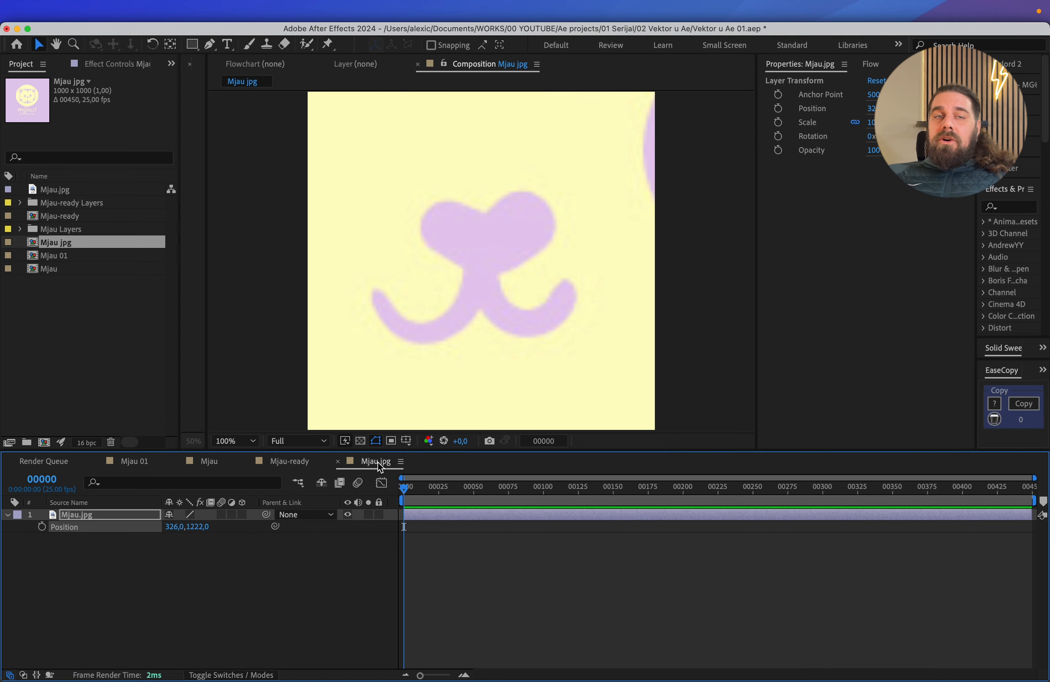
left_click(302, 465)
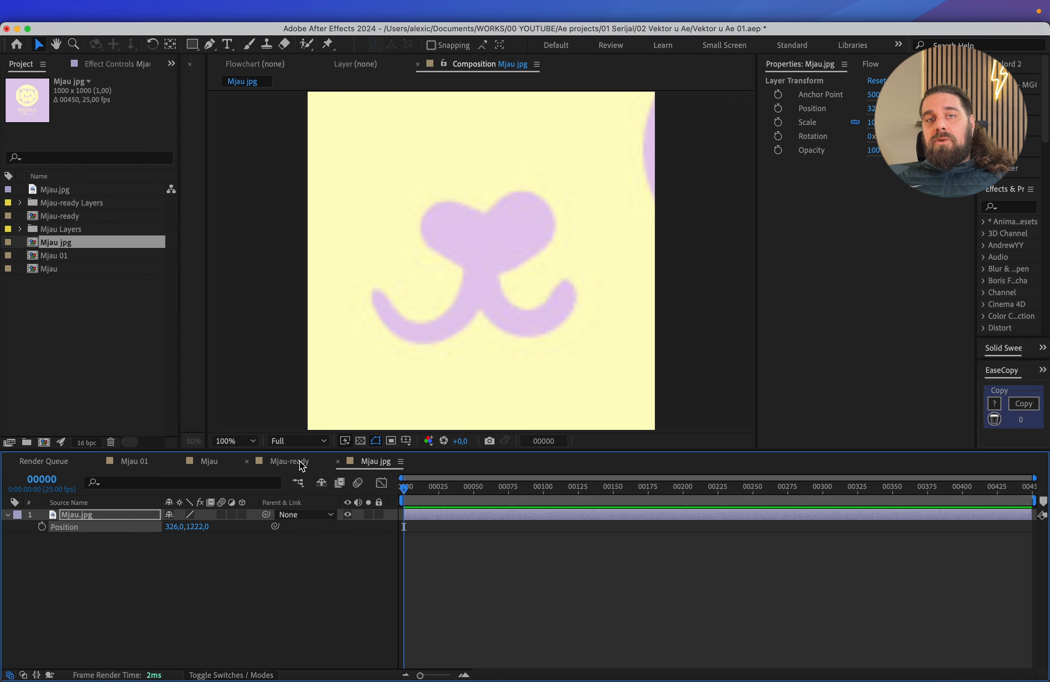
left_click(301, 465)
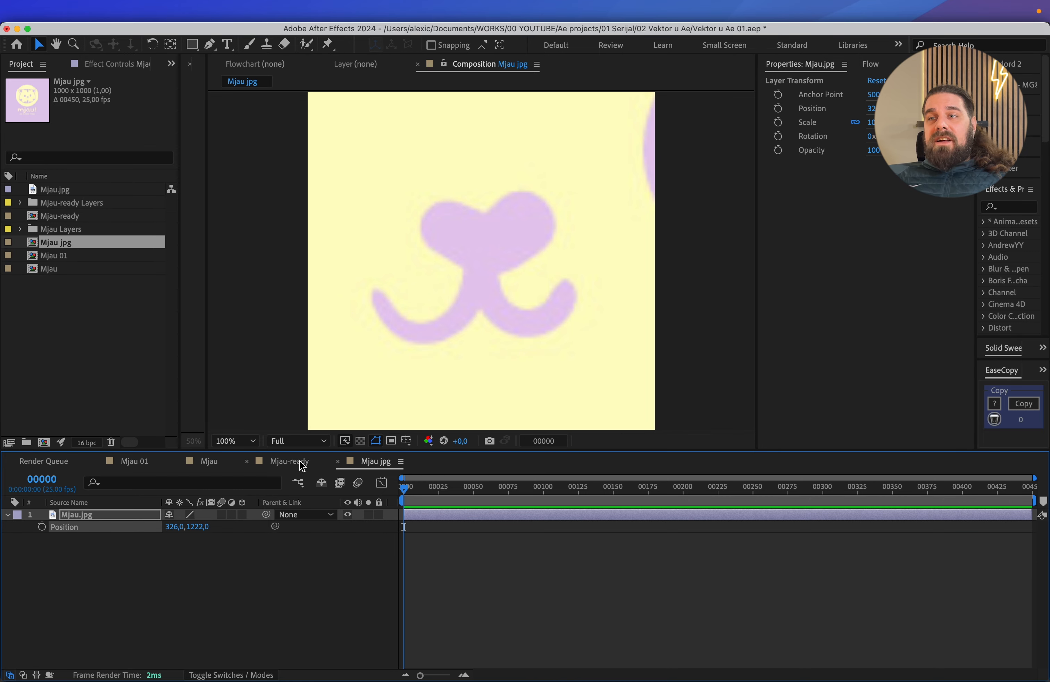
left_click(301, 465)
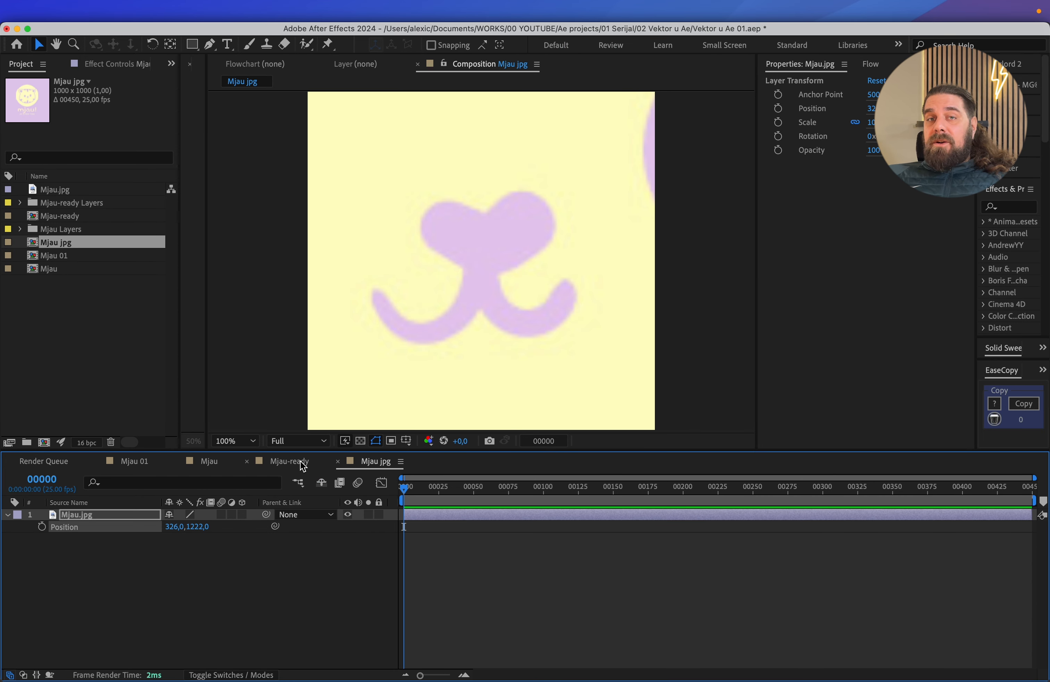
left_click(301, 465)
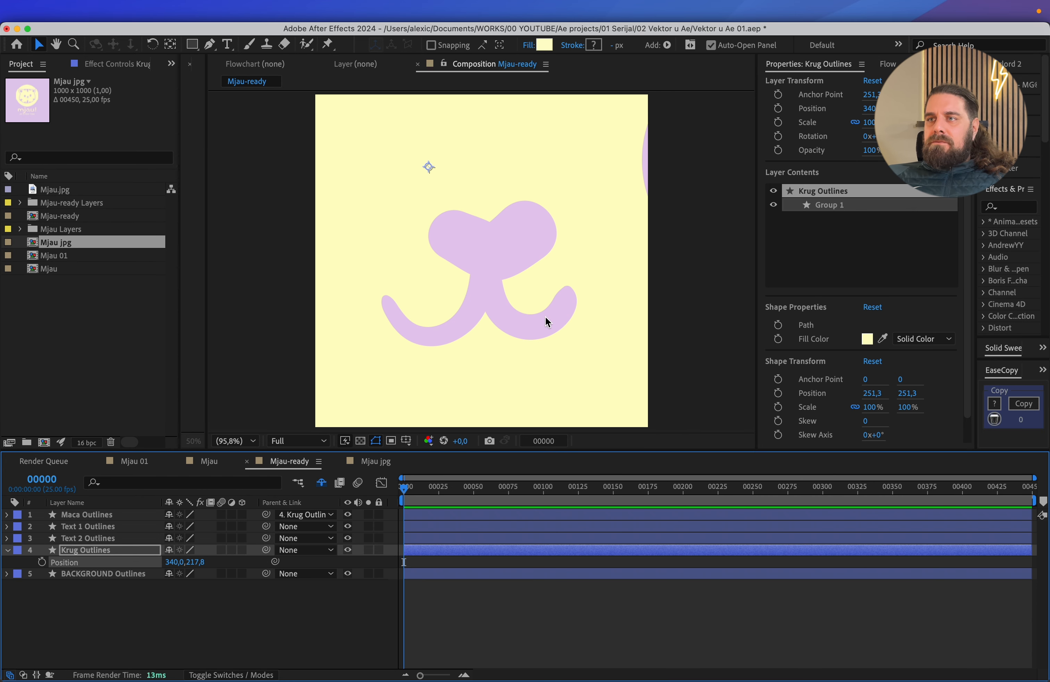
- Undo the Krug Outlines enlargement, inspect the two text outlines by selecting them in the logo, and deselect everything
left_click(489, 335)
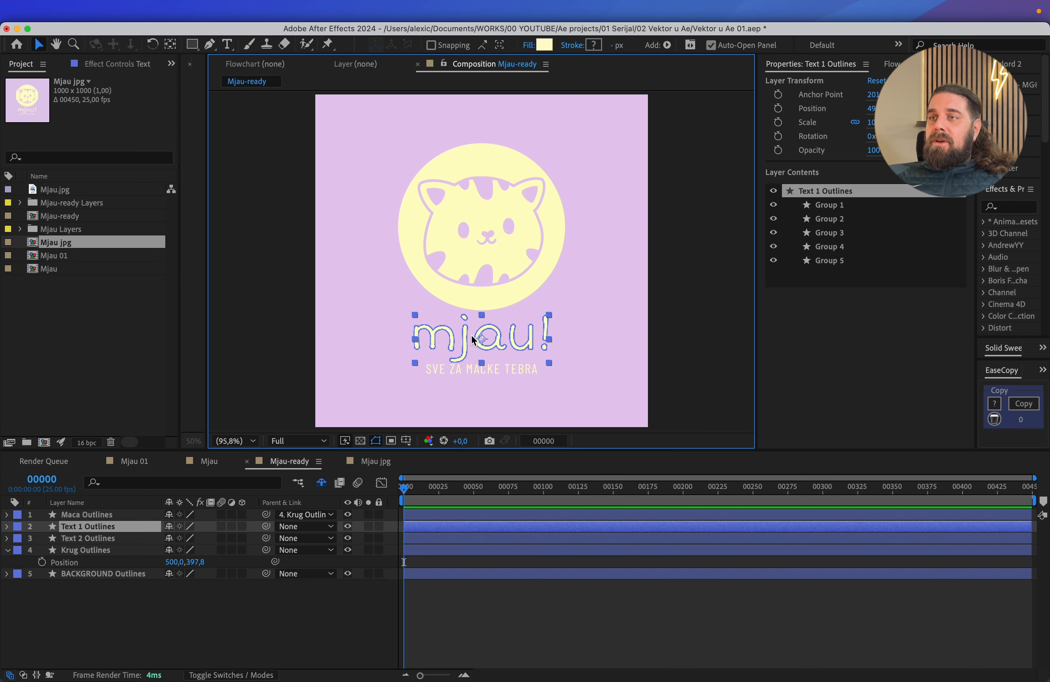
left_click(513, 365)
left_click(141, 624)
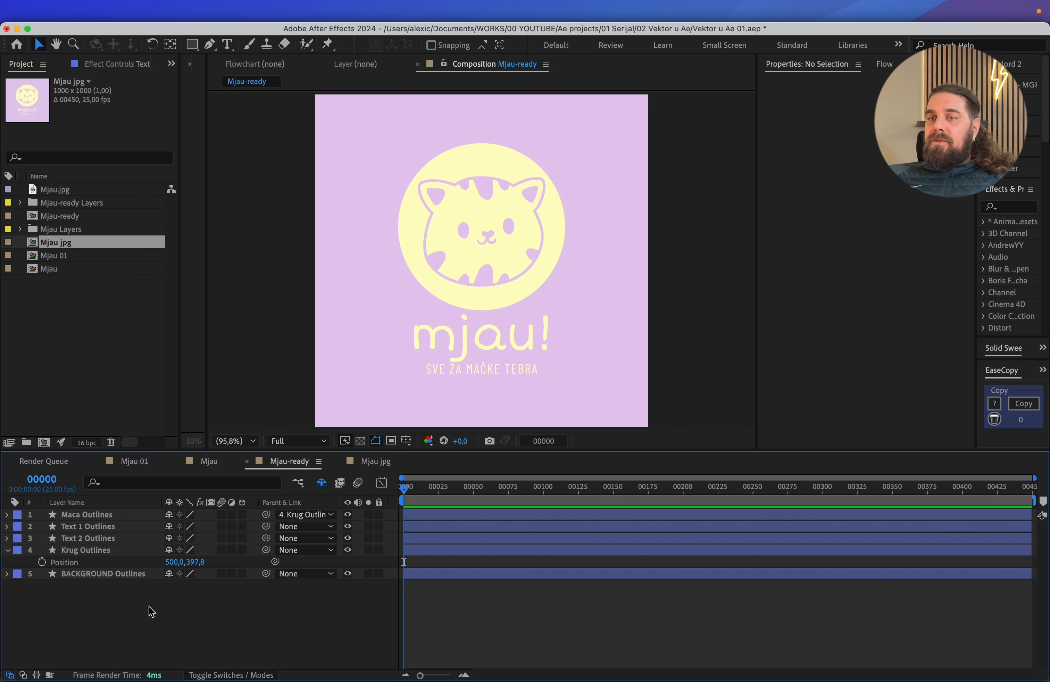
- Switch to Illustrator and undo the outlining of both text objects to restore them as live type
key("super+Tab")
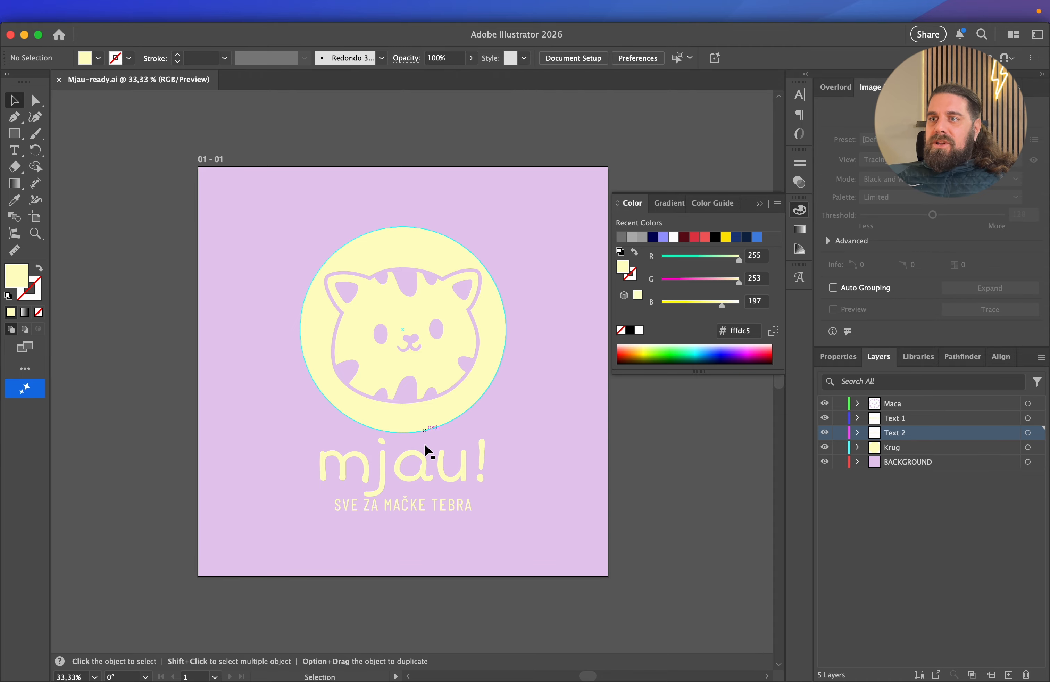
left_click(421, 459)
key("super+z")
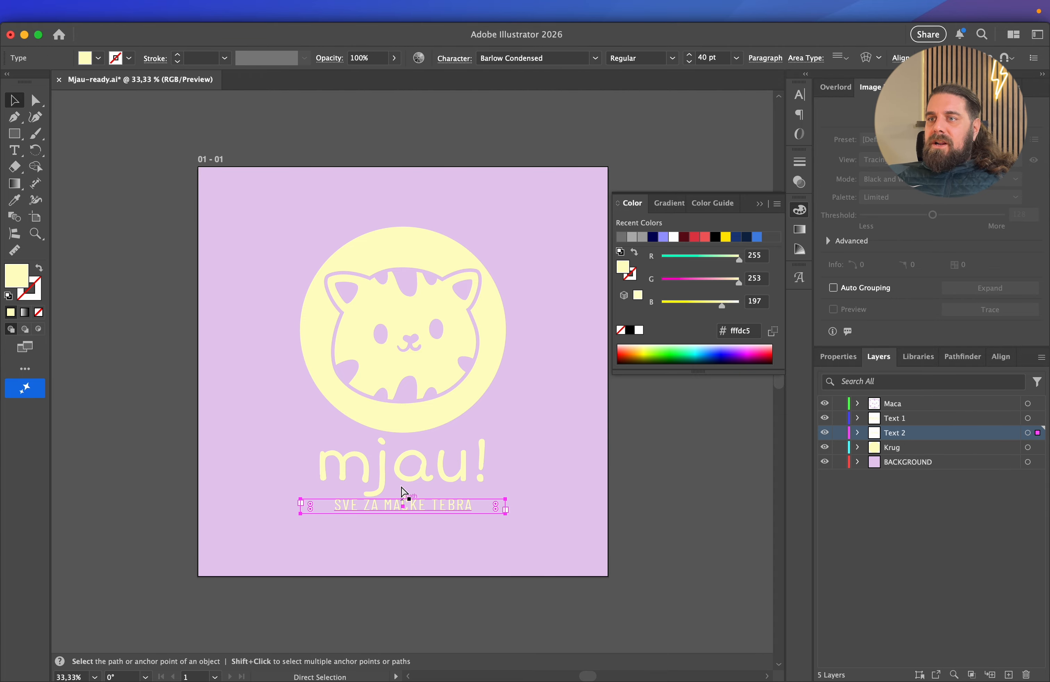
key("super+z")
left_click(550, 462)
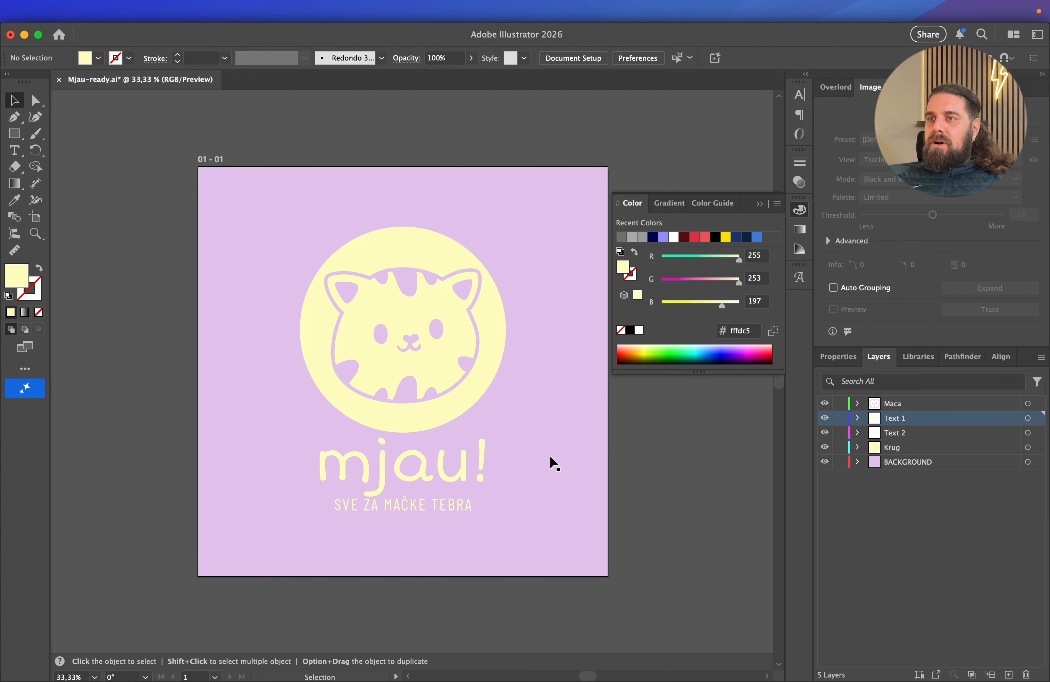
- Try replacing the "mjau!" text with "Tebra!" to test its editability, and undo the change
left_click(396, 472)
key("t")
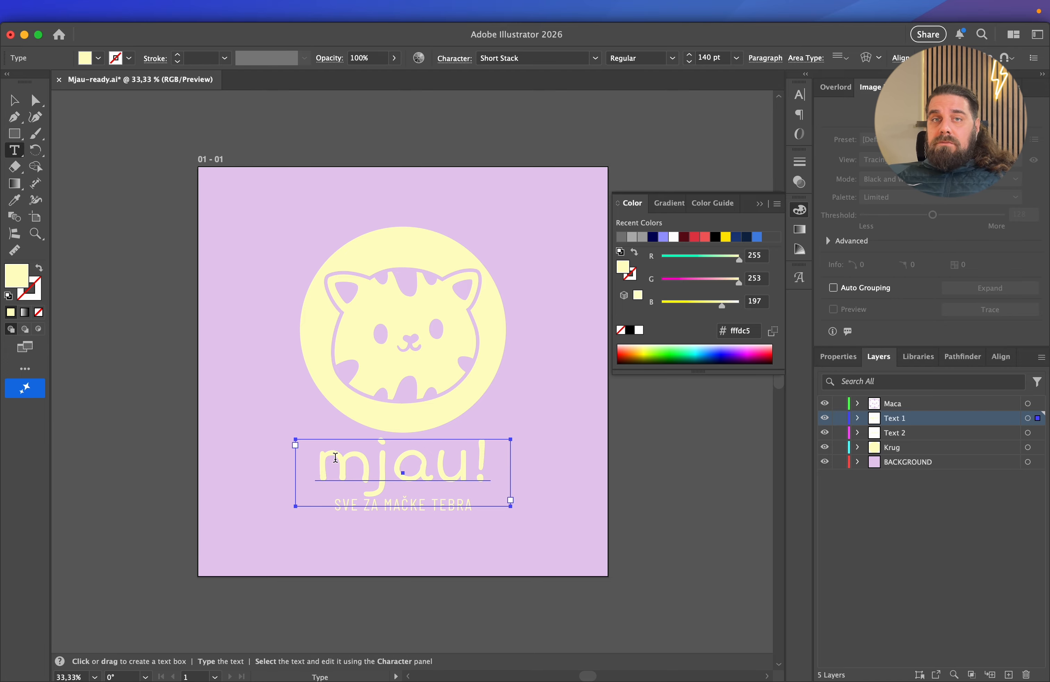
left_click(373, 463)
triple_click(451, 472)
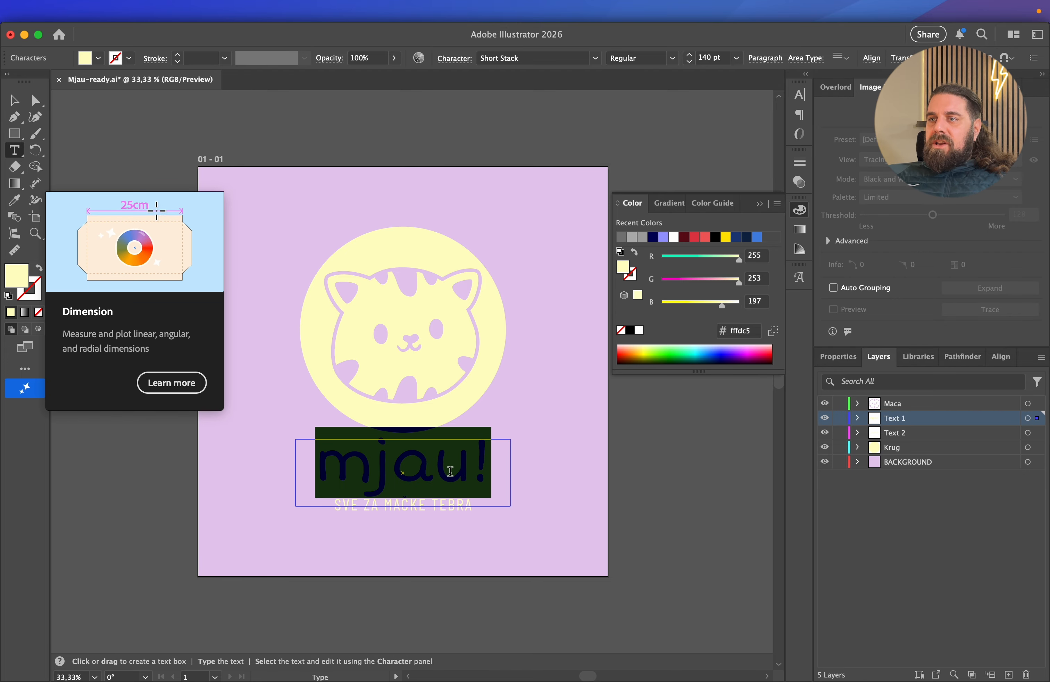
type("Tebra")
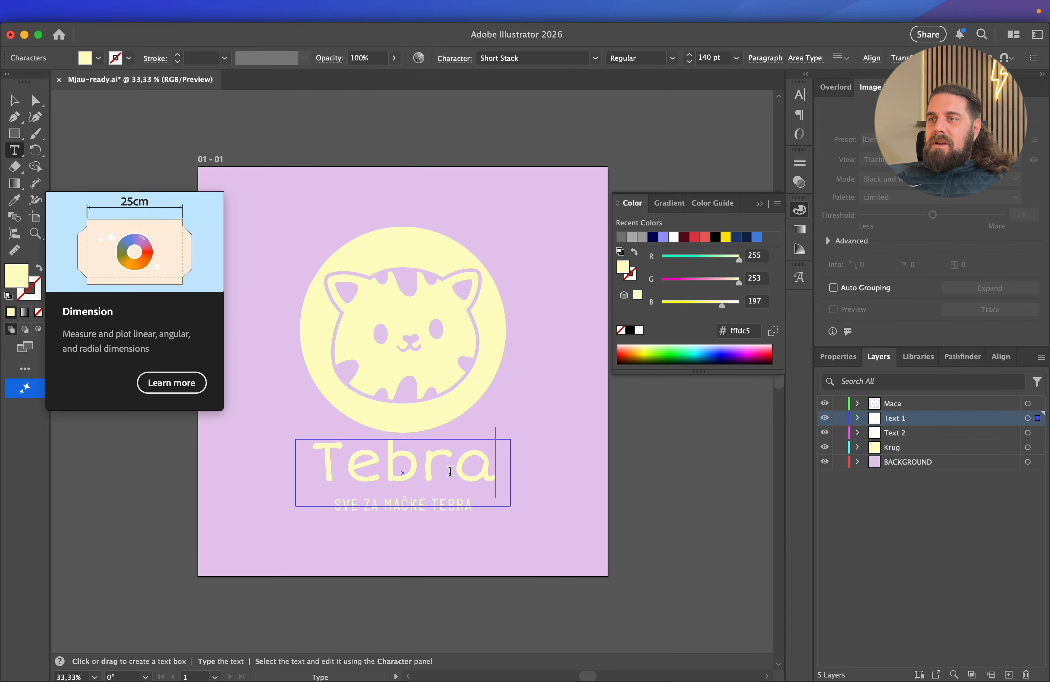
type("!")
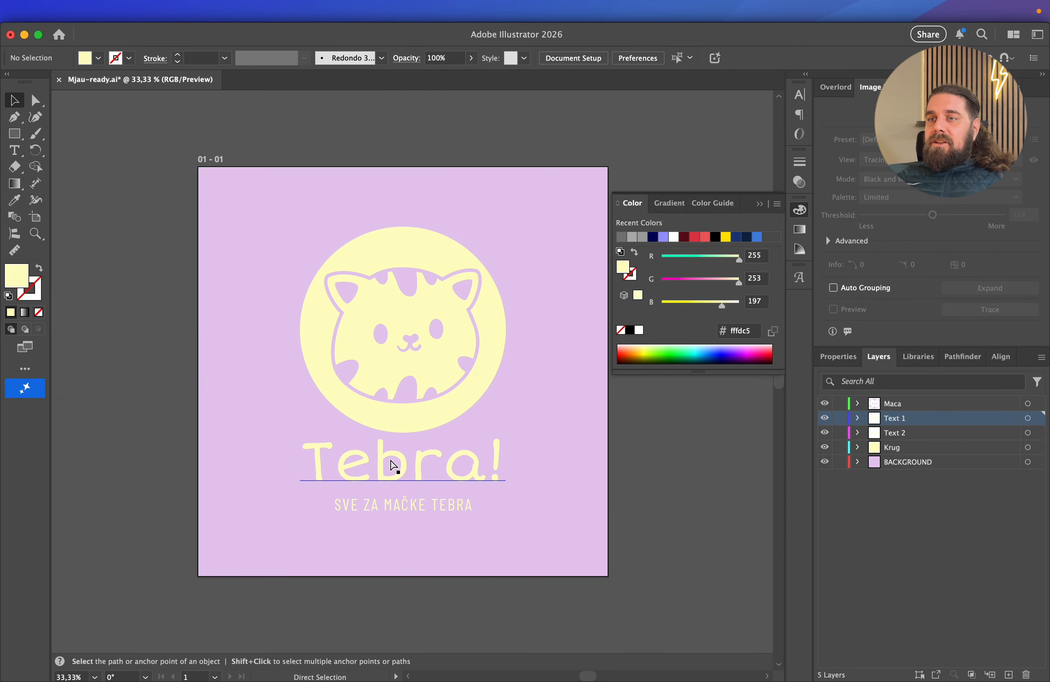
key("super+z")
left_click(758, 487)
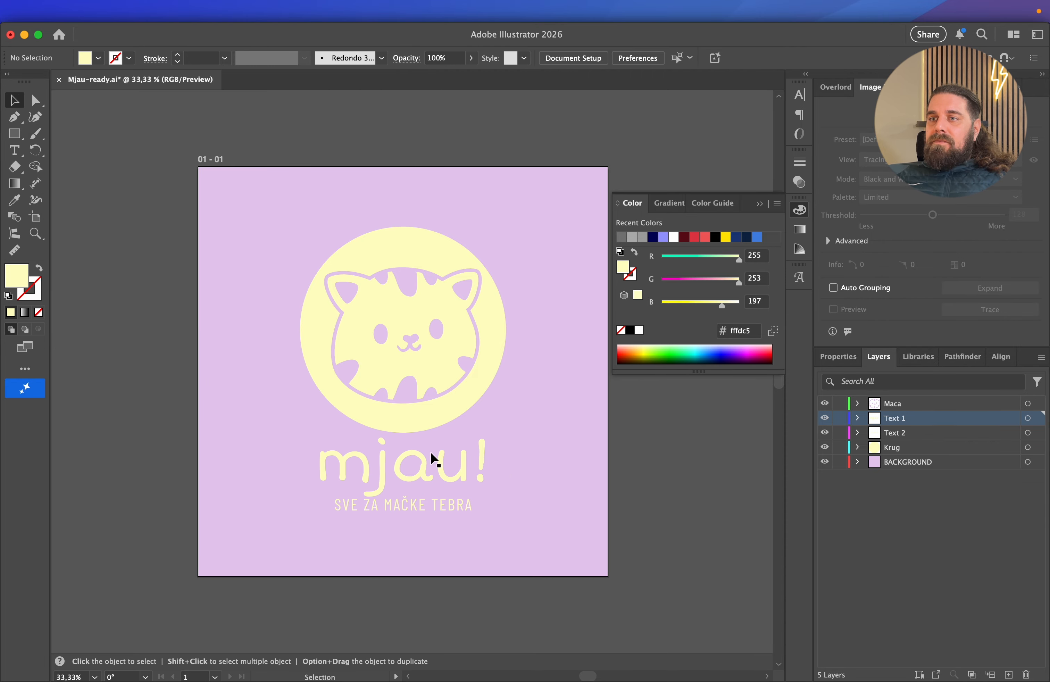
- Select the whole live "mjau!" text and copy it
left_click(351, 470)
double_click(411, 464)
right_click(411, 464)
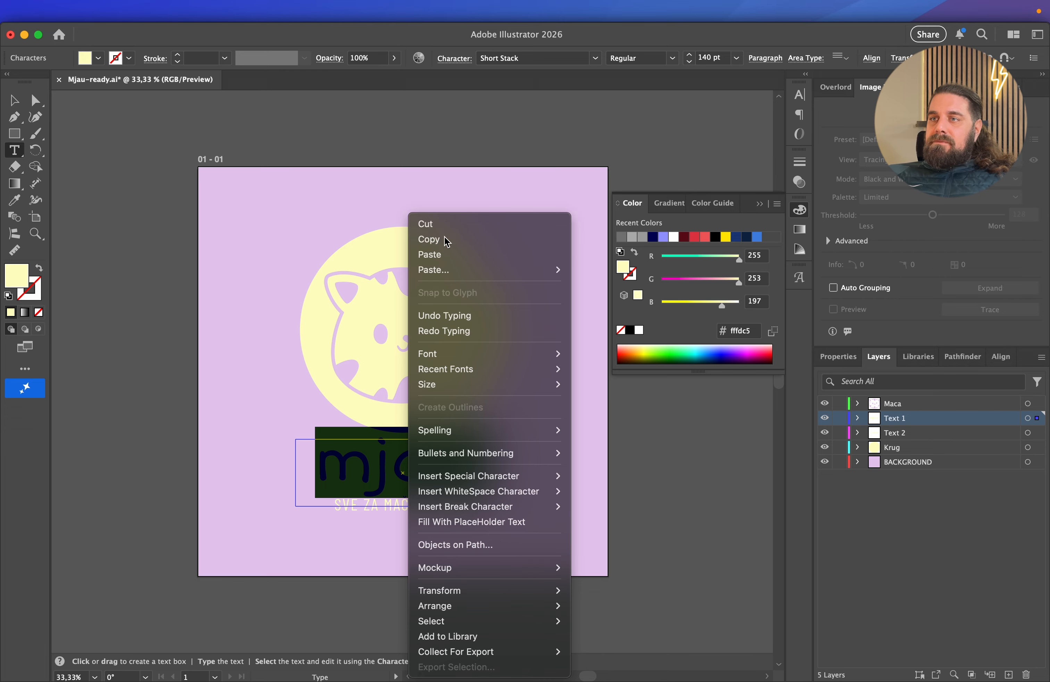
left_click(446, 239)
- Switch to After Effects, paste "mjau!" as a new text layer in Mjau-ready and align it over the Text 1 outlines
key("super+Tab")
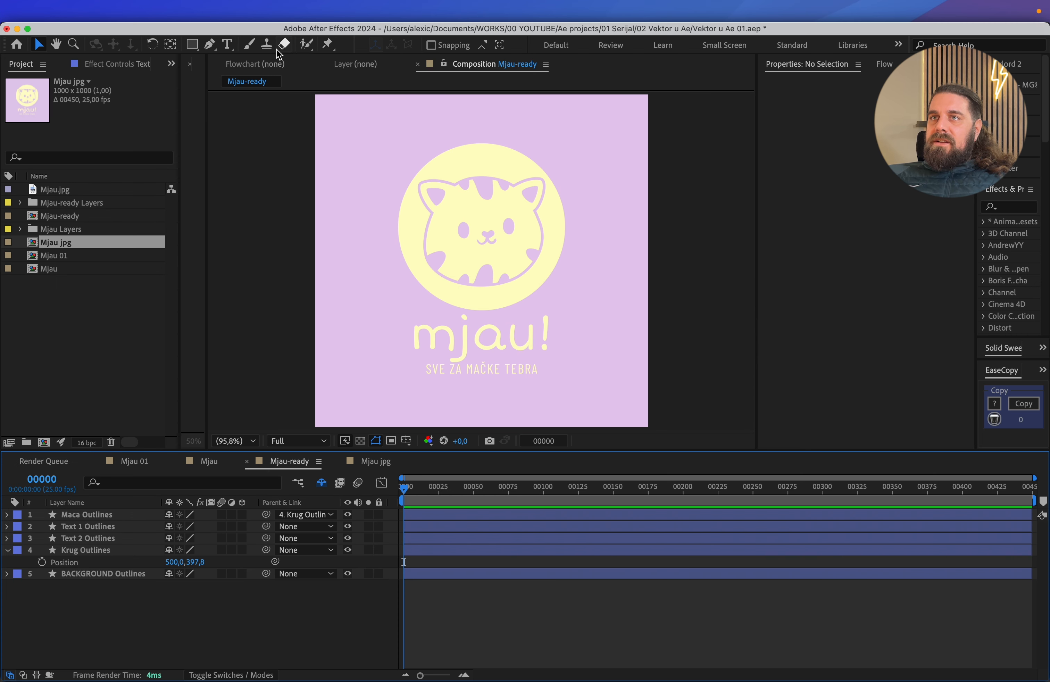
left_click(227, 45)
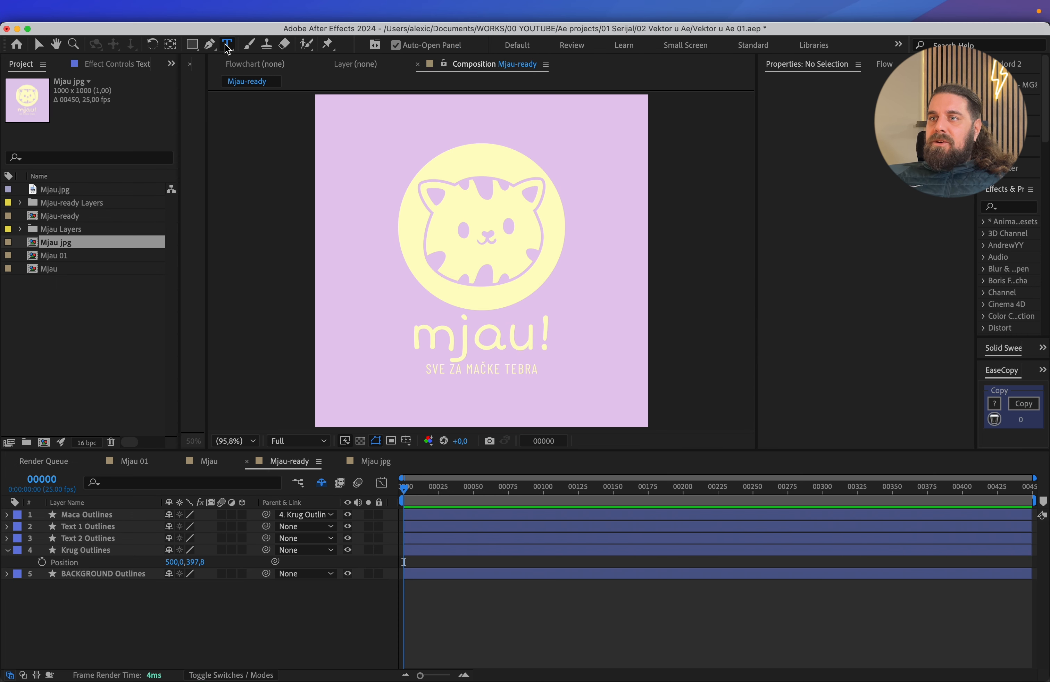
left_click(383, 336)
key("super+v")
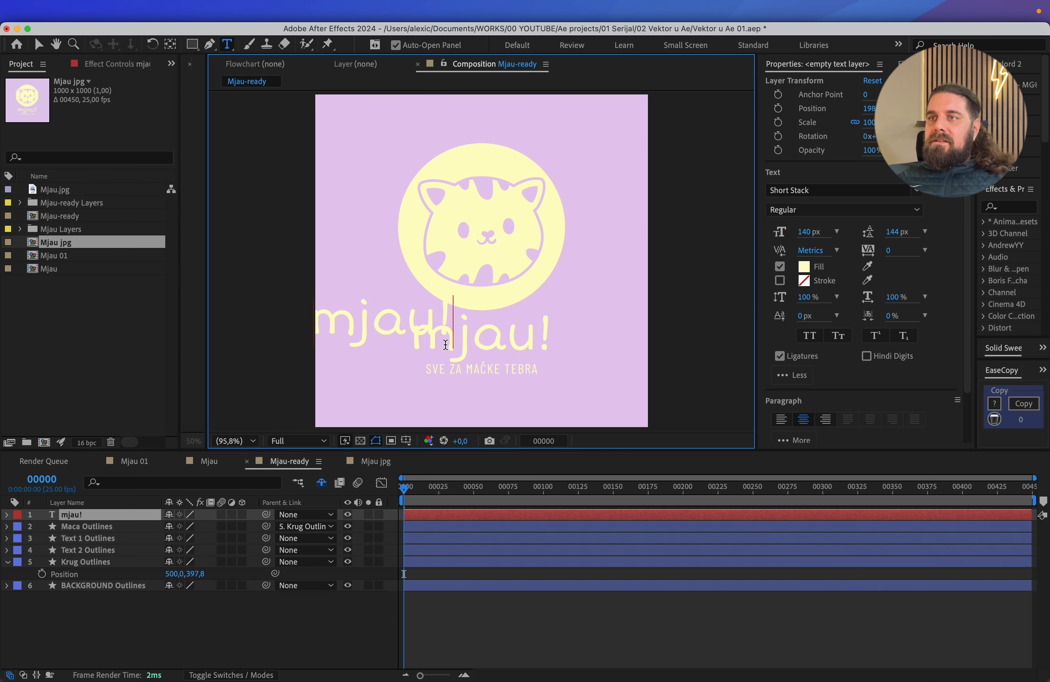
key("Escape")
key("v")
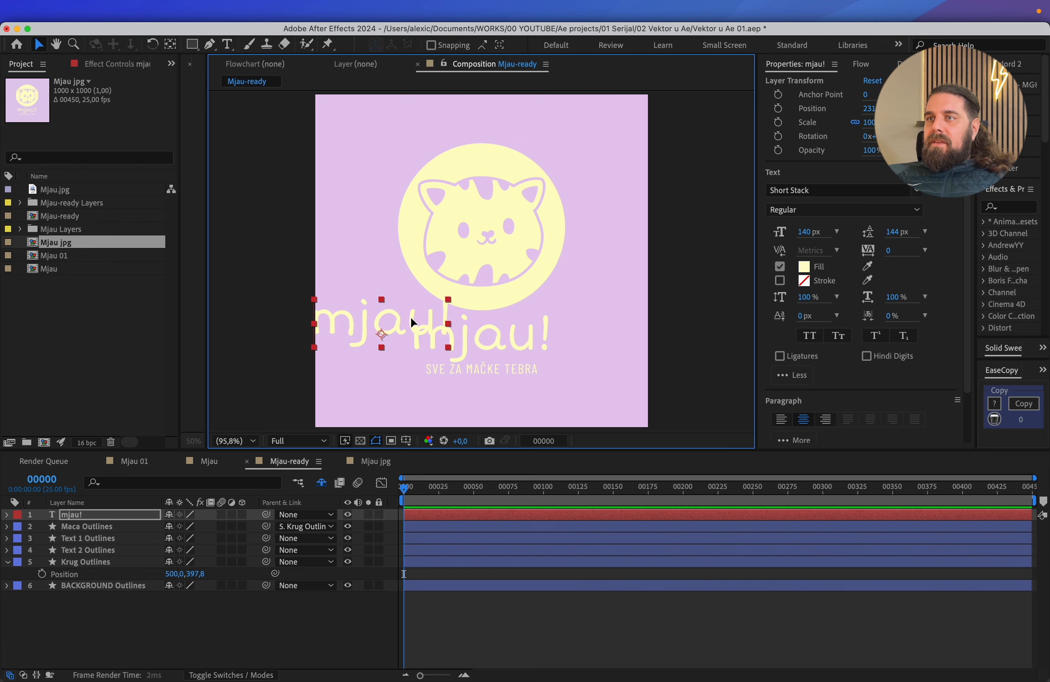
left_click_drag(410, 316, 492, 340)
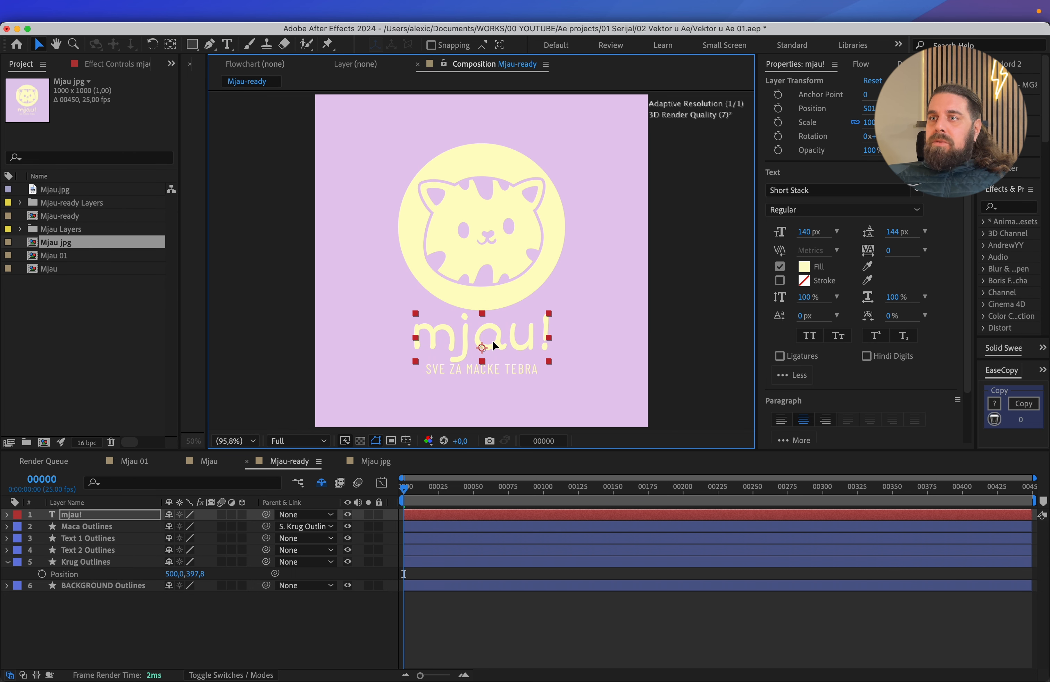
- Check the text alignment up close, delete the Text 1 Outlines layer and select the "mjau!" text layer
scroll(492, 340, "up", 5)
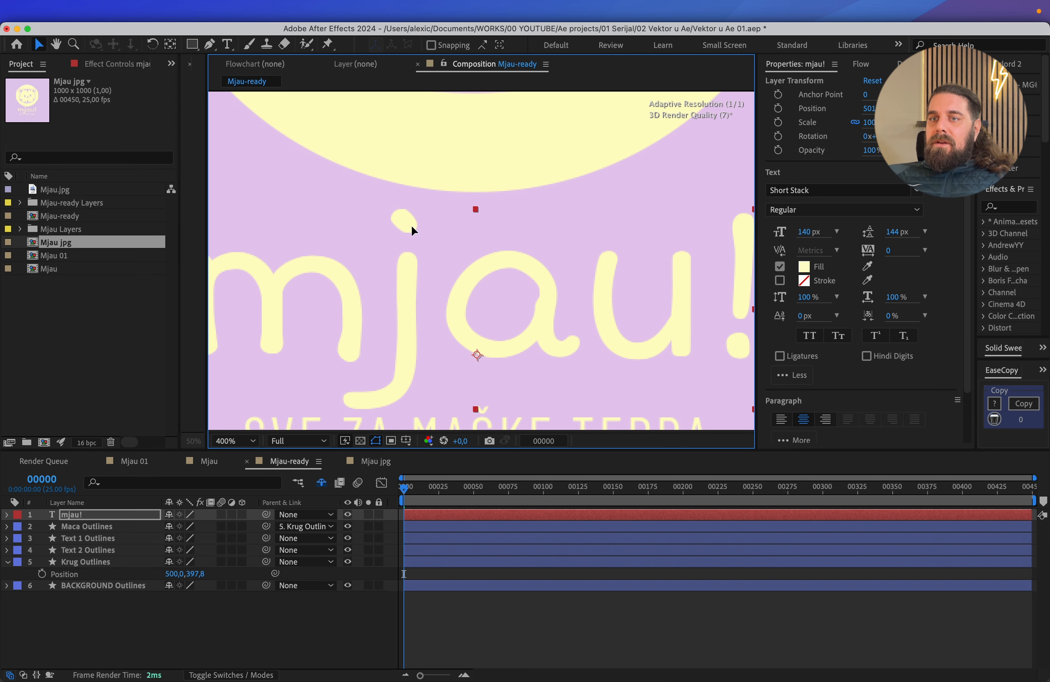
scroll(508, 310, "down", 1)
left_click(96, 538)
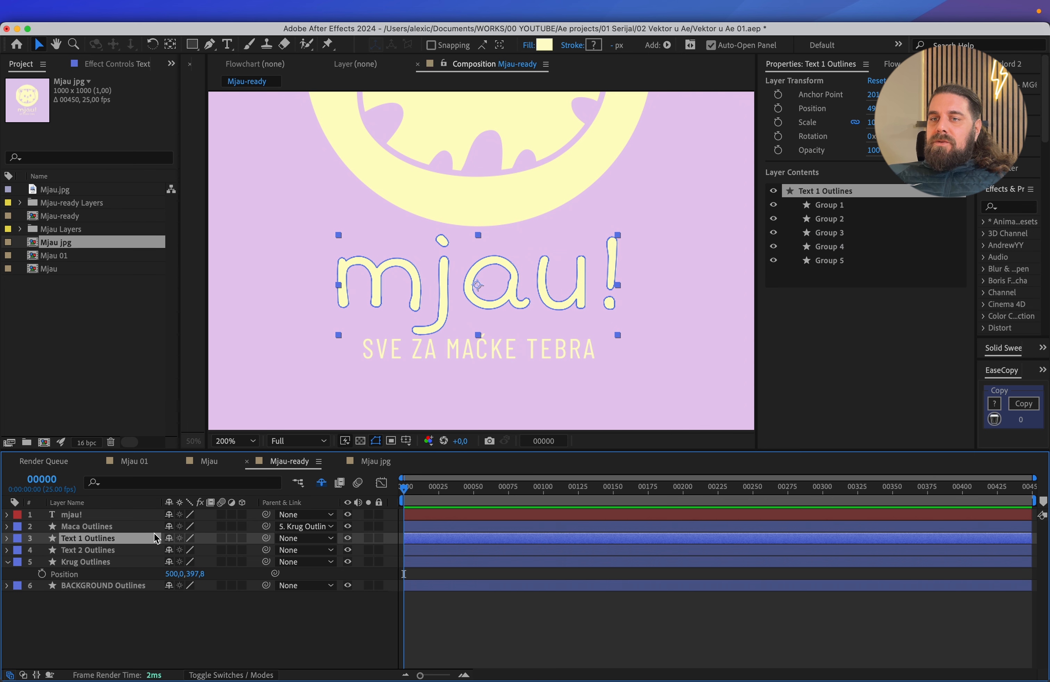
key("Delete")
left_click(100, 516)
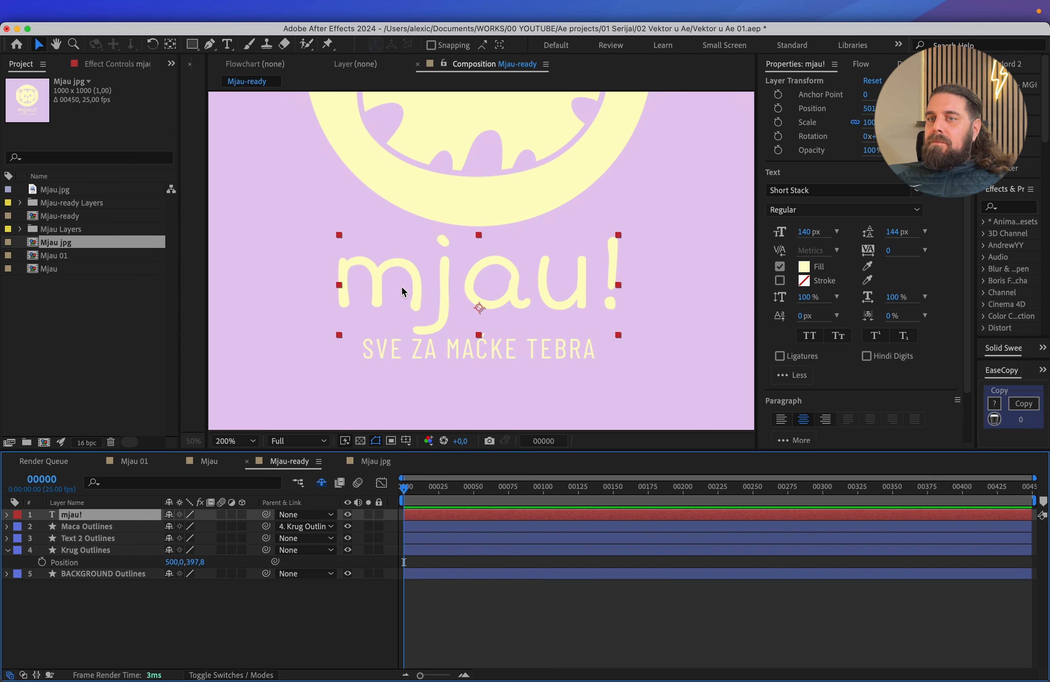
- Switch to Illustrator, select the whole "SVE ZA MAČKE TEBRA" text line and copy it
key("super+Tab")
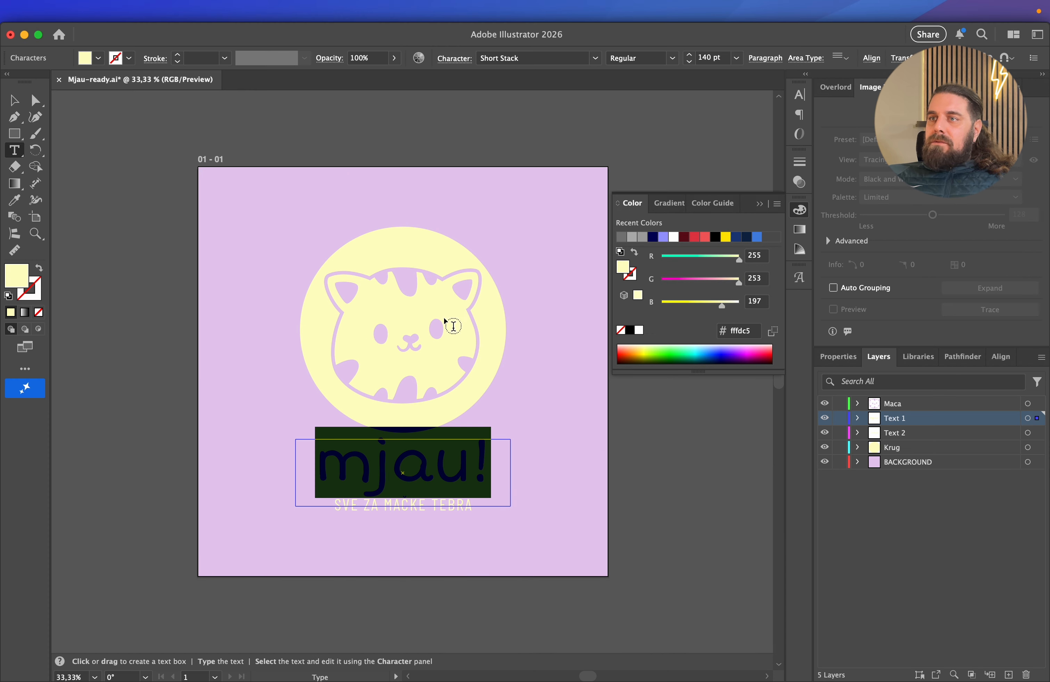
key("Escape")
triple_click(451, 507)
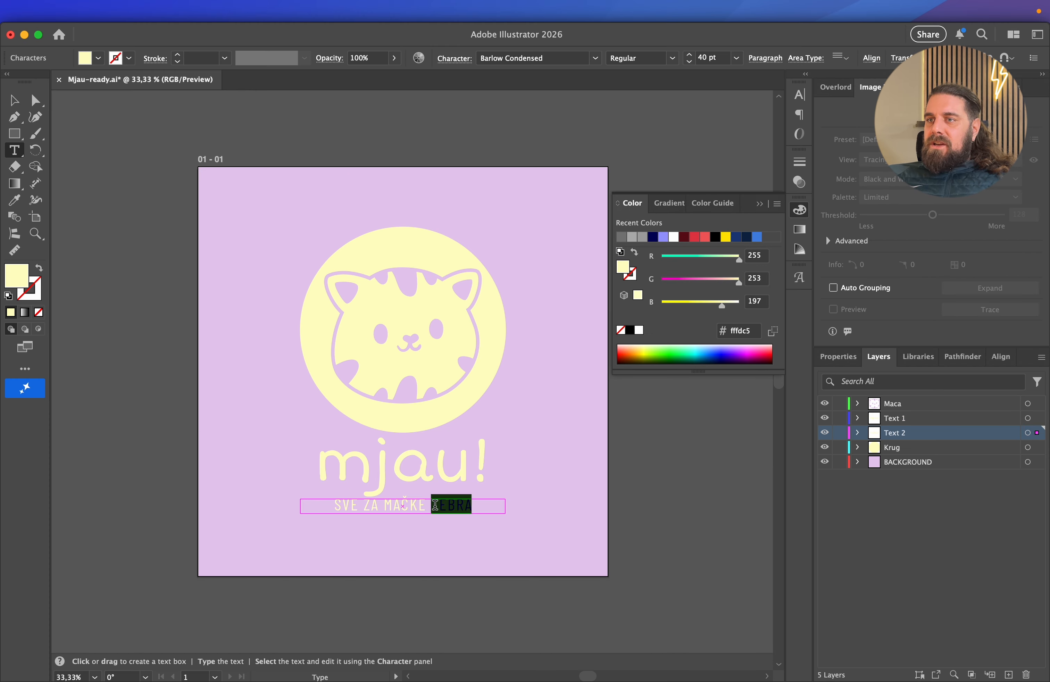
- Switch to After Effects, paste "SVE ZA MAČKE TEBRA" as a new text layer in Mjau-ready and align it over the Text 2 outlines
key("super+Tab")
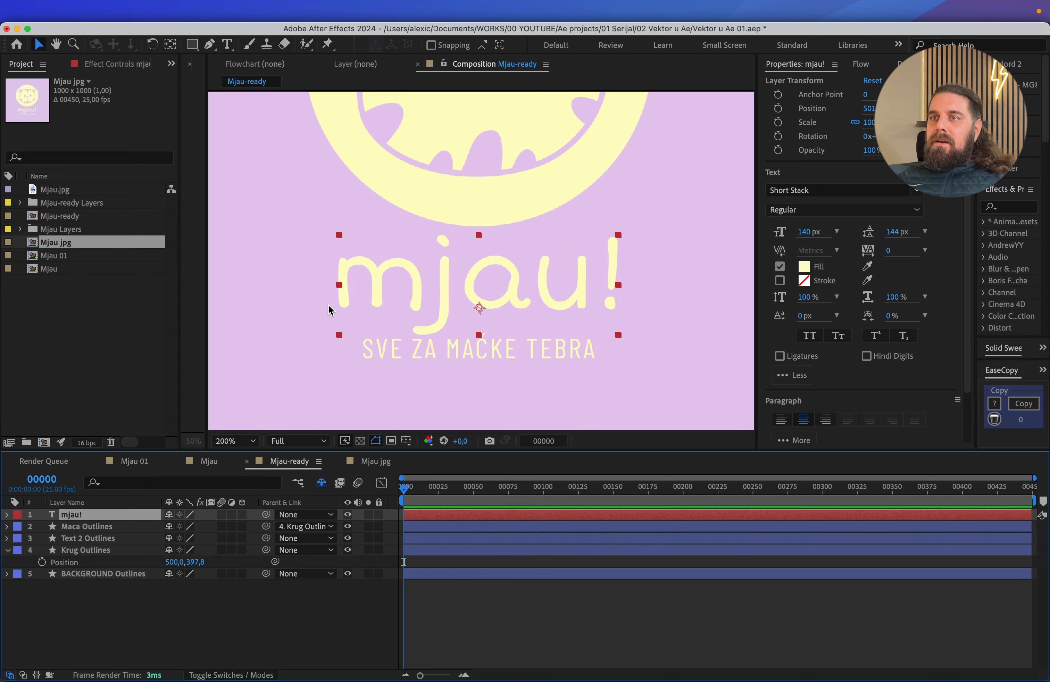
key("super+t")
left_click(359, 391)
key("super+v")
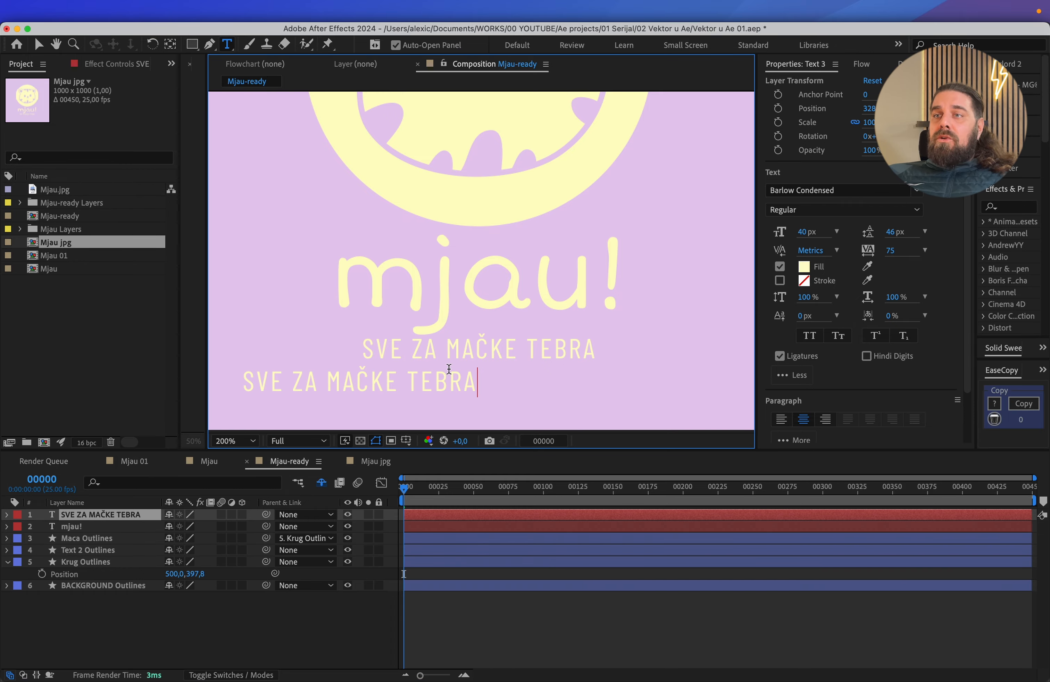
key("Escape")
key("v")
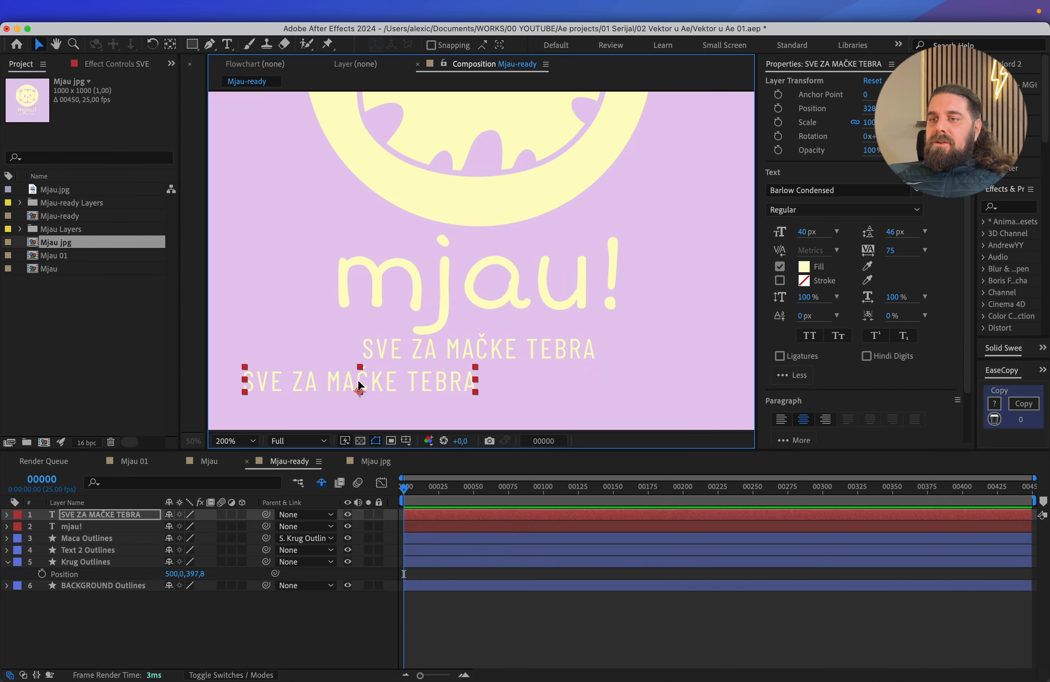
left_click_drag(358, 379, 493, 349)
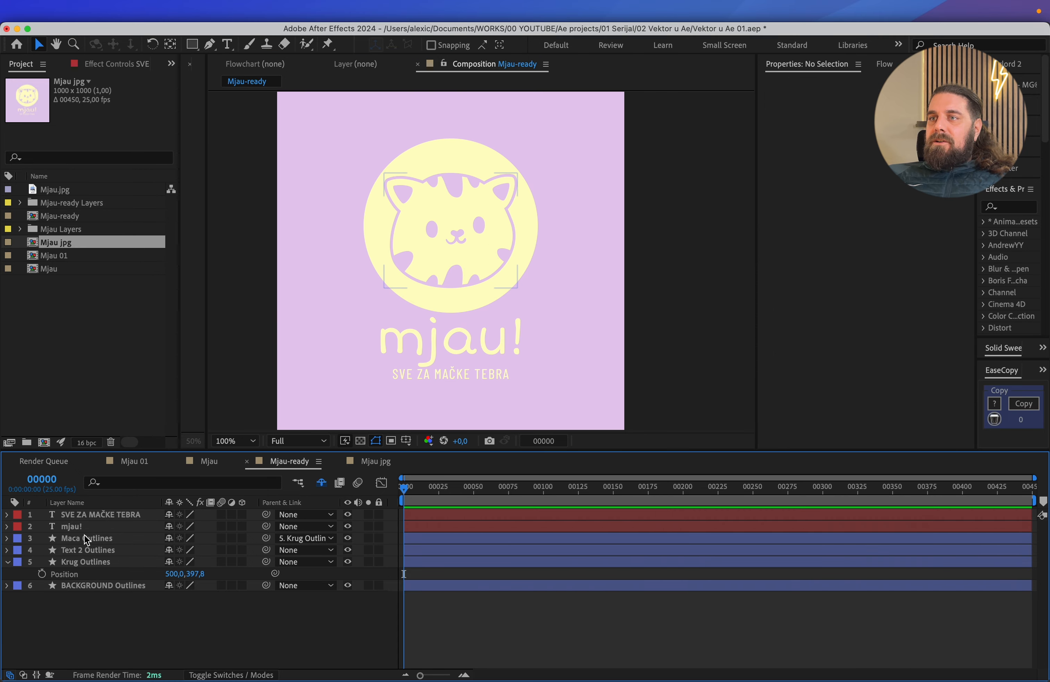
- Compare the live "SVE ZA MAČKE TEBRA" and "mjau!" text layers with the Text 2 Outlines layer by selecting each
left_click(101, 514)
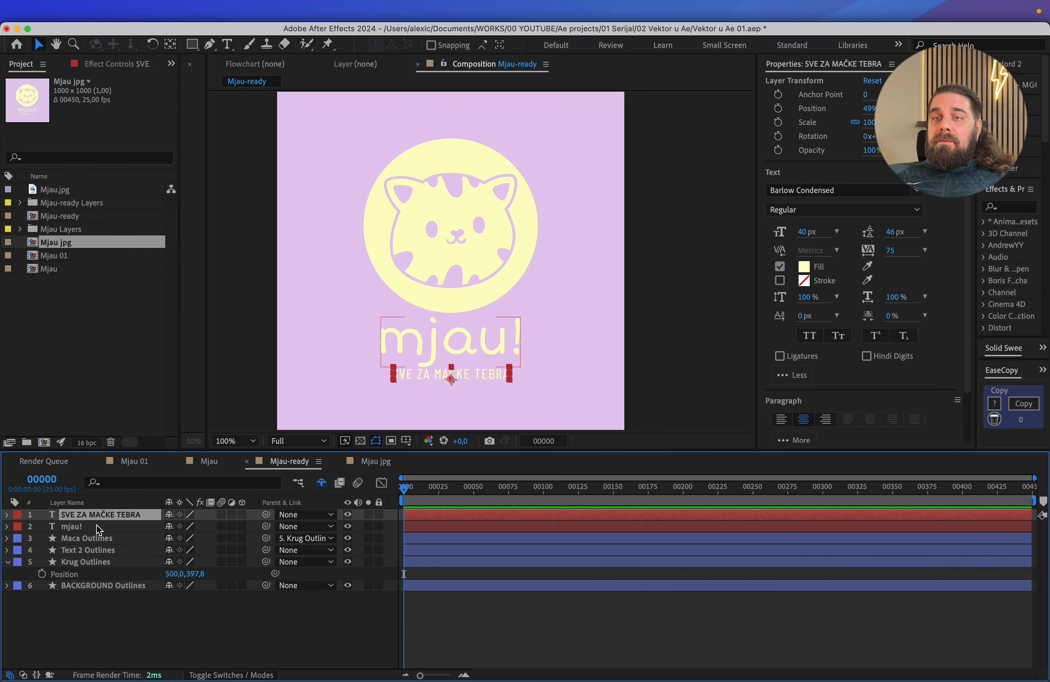
left_click(97, 527)
left_click(99, 550)
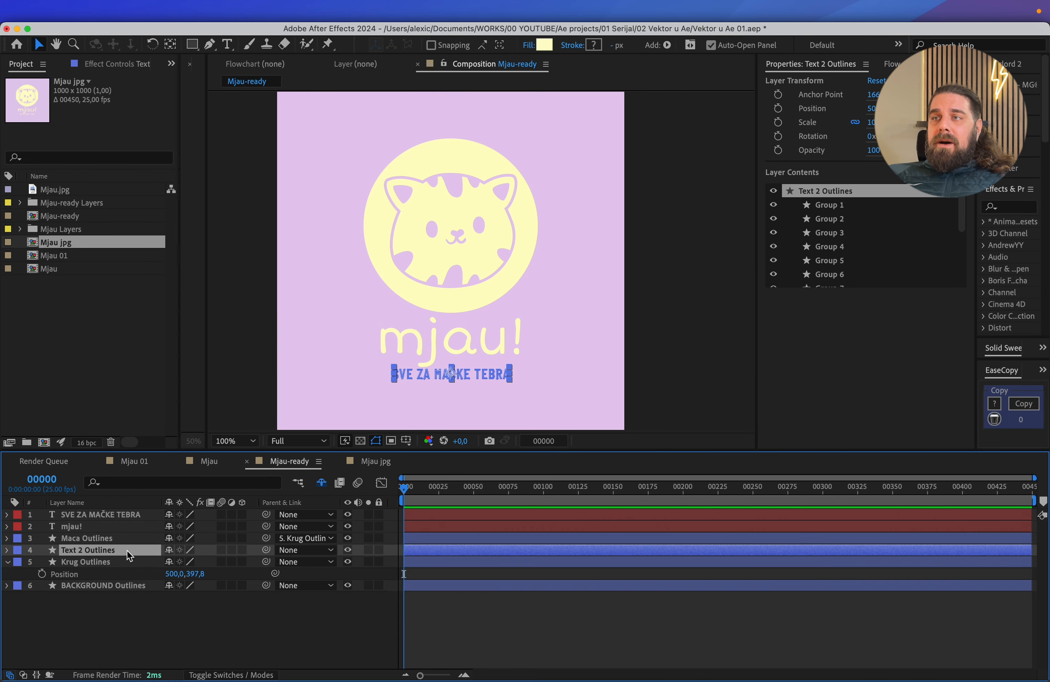
left_click(111, 514)
left_click(89, 526)
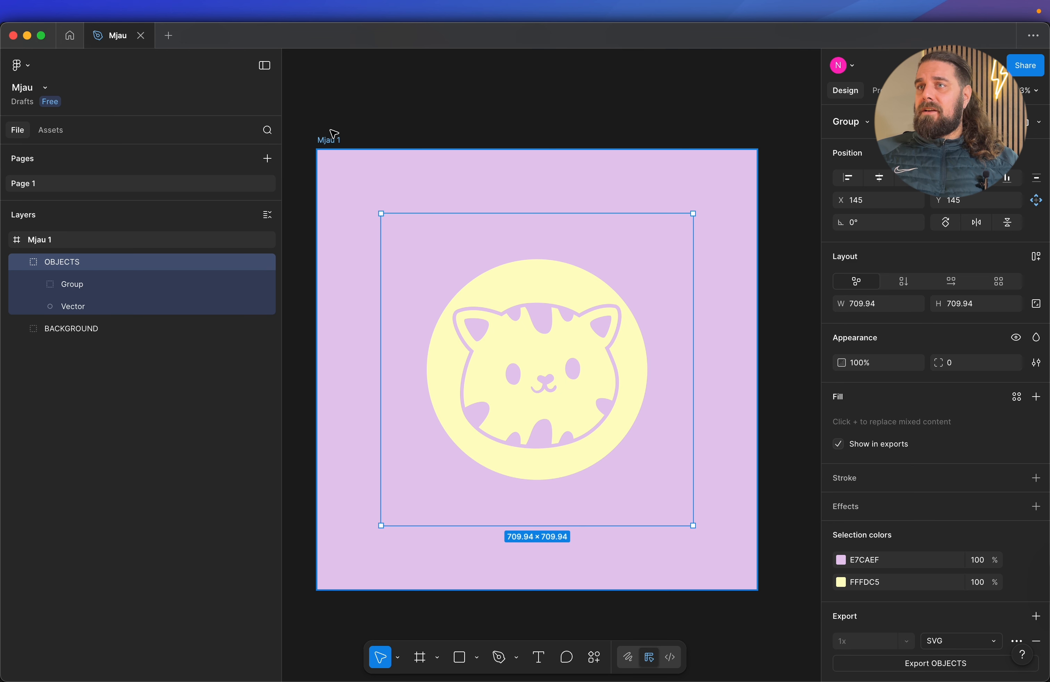
- Select the whole Mjau 1 frame and add an export setting in SVG format
left_click(336, 141)
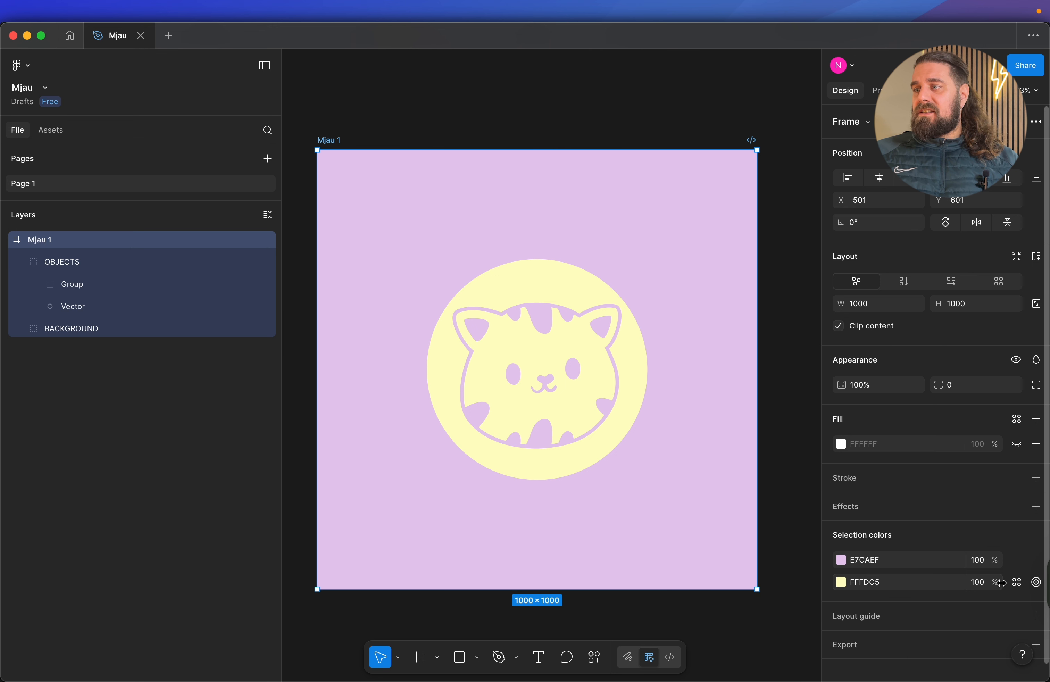
left_click(863, 645)
scroll(925, 649, "down", 3)
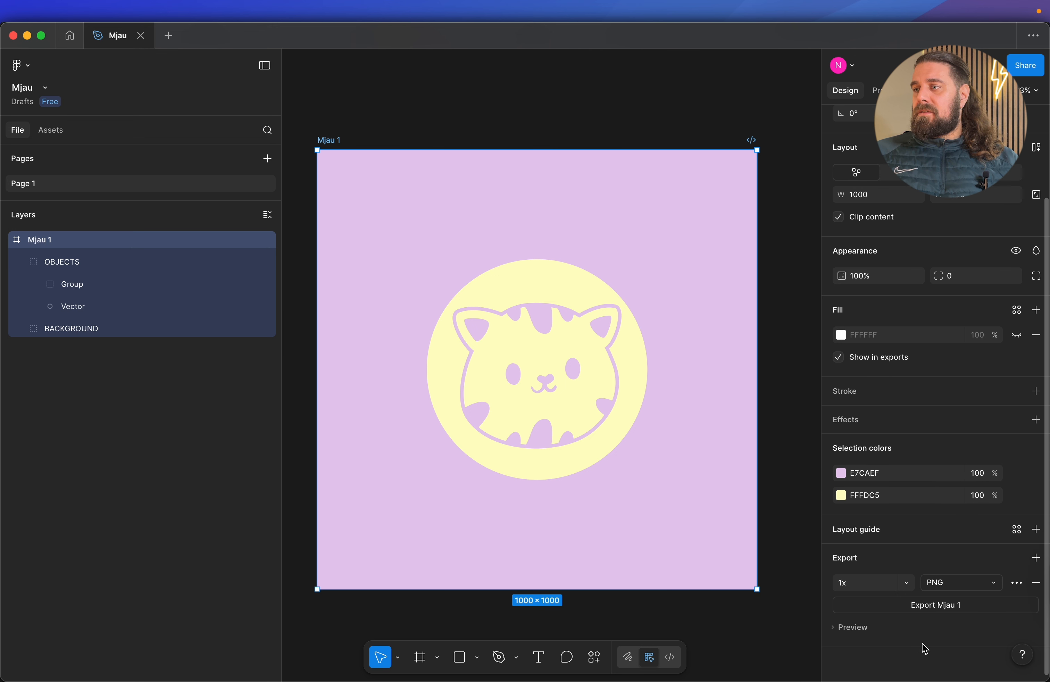
left_click(970, 583)
left_click(970, 616)
- Export the Mjau 1 frame into the Logo folder as "Mjau 1-Figma.svg"
left_click(944, 612)
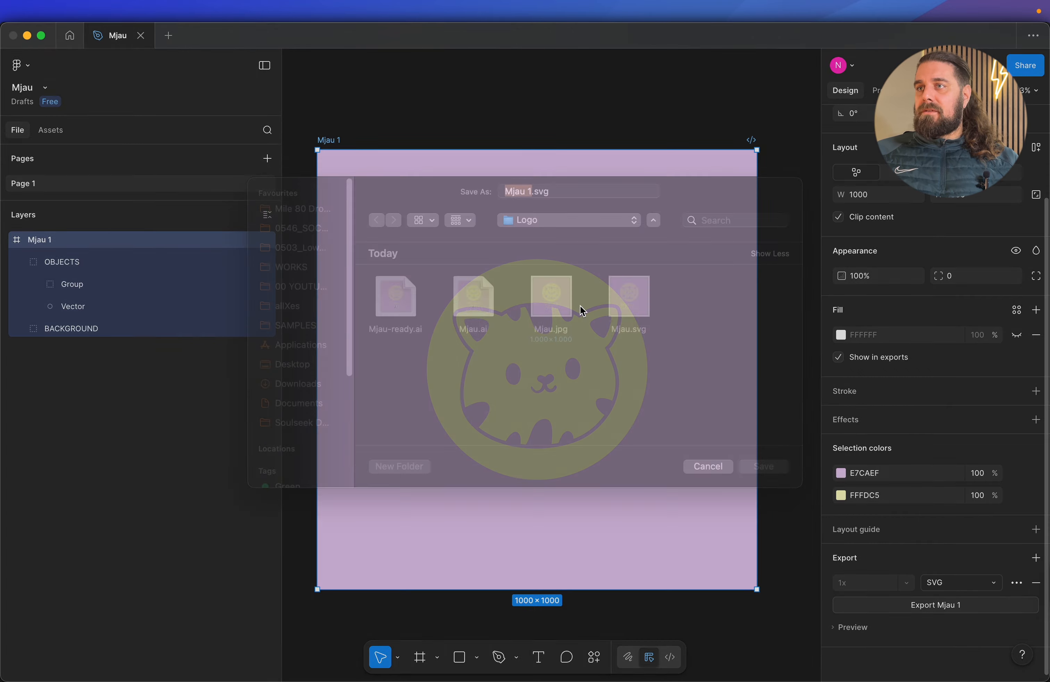
type("-Figma")
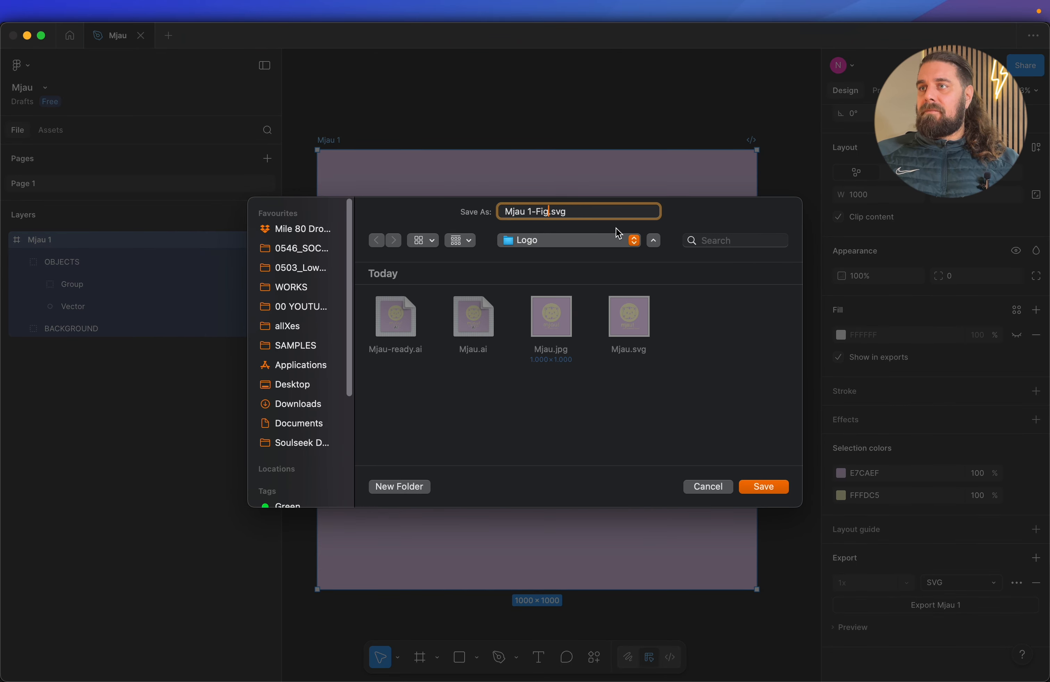
left_click(765, 487)
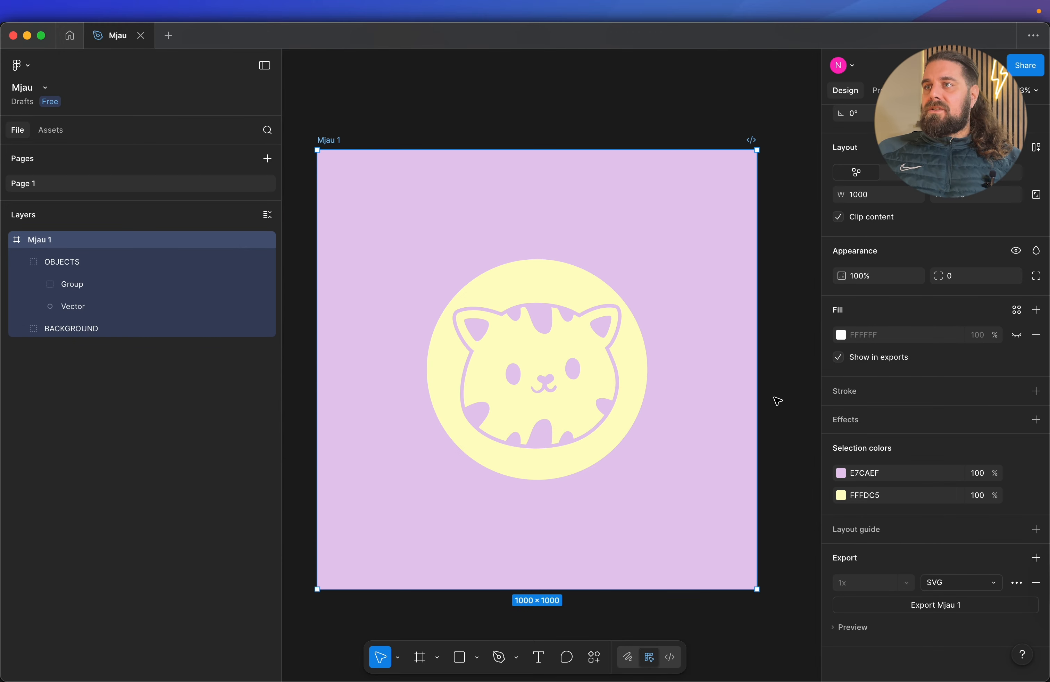
- Locate Mjau 1-Figma.svg in the Logo folder and open it as a document in Illustrator
key("super+Tab")
left_click(671, 233)
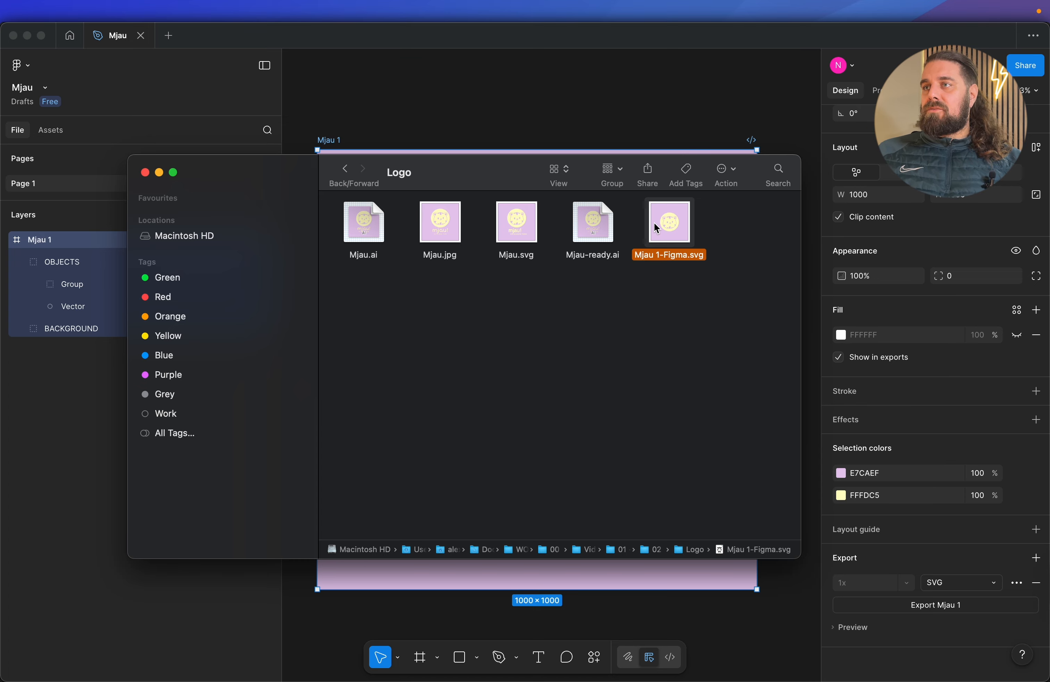
left_click_drag(673, 232, 483, 84)
key("super+Tab")
key("super+Tab")
key("super+Tab")
key("super+Tab")
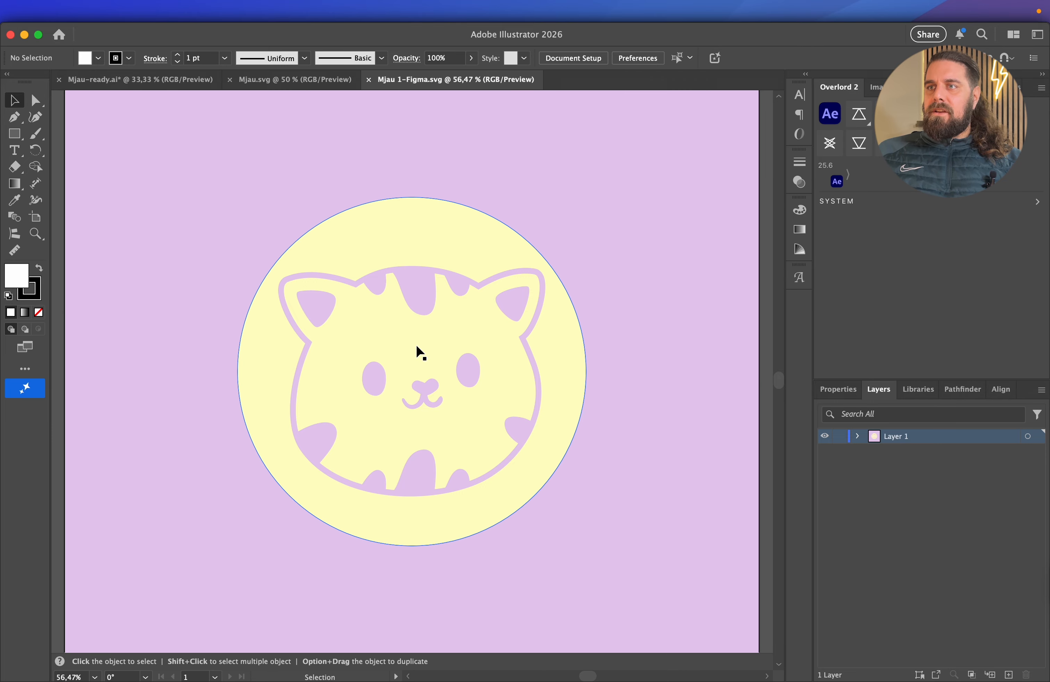
- Select the cat artwork and expand Layer 1, its clip group and the inner group to examine the individual paths
left_click(413, 291)
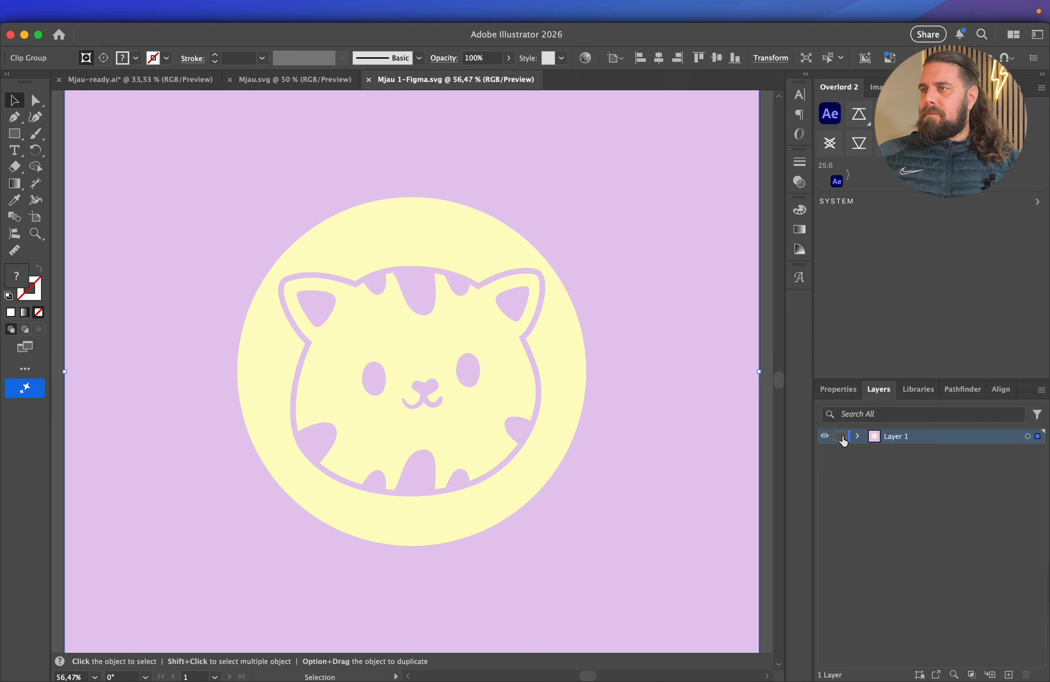
left_click(858, 437)
left_click(874, 450)
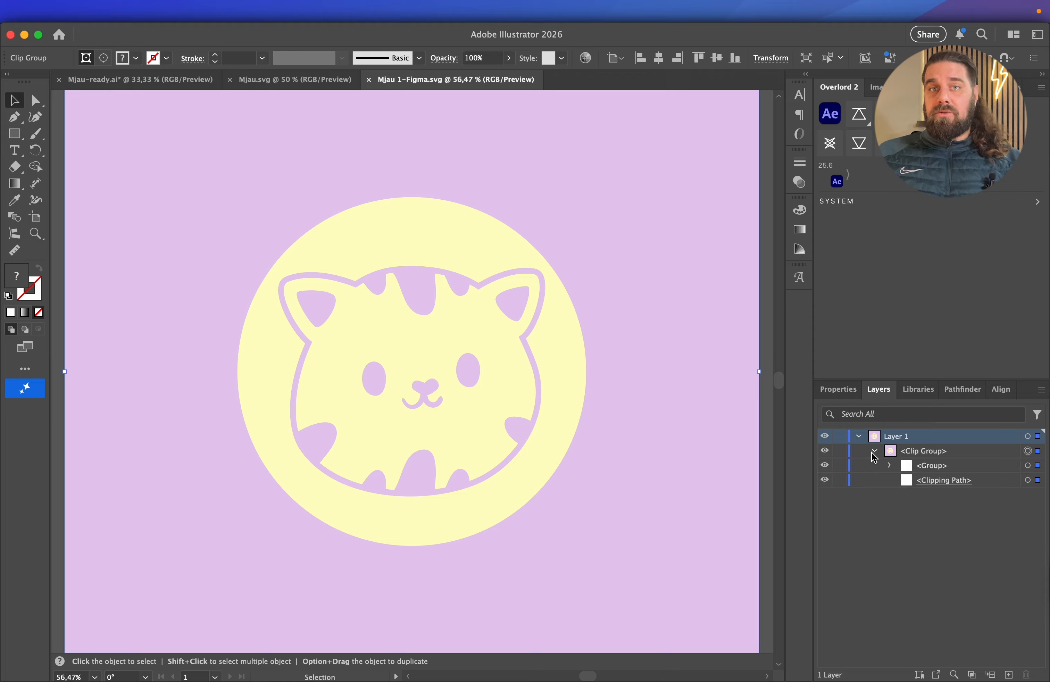
left_click(1027, 466)
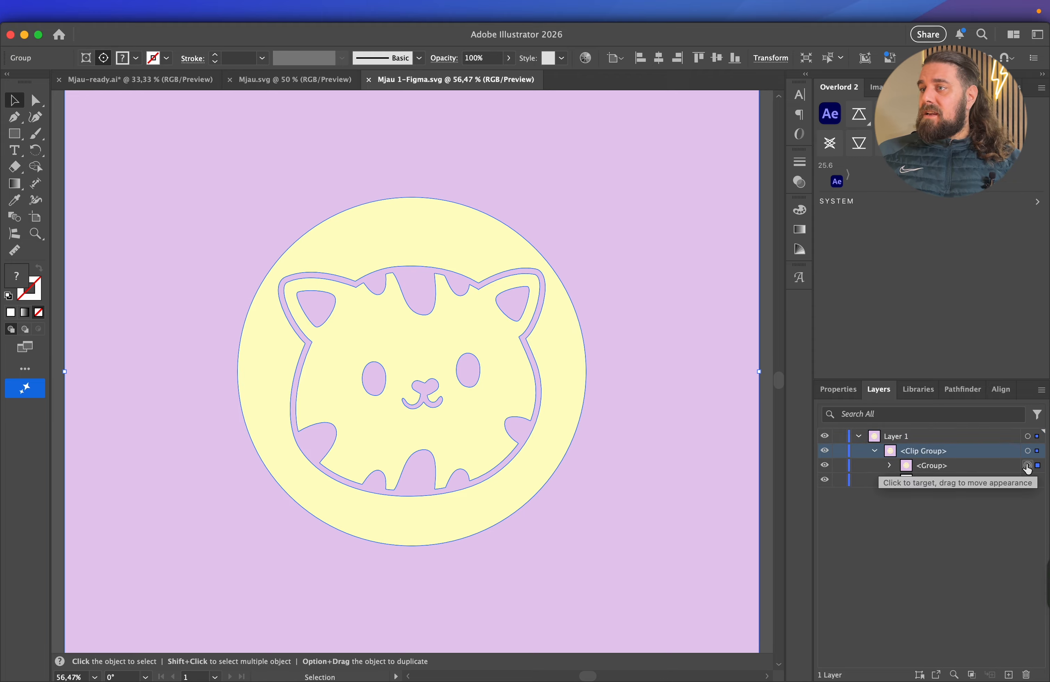
left_click(890, 466)
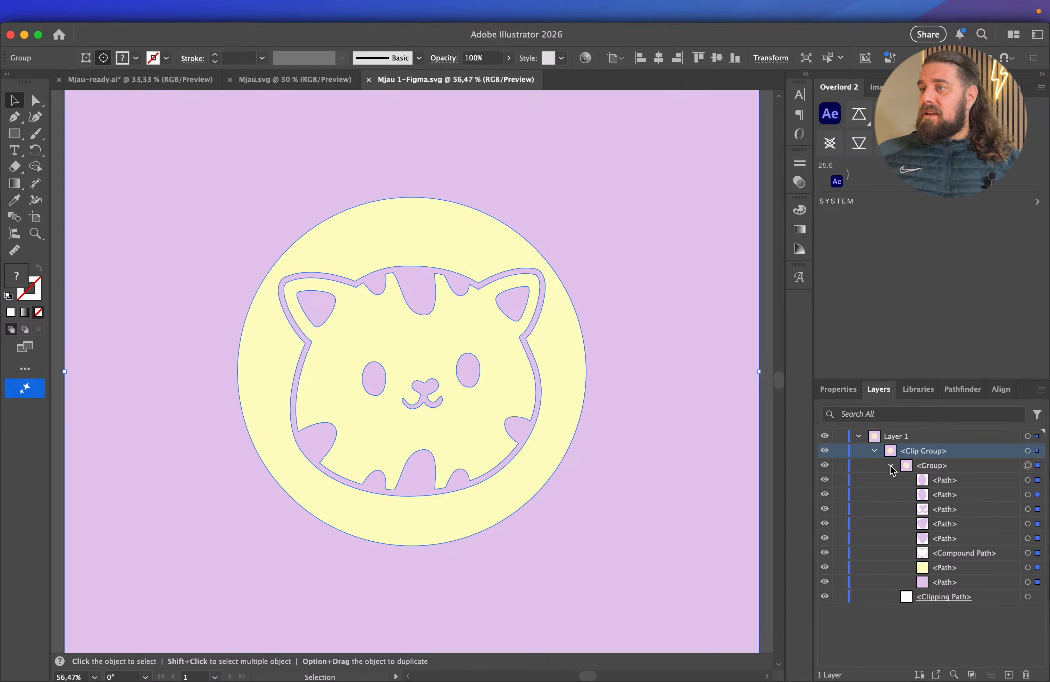
left_click(944, 584)
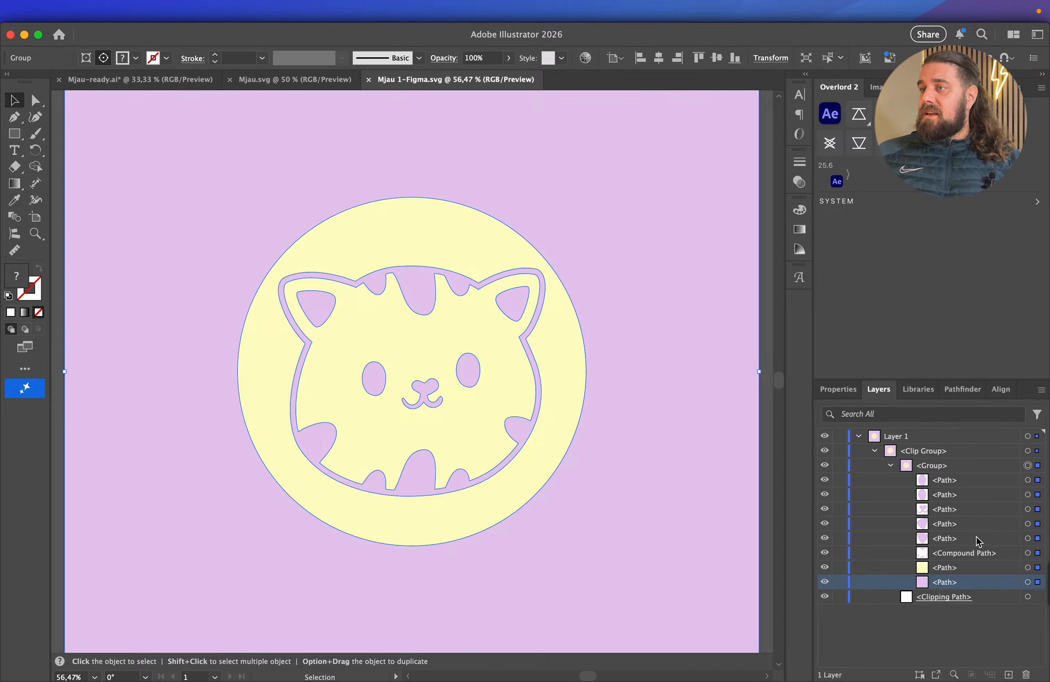
- Release the paths of the group inside the clip group to separate layers
left_click(943, 468)
left_click(1042, 390)
left_click(939, 513)
- Move the released Layers 3 to 10 out of Layer 1 to the top level, and delete the leftover Layer 1
left_click(933, 465)
left_click(932, 567, "shift")
left_click_drag(933, 567, 917, 430)
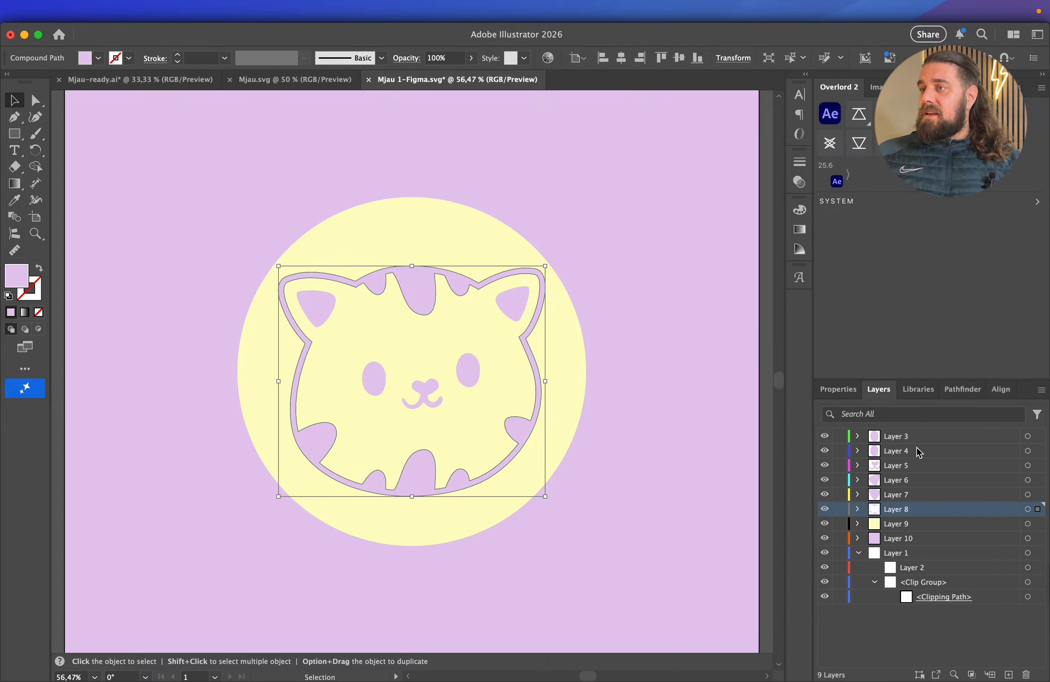
left_click(912, 553)
left_click(1026, 675)
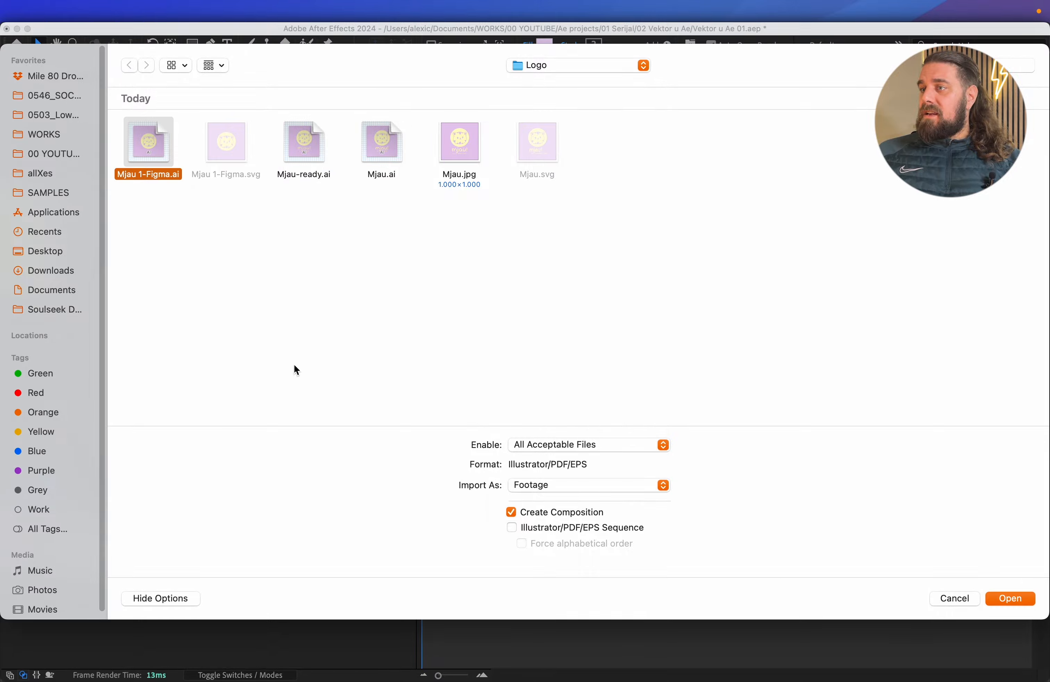